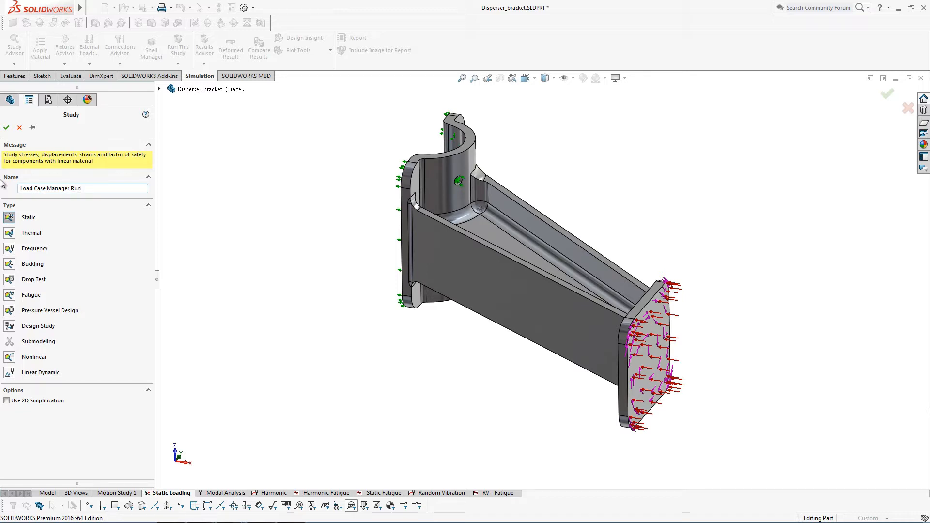
# - Create the static study Load Case Manager Run and apply a Fixed Hinge fixture to the bracket clamp's concave cylindrical face
pyautogui.click(6, 127)
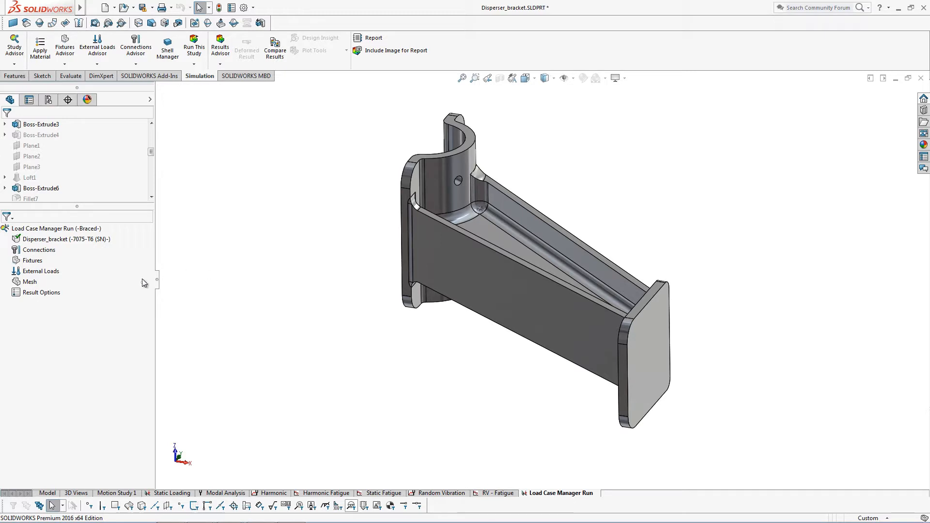
pyautogui.rightClick(44, 250)
pyautogui.rightClick(34, 260)
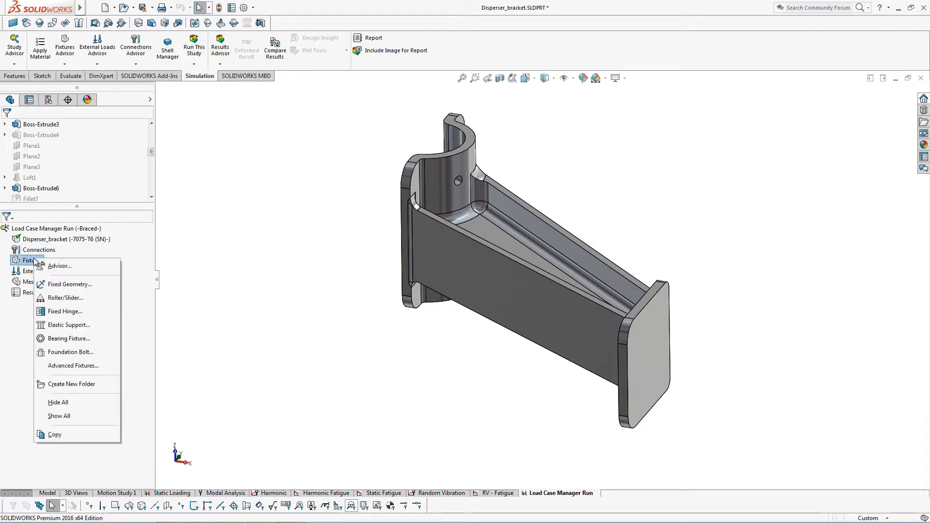
pyautogui.click(76, 311)
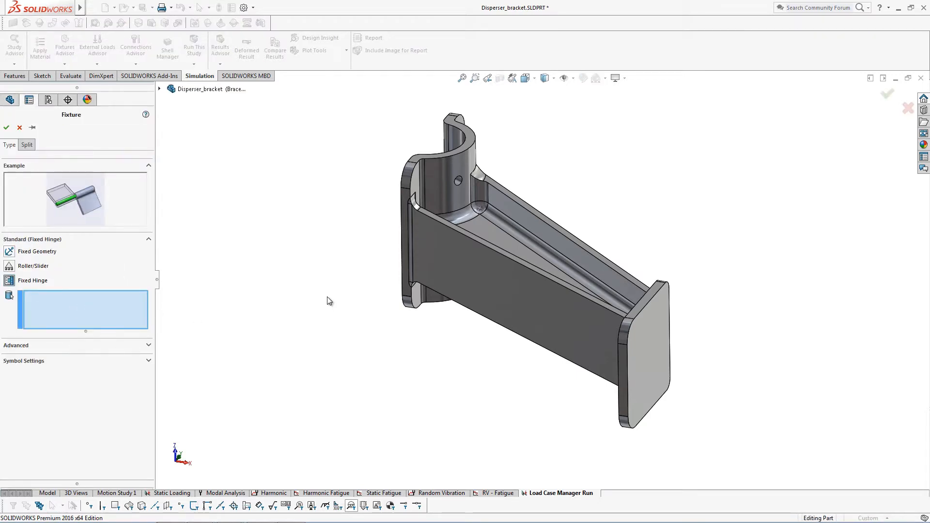
pyautogui.moveTo(326, 301); pyautogui.dragTo(356, 264, button='middle')
pyautogui.click(356, 262)
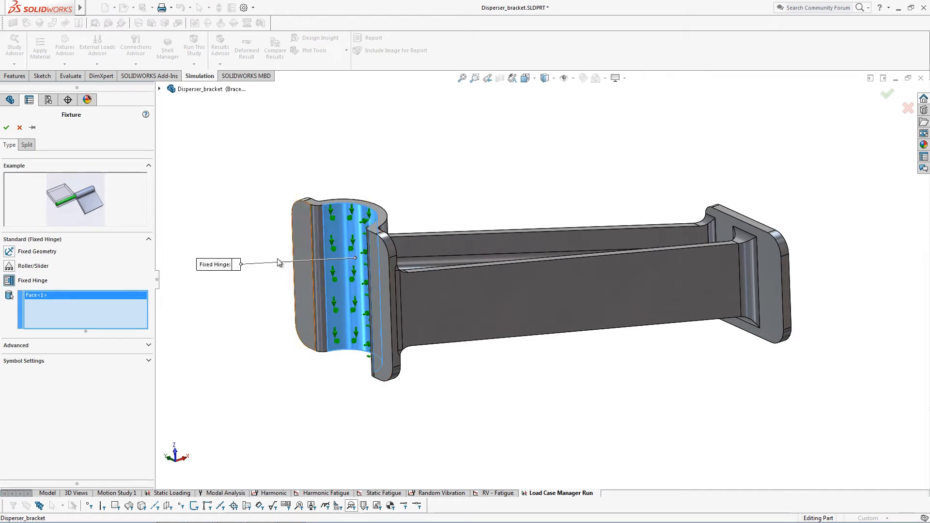
pyautogui.click(33, 129)
pyautogui.click(6, 128)
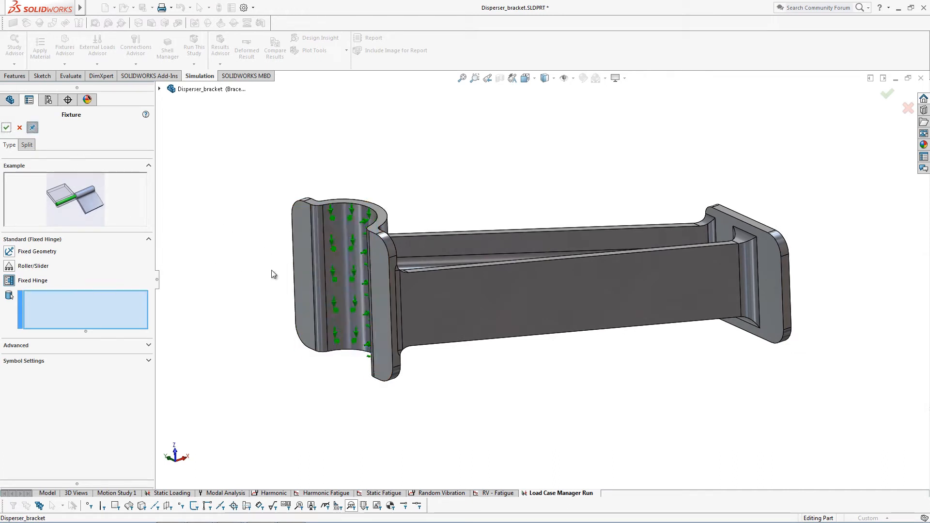
# - Apply a second Fixed Hinge fixture to the two small hole faces in the bracket's curved clamp section
pyautogui.moveTo(368, 268); pyautogui.dragTo(417, 259, button='middle')
pyautogui.scroll(-4, 423, 364)
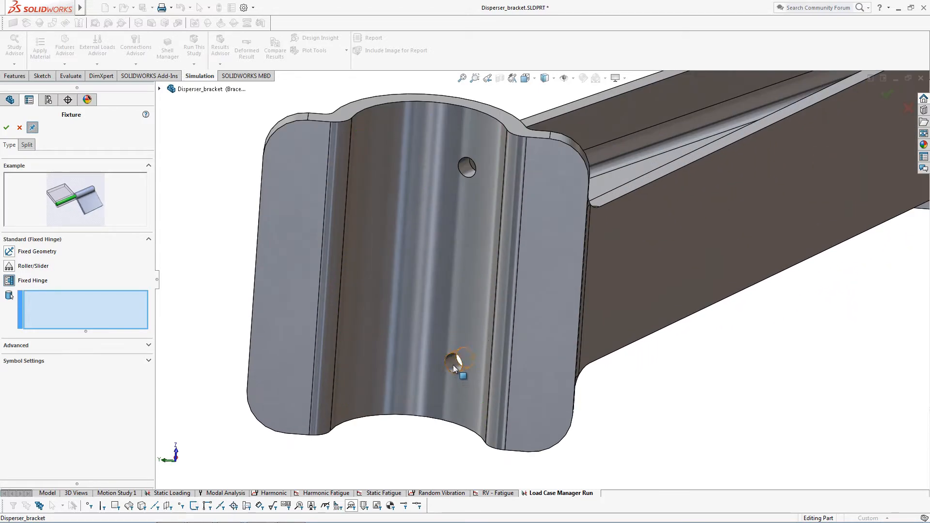
pyautogui.click(452, 363)
pyautogui.click(461, 170)
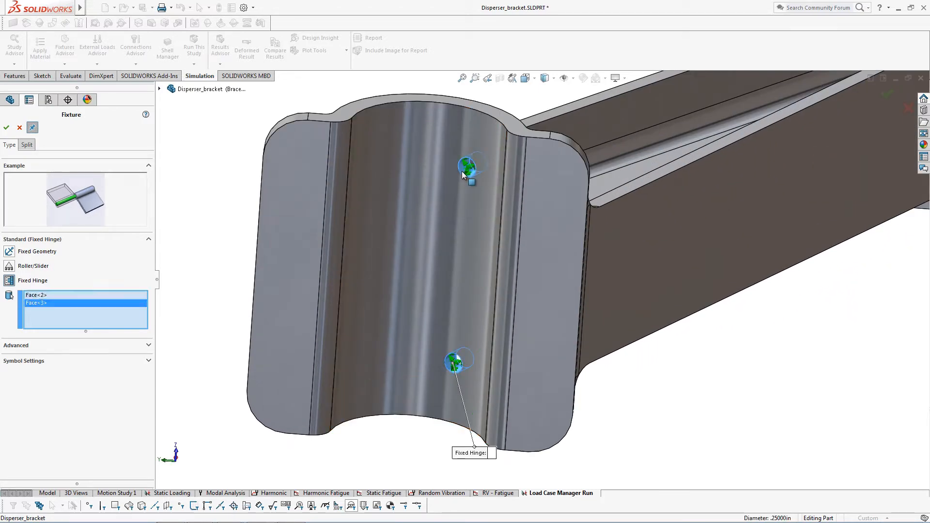
pyautogui.click(6, 128)
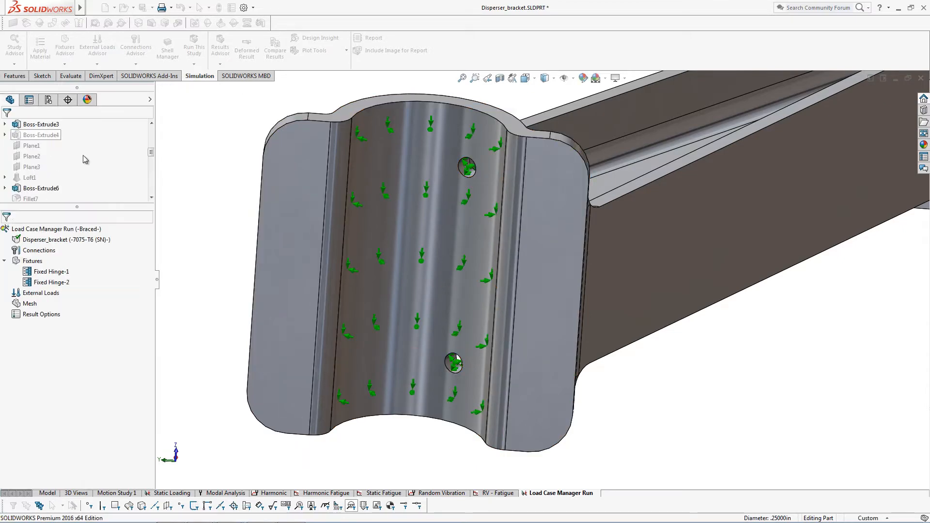
# - Apply a Roller/Slider fixture to the two flat mounting faces on either side of the curved clamp section
pyautogui.moveTo(301, 238); pyautogui.dragTo(293, 174, button='middle')
pyautogui.moveTo(274, 290); pyautogui.dragTo(264, 265, button='middle')
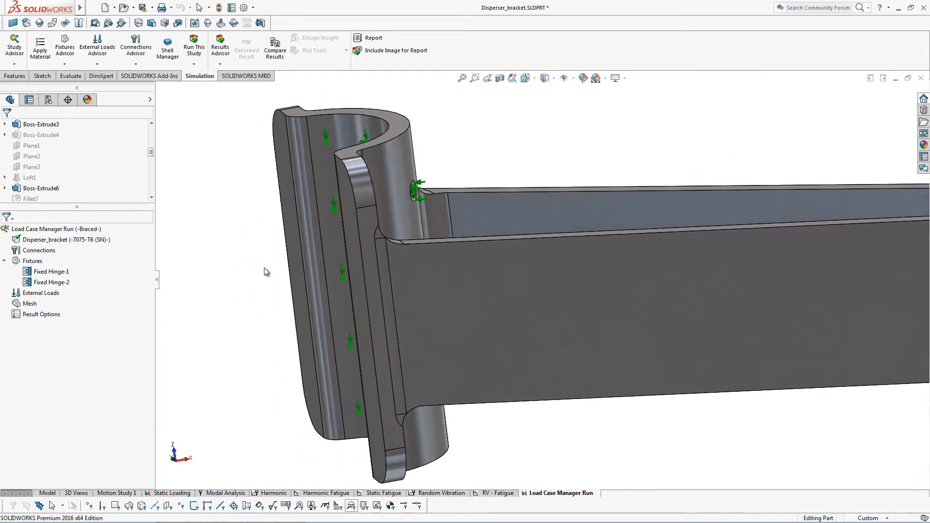
pyautogui.rightClick(35, 262)
pyautogui.click(68, 302)
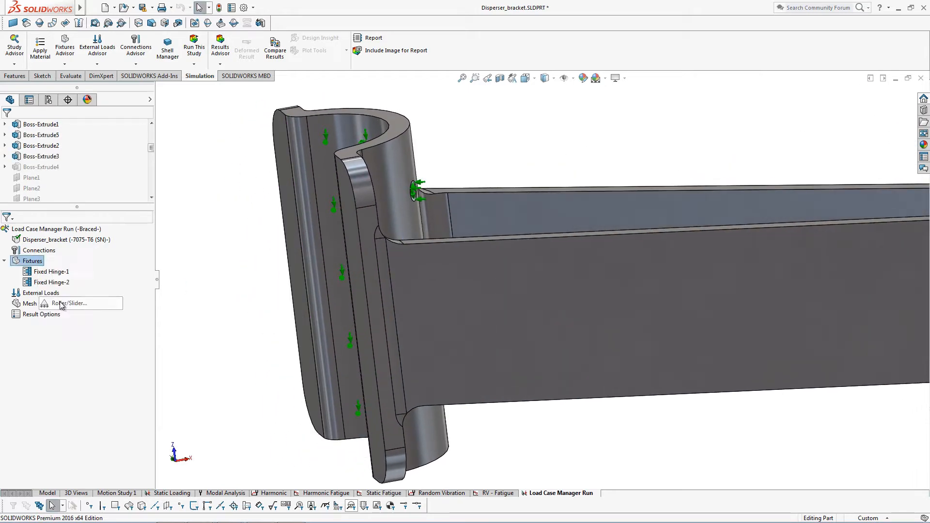
pyautogui.moveTo(243, 382); pyautogui.dragTo(338, 327, button='middle')
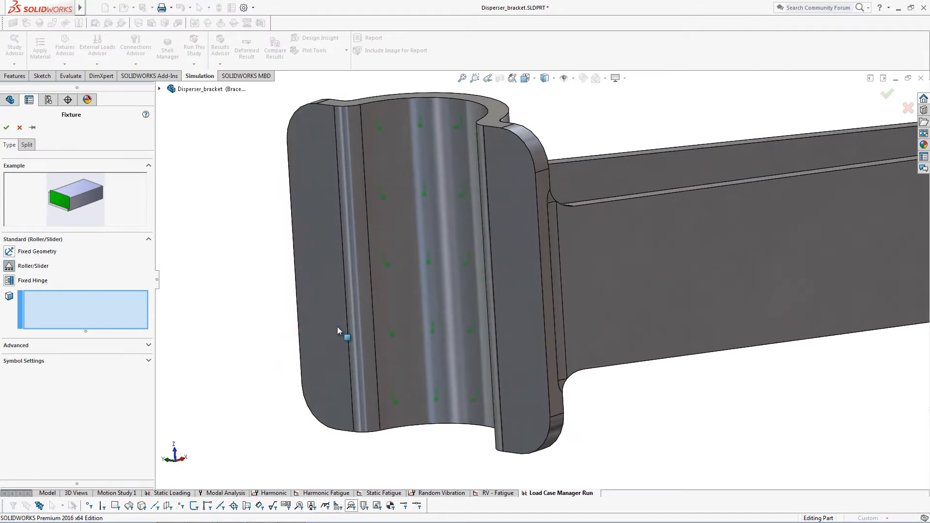
pyautogui.click(332, 275)
pyautogui.click(512, 310)
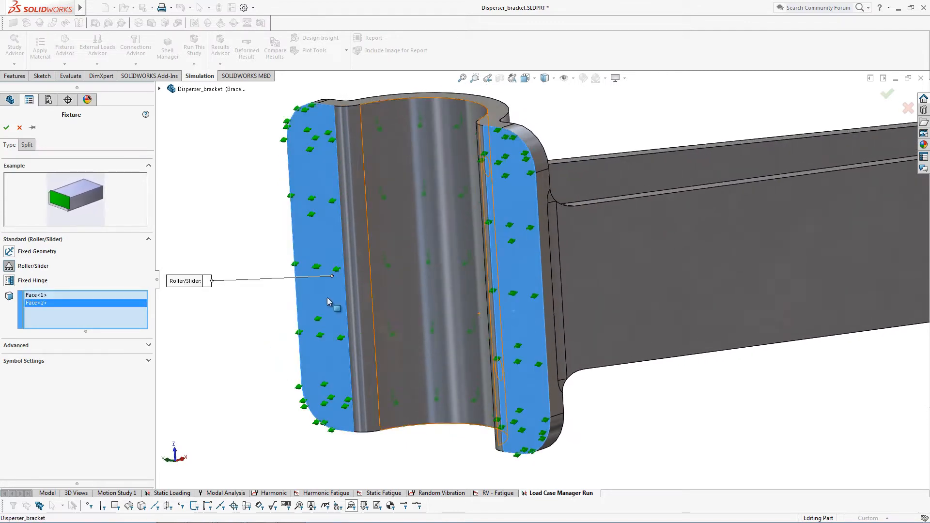
pyautogui.scroll(3, 513, 305)
pyautogui.click(7, 127)
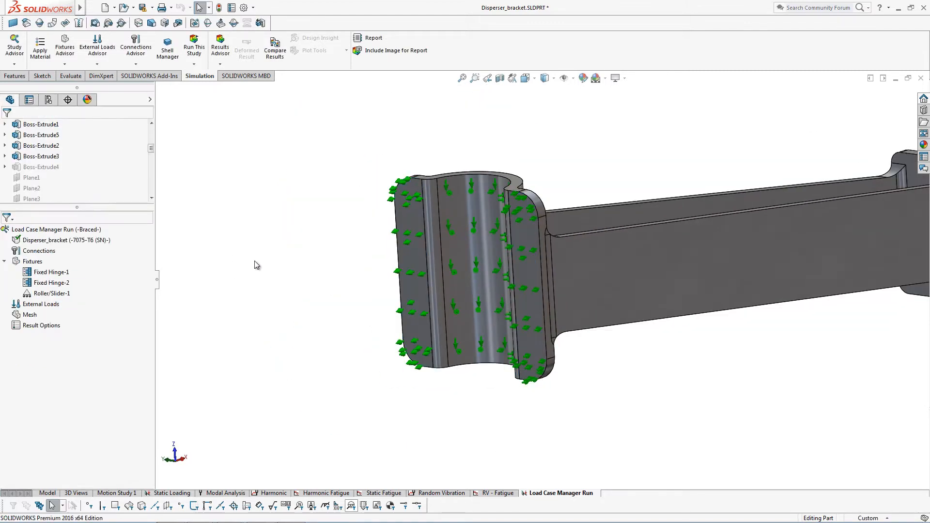
# - Start a Force load on the outer face of the bracket's end plate and make it act in a selected direction
pyautogui.moveTo(256, 263); pyautogui.dragTo(306, 308, button='middle')
pyautogui.press('f')
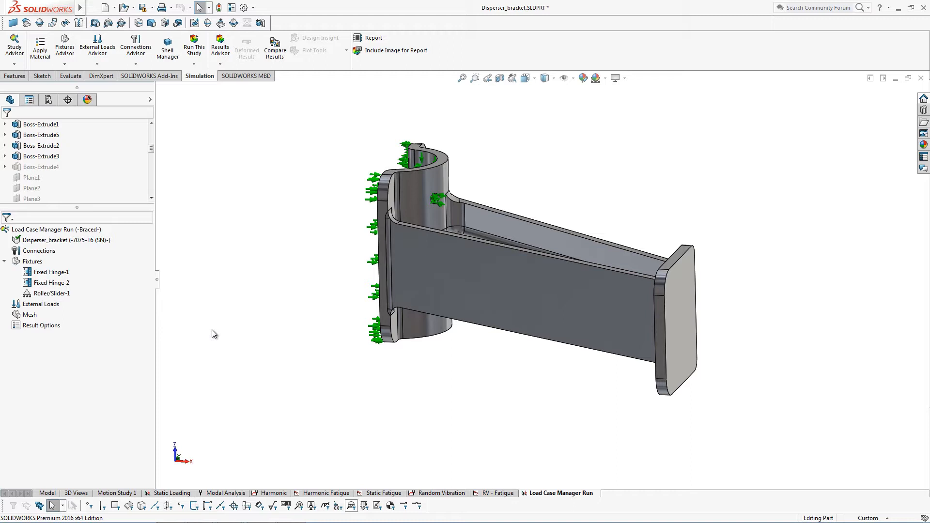
pyautogui.moveTo(232, 305); pyautogui.dragTo(253, 338, button='middle')
pyautogui.rightClick(40, 304)
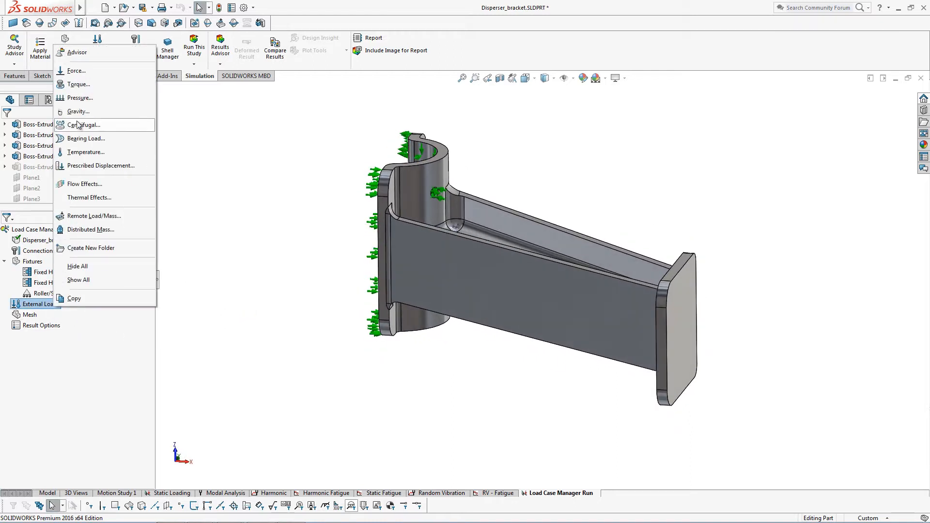
pyautogui.click(76, 72)
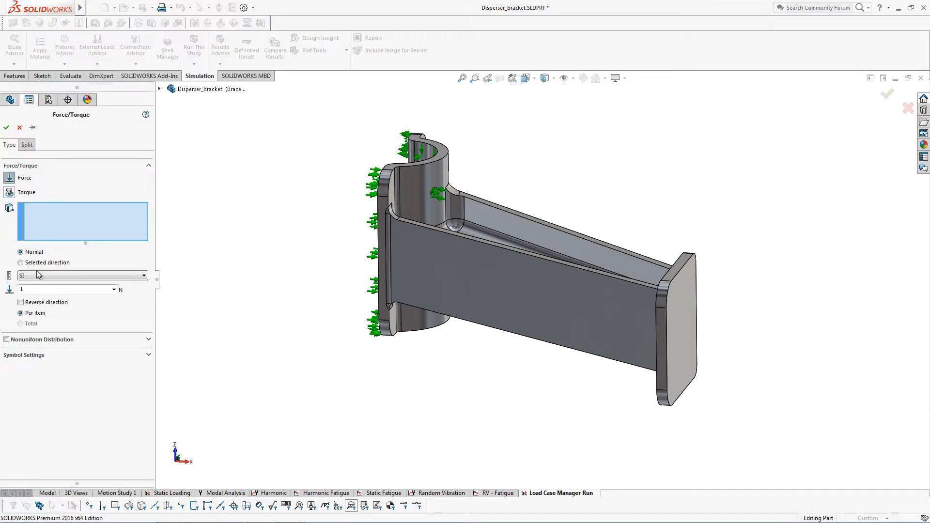
pyautogui.click(683, 325)
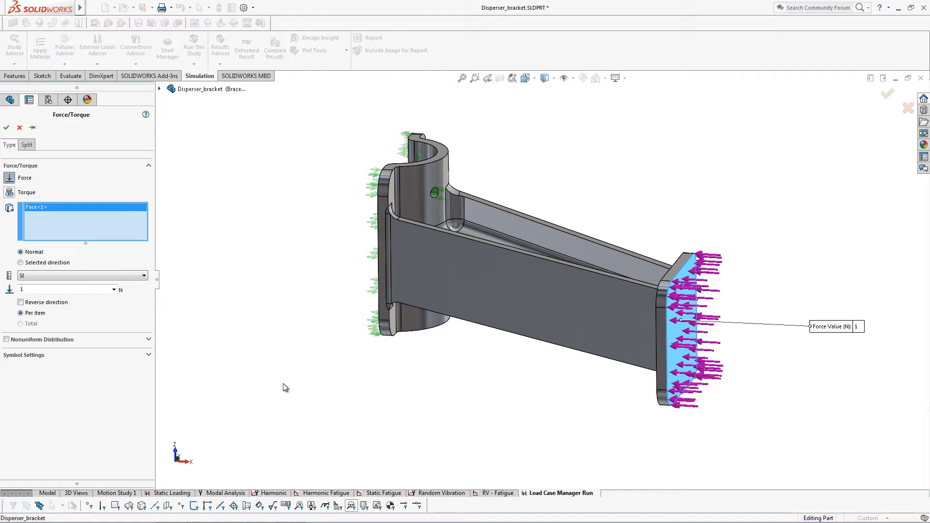
pyautogui.click(48, 263)
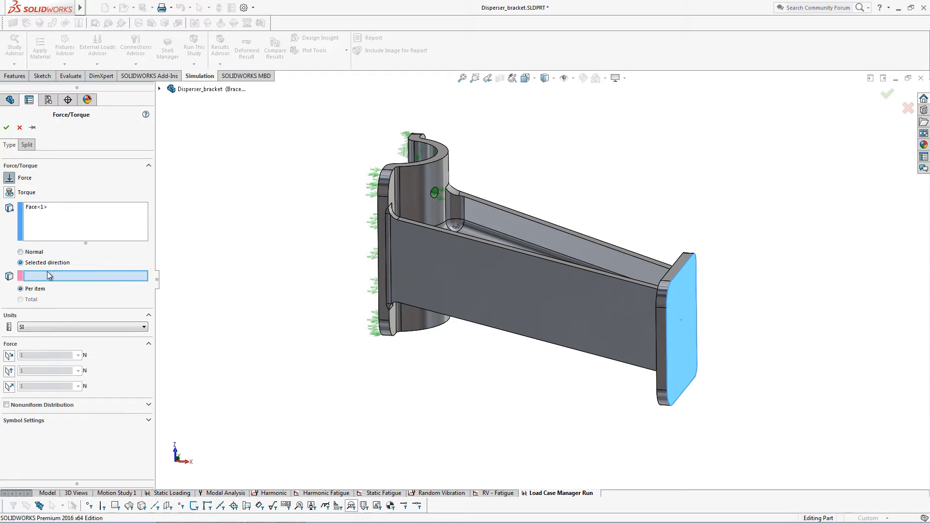
# - Use Front Plane as the force's direction reference and apply 1 N per item normal to that plane
pyautogui.click(160, 89)
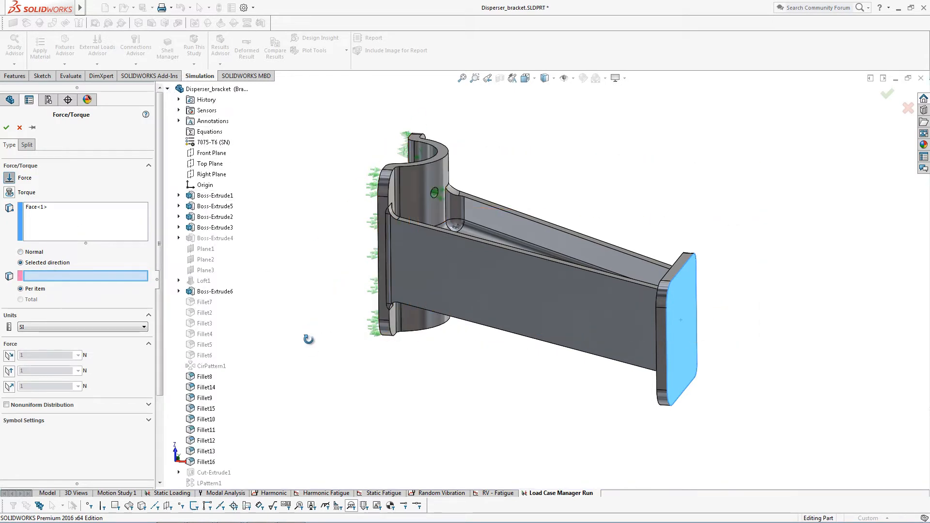
pyautogui.moveTo(307, 339); pyautogui.dragTo(313, 312, button='middle')
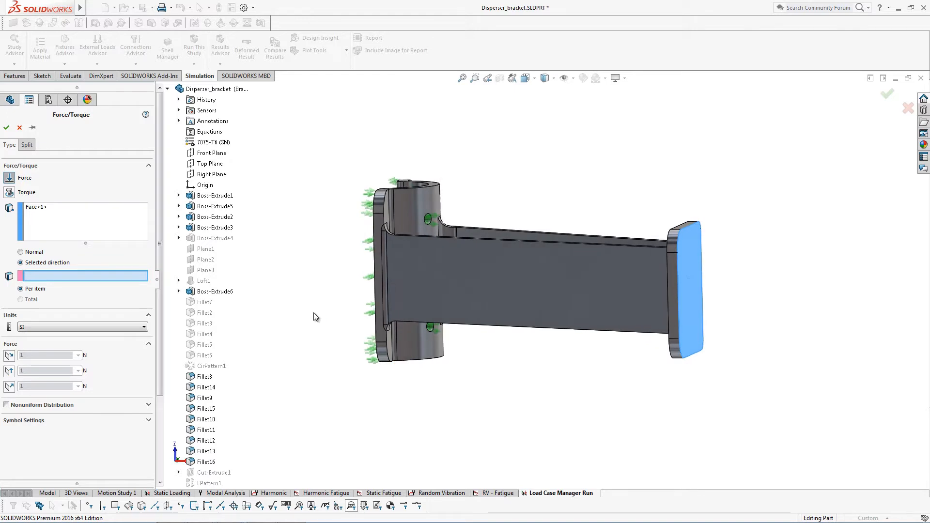
pyautogui.click(210, 156)
pyautogui.moveTo(390, 375)
pyautogui.mouseDown(button='middle')
pyautogui.moveTo(386, 367)
pyautogui.moveTo(395, 369)
pyautogui.moveTo(379, 387)
pyautogui.mouseUp(button='middle')
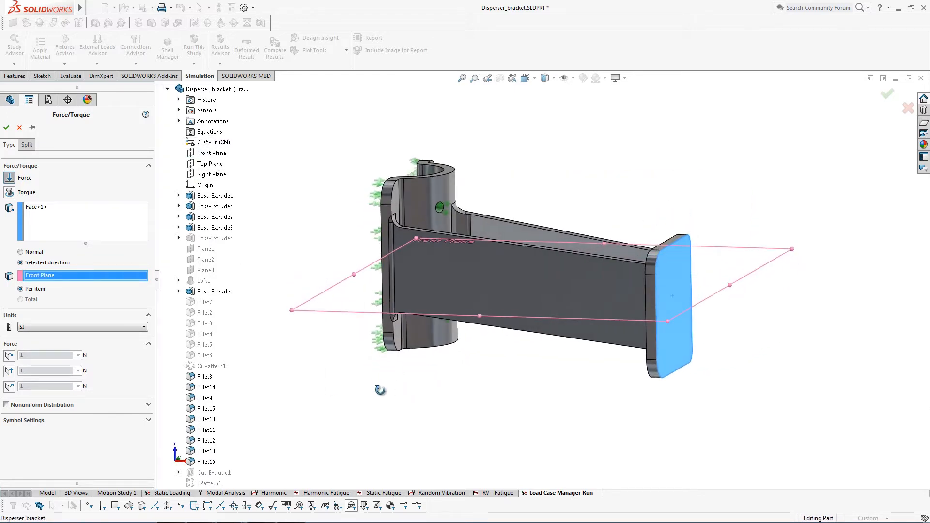
pyautogui.click(14, 386)
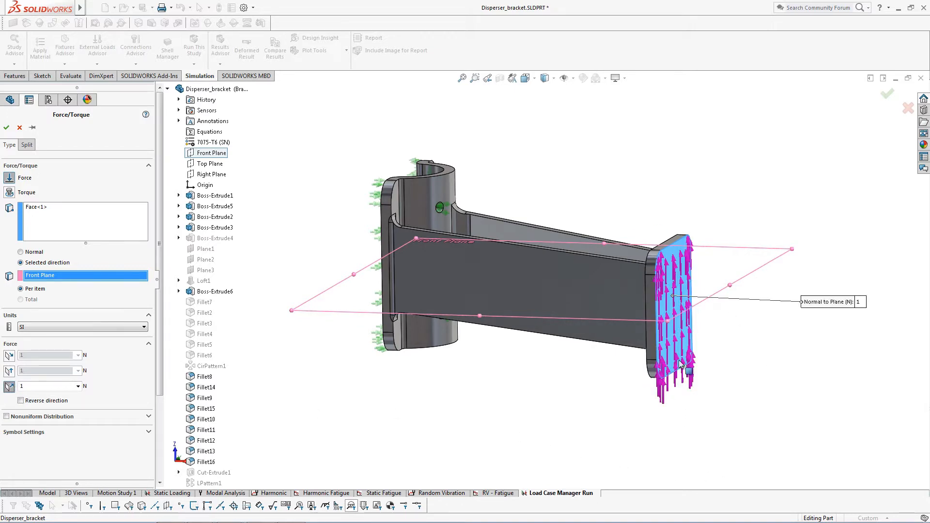
pyautogui.moveTo(493, 420)
pyautogui.mouseDown(button='middle')
pyautogui.moveTo(477, 395)
pyautogui.moveTo(485, 424)
pyautogui.mouseUp(button='middle')
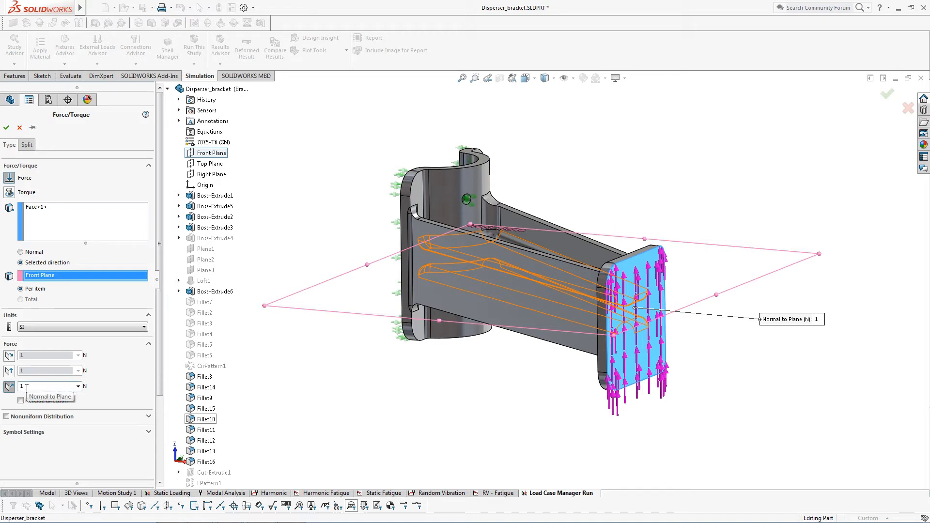
pyautogui.click(6, 128)
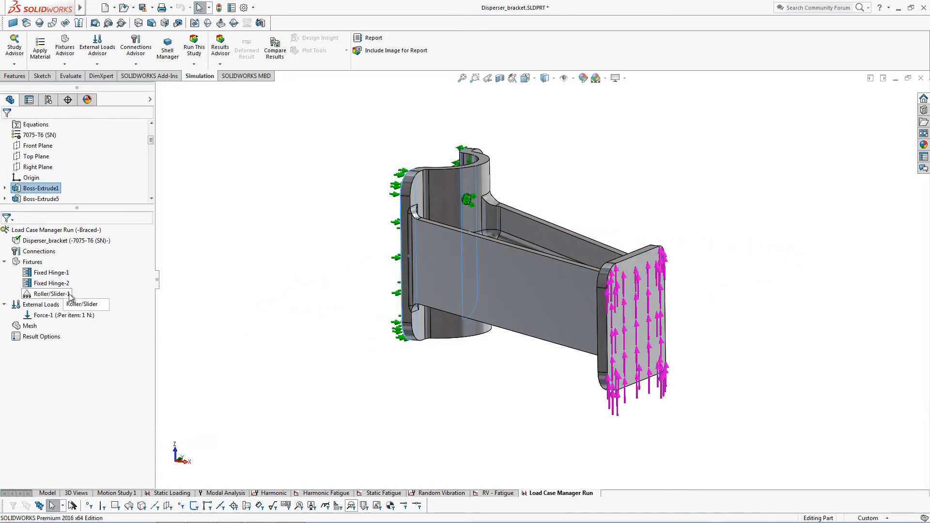
# - Rename the end plate's force load as Up_Down_Loading
pyautogui.click(49, 317)
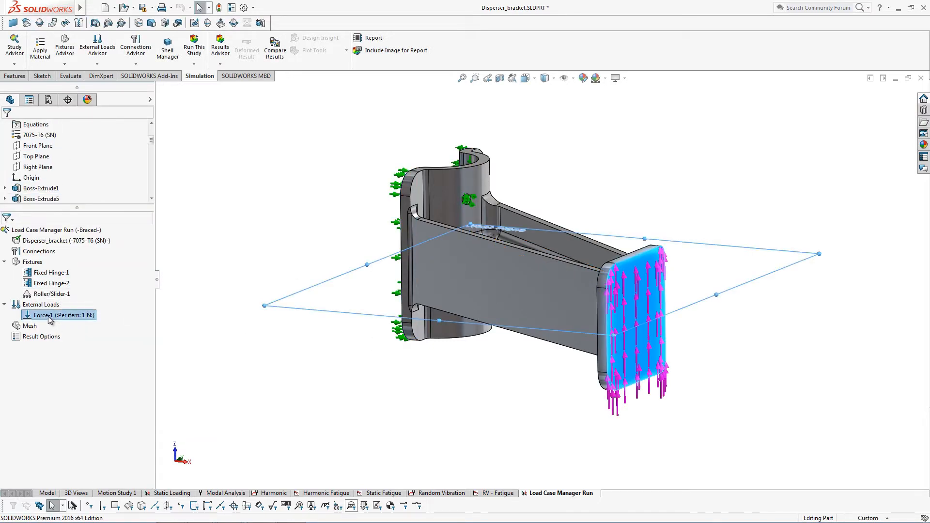
pyautogui.click(46, 316)
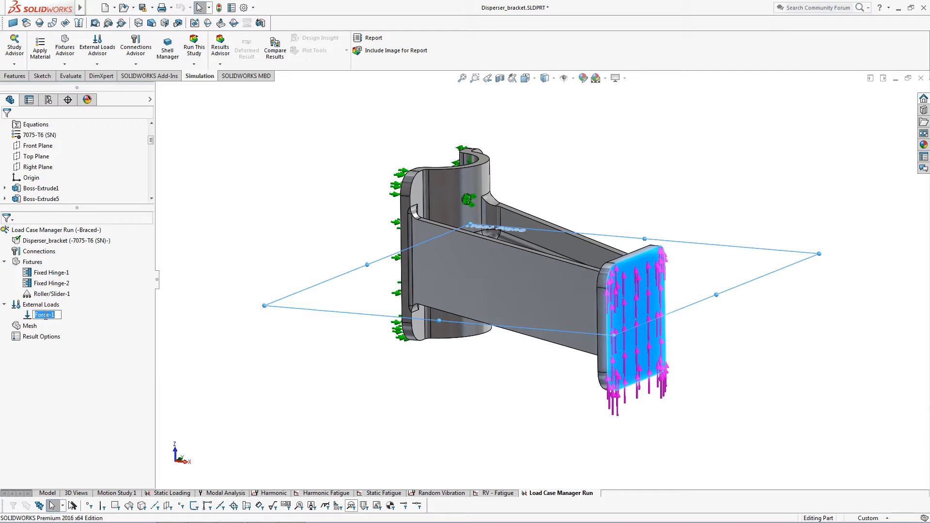
pyautogui.write('Up_ Down_Loading')
pyautogui.press('Return')
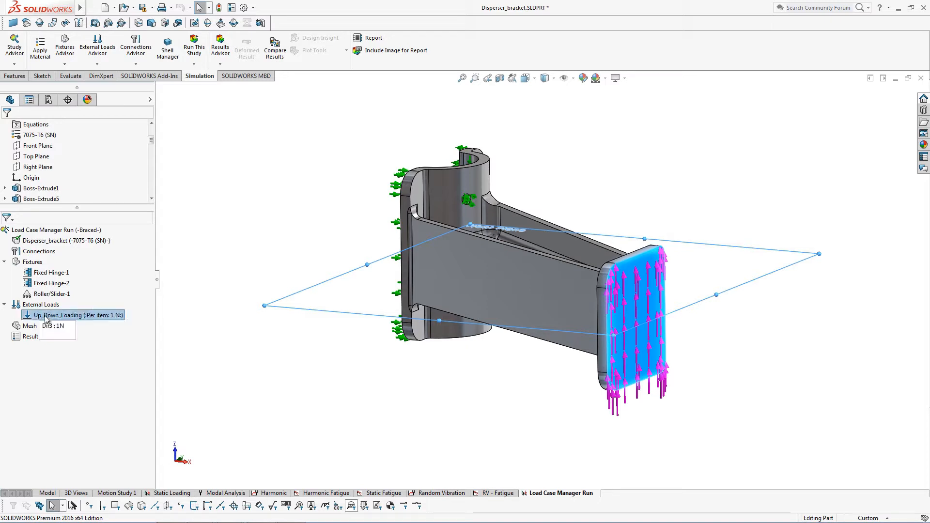
# - Start another Force load on the end plate's outer face, using Top Plane as its selected direction reference
pyautogui.rightClick(42, 304)
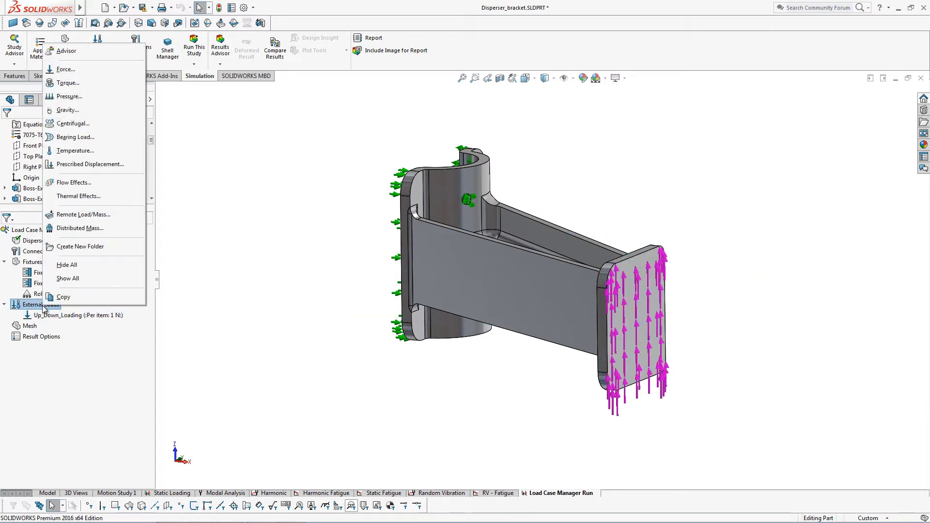
pyautogui.click(75, 73)
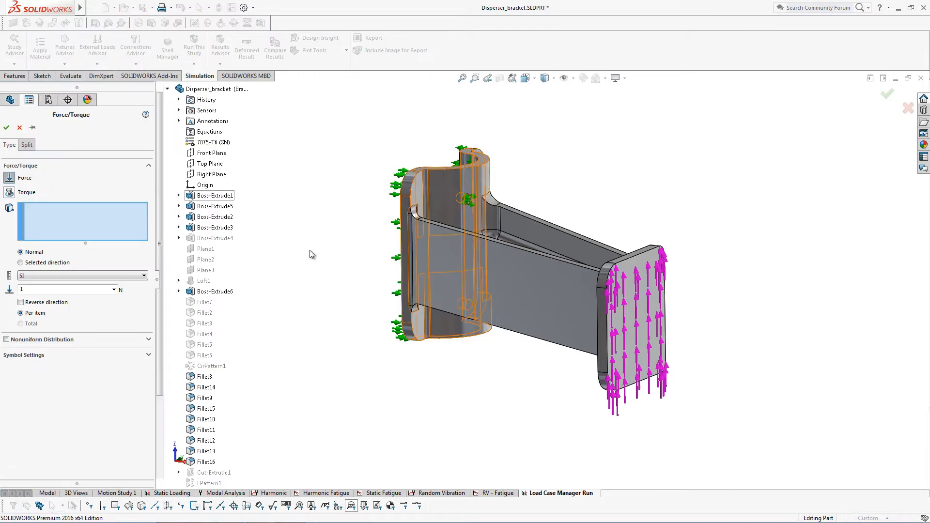
pyautogui.click(626, 316)
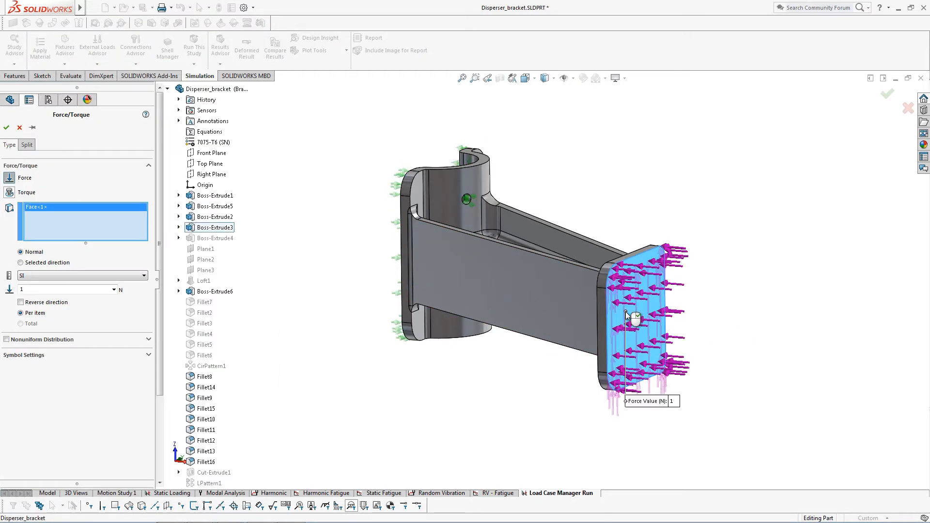
pyautogui.click(21, 262)
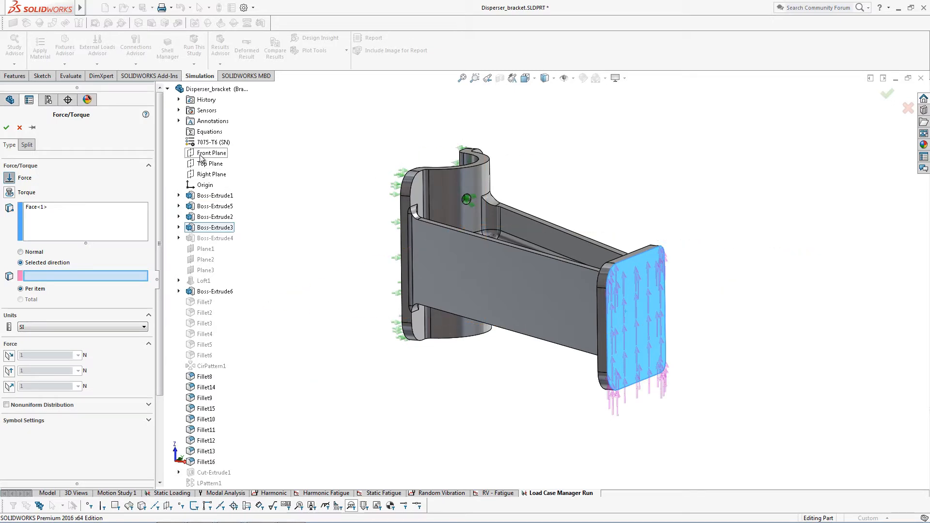
pyautogui.click(202, 165)
# - Apply 1 N per item normal to Top Plane on the end plate's face
pyautogui.moveTo(436, 384); pyautogui.dragTo(361, 378, button='middle')
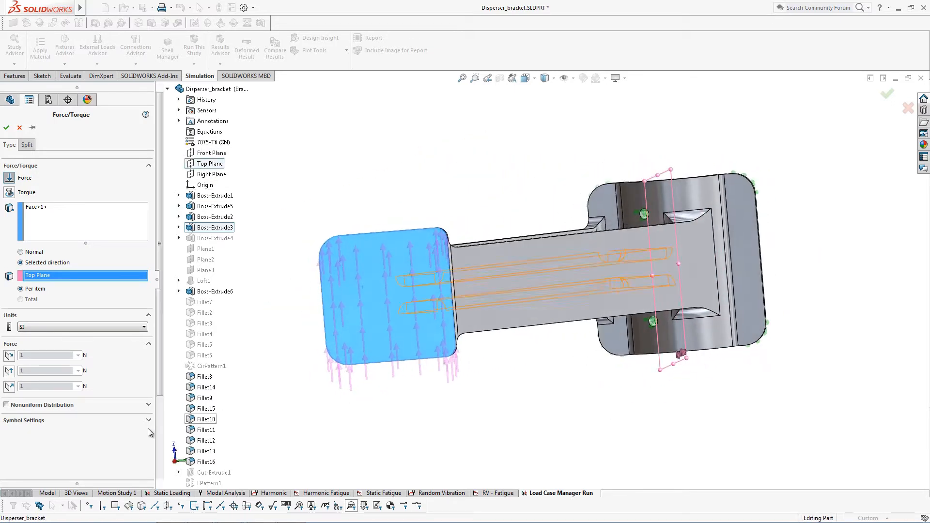
pyautogui.click(173, 449)
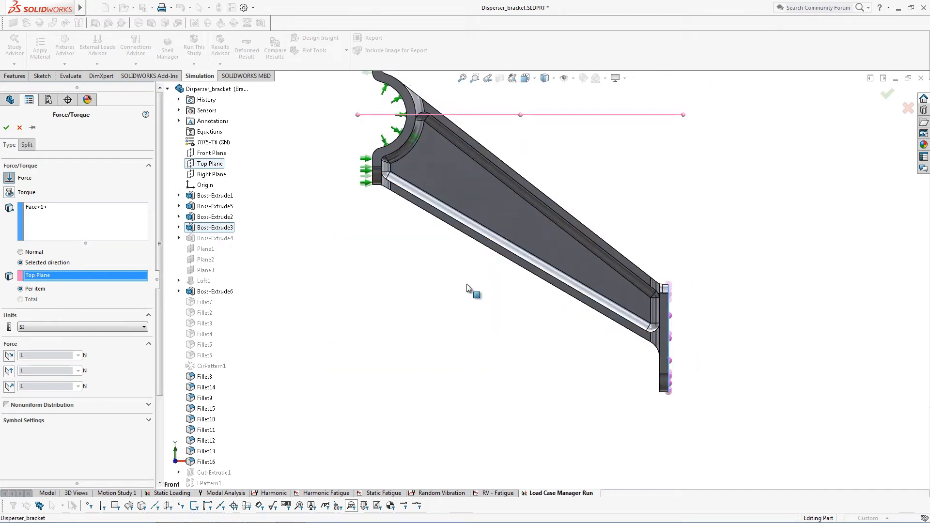
pyautogui.moveTo(464, 362); pyautogui.dragTo(421, 256, button='middle')
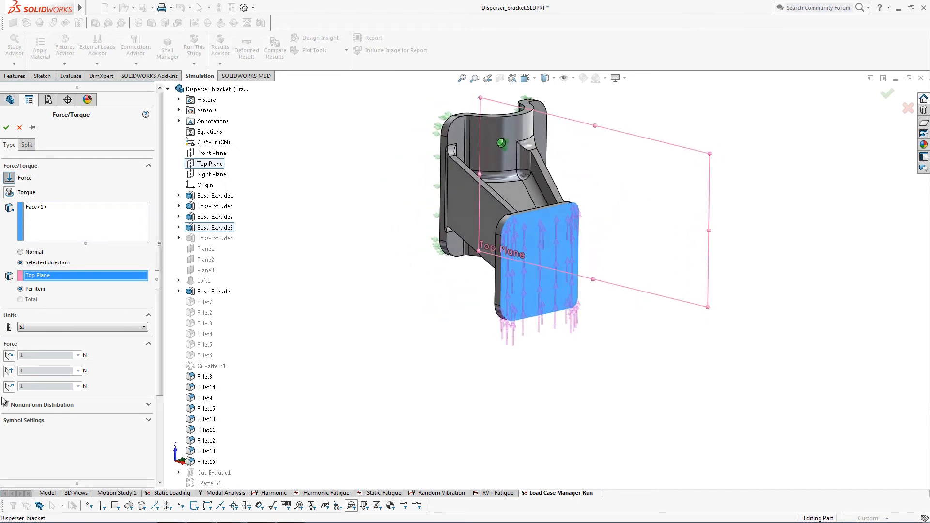
pyautogui.click(9, 386)
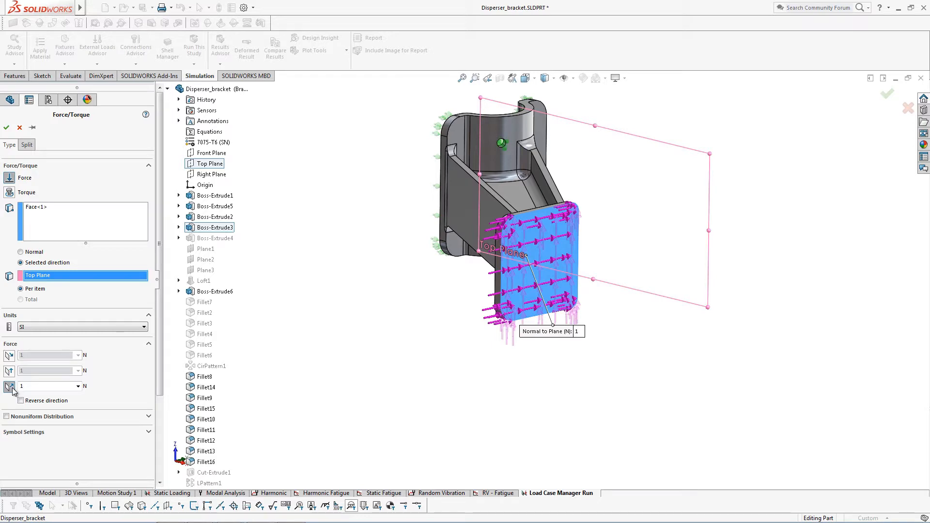
pyautogui.moveTo(417, 411); pyautogui.dragTo(394, 366, button='middle')
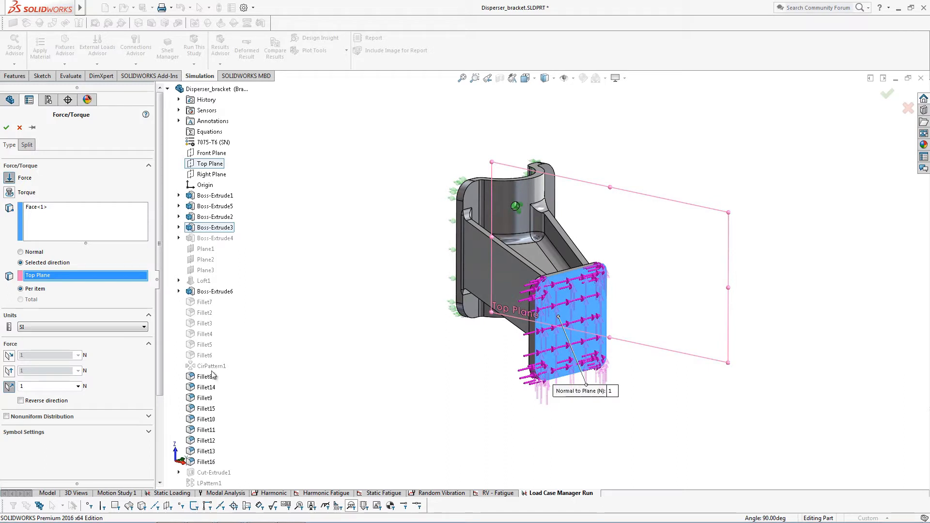
pyautogui.moveTo(161, 439); pyautogui.dragTo(161, 473)
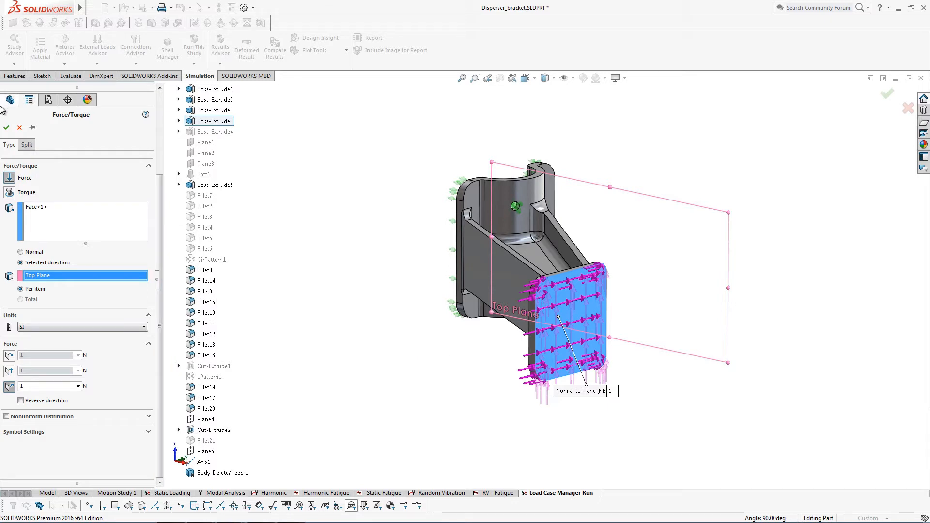
pyautogui.click(6, 127)
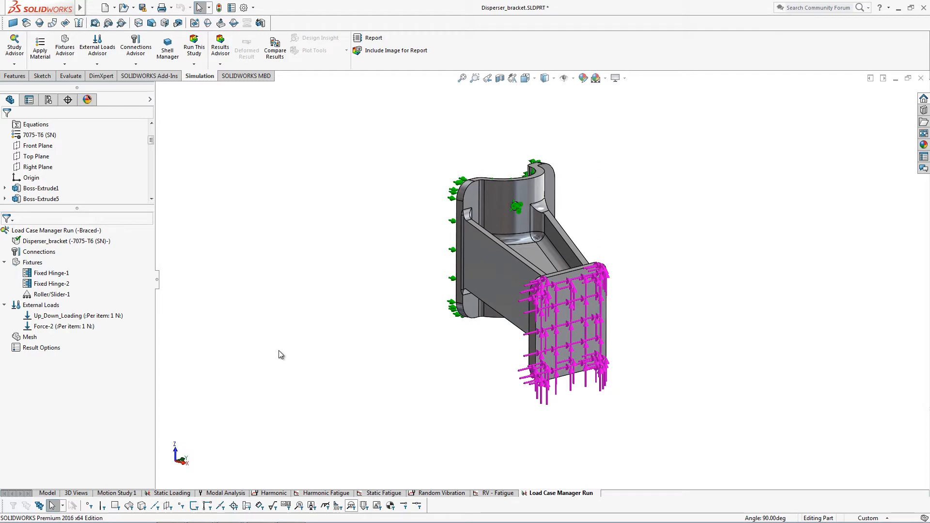
# - Rename the new sideways force load as Lateral
pyautogui.rightClick(34, 306)
pyautogui.click(44, 326)
pyautogui.rightClick(44, 327)
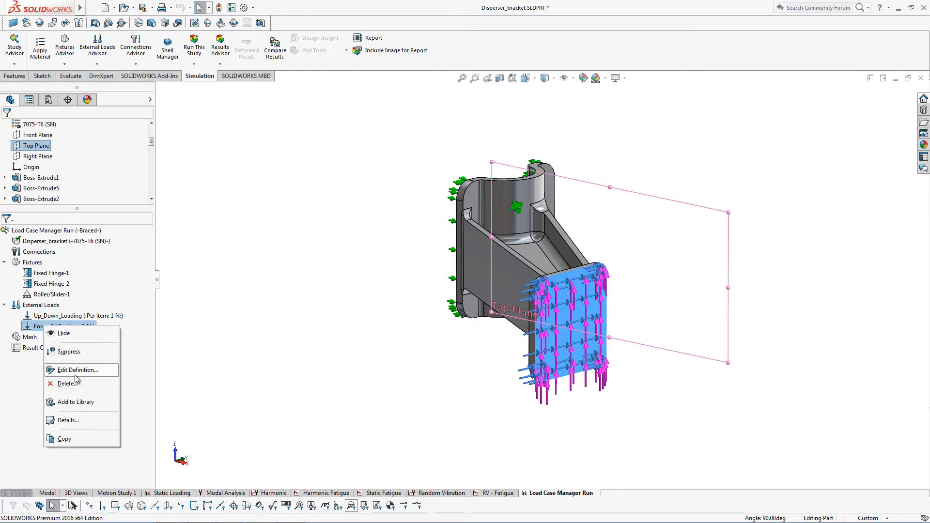
pyautogui.click(40, 326)
pyautogui.click(41, 326)
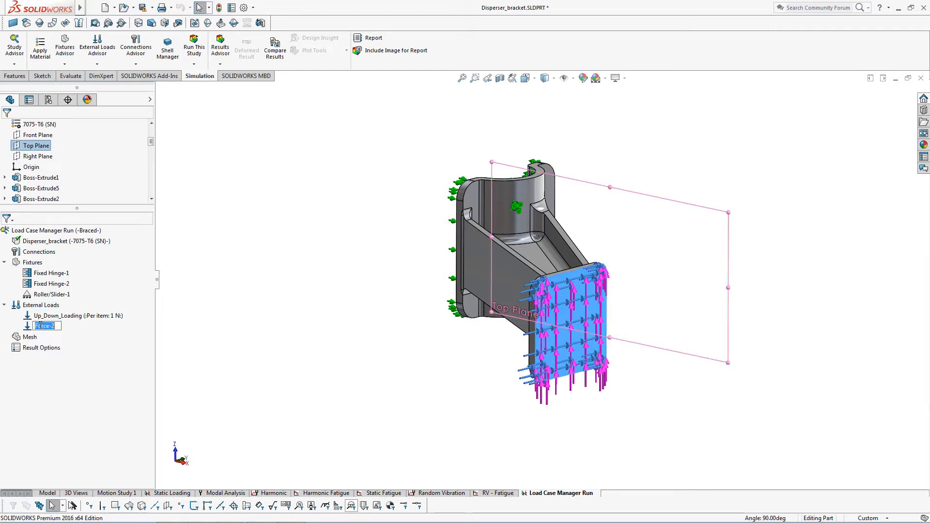
pyautogui.write('Lateral')
pyautogui.press('Return')
# - Apply a 1 N.m per item torque to the end plate's outer face about Axis1
pyautogui.rightClick(41, 305)
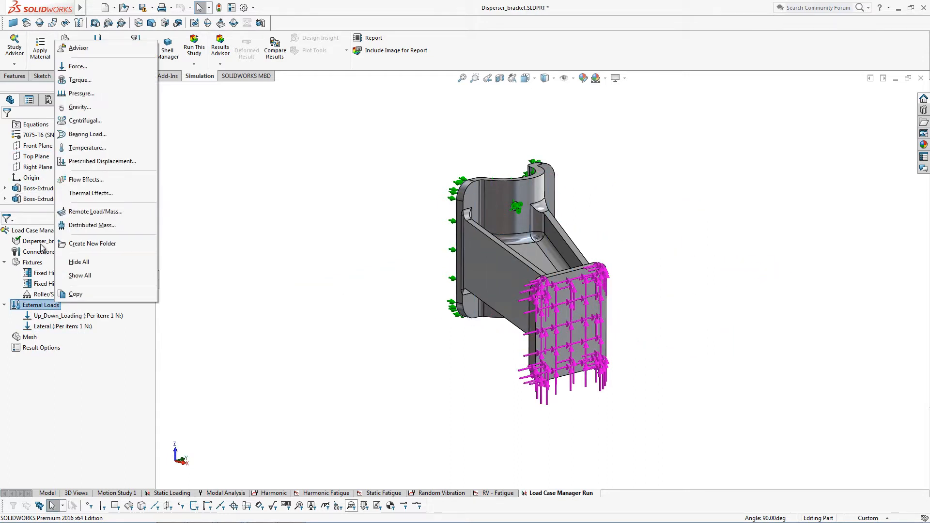
pyautogui.click(82, 80)
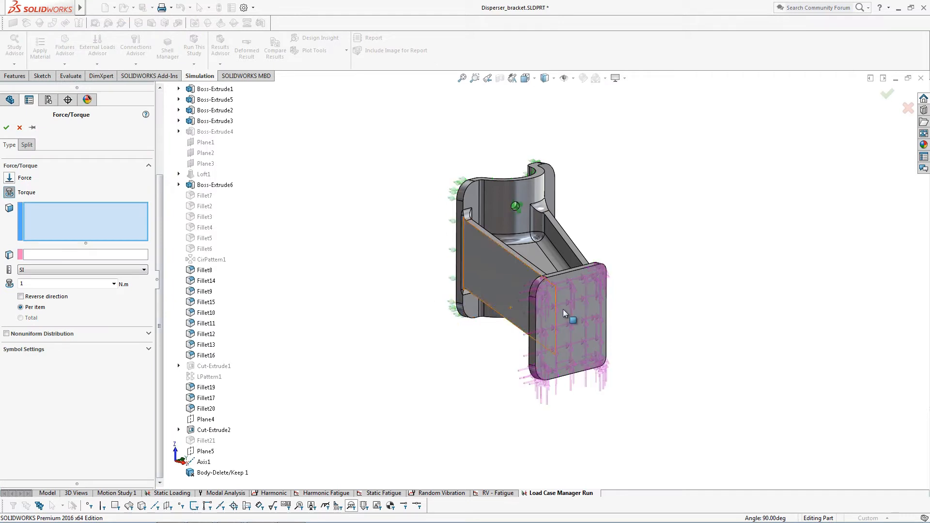
pyautogui.click(586, 318)
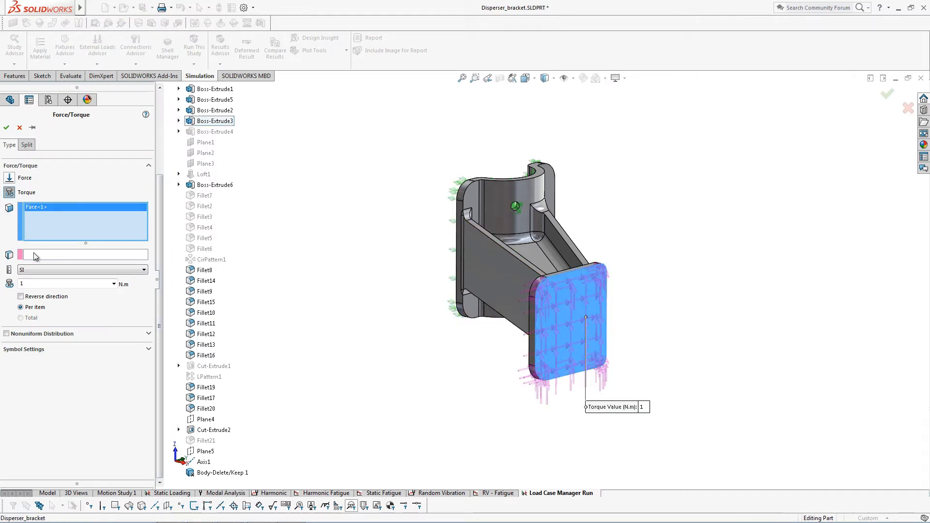
pyautogui.click(204, 462)
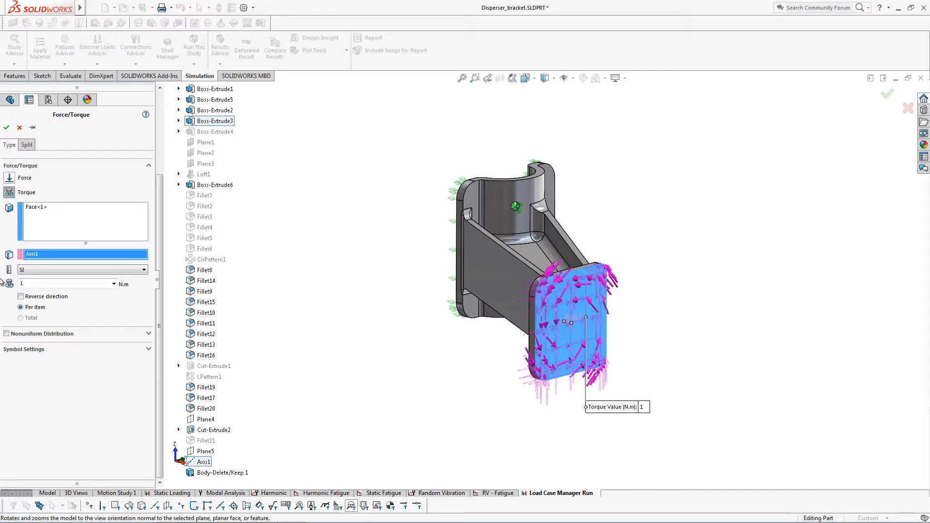
pyautogui.doubleClick(41, 284)
pyautogui.click(7, 127)
# - Rename the end plate's torque load as Torque
pyautogui.click(56, 338)
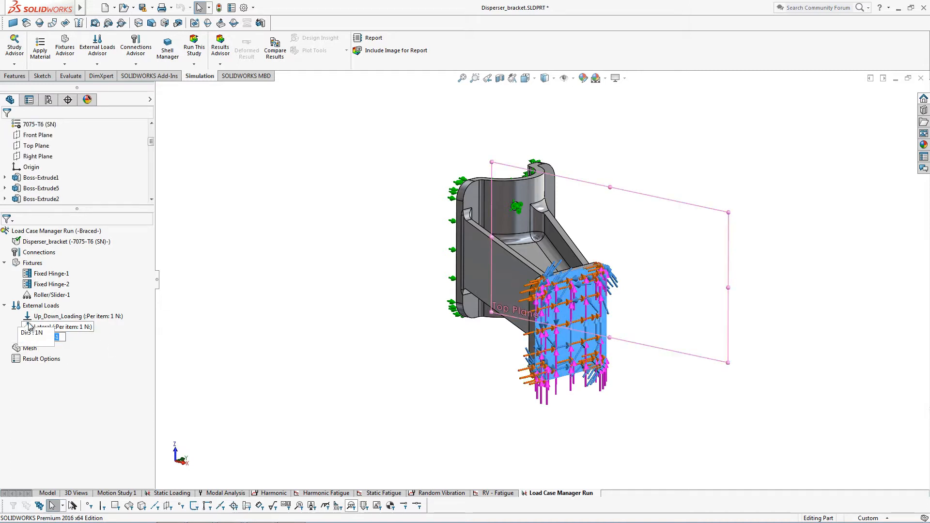
pyautogui.click(72, 338)
pyautogui.click(62, 338)
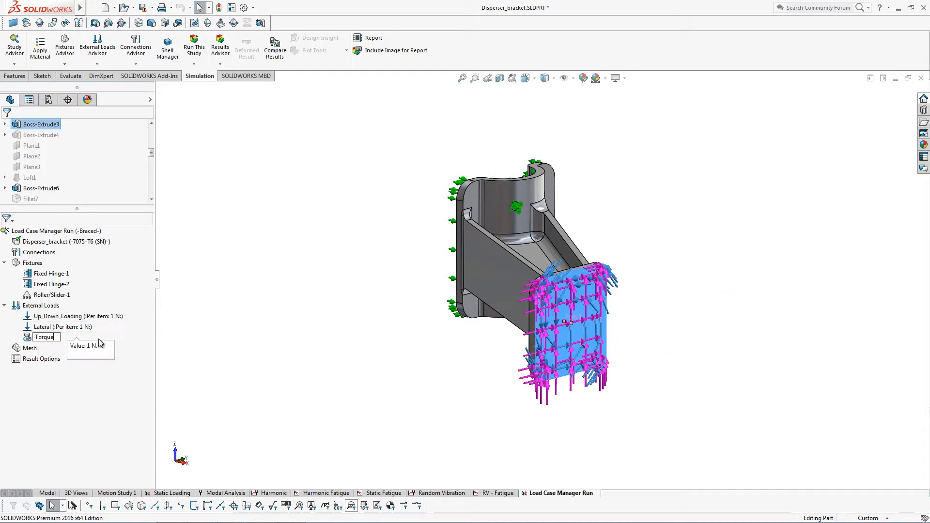
pyautogui.click(64, 389)
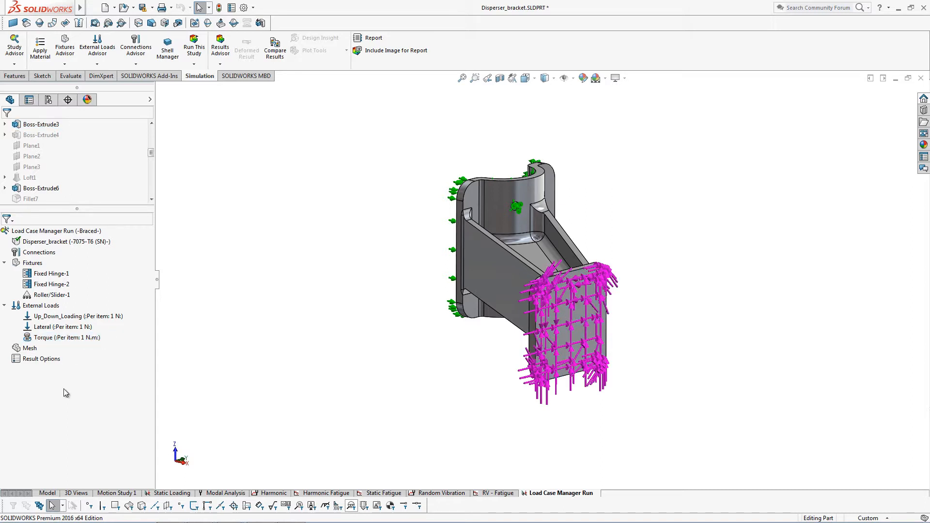
# - Start a Gravity load, show its advanced components, and replace the default reference with Front Plane
pyautogui.rightClick(39, 309)
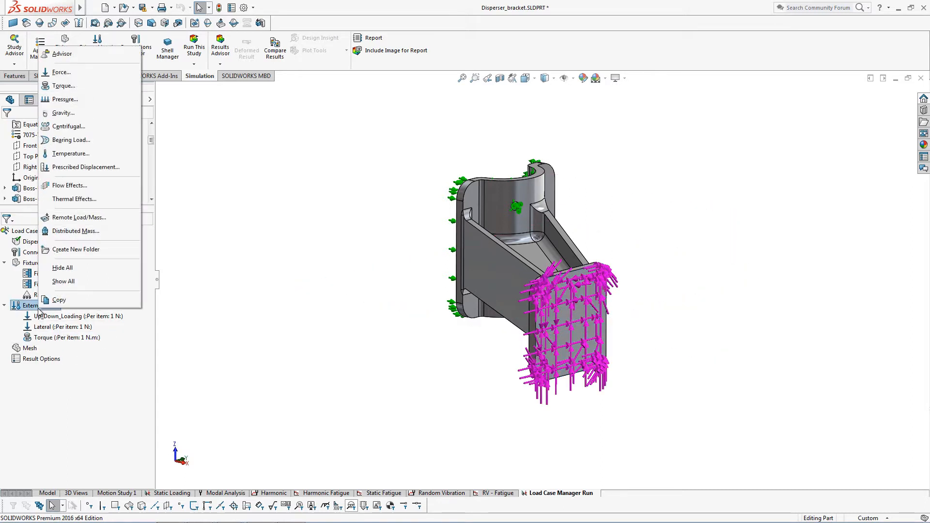
pyautogui.click(63, 115)
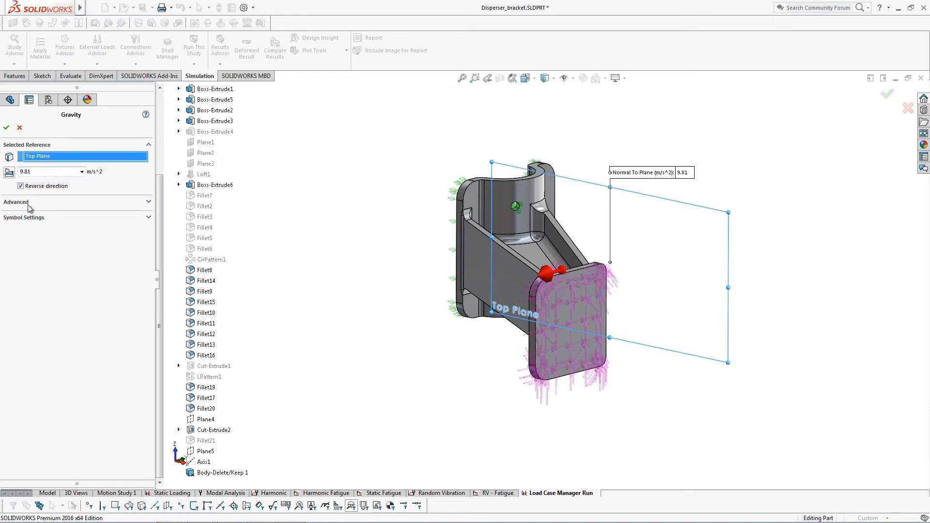
pyautogui.rightClick(51, 158)
pyautogui.click(62, 166)
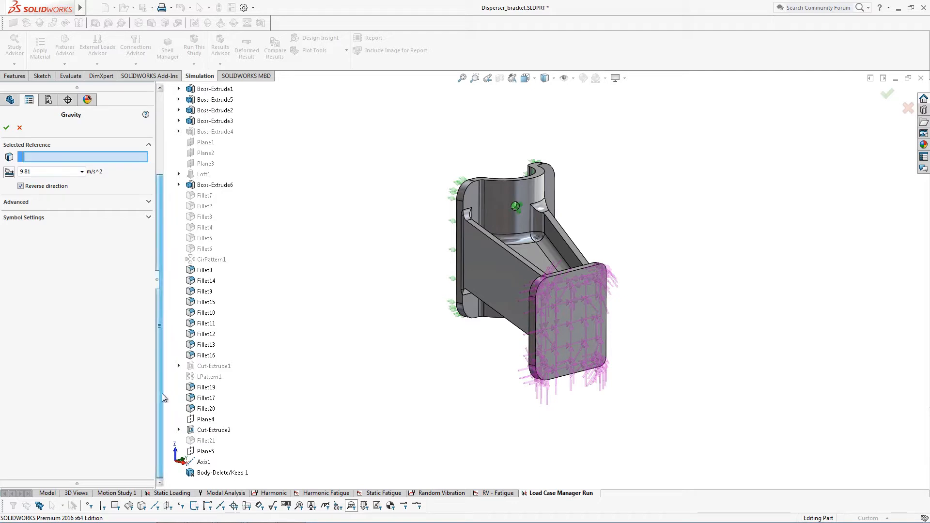
pyautogui.click(148, 202)
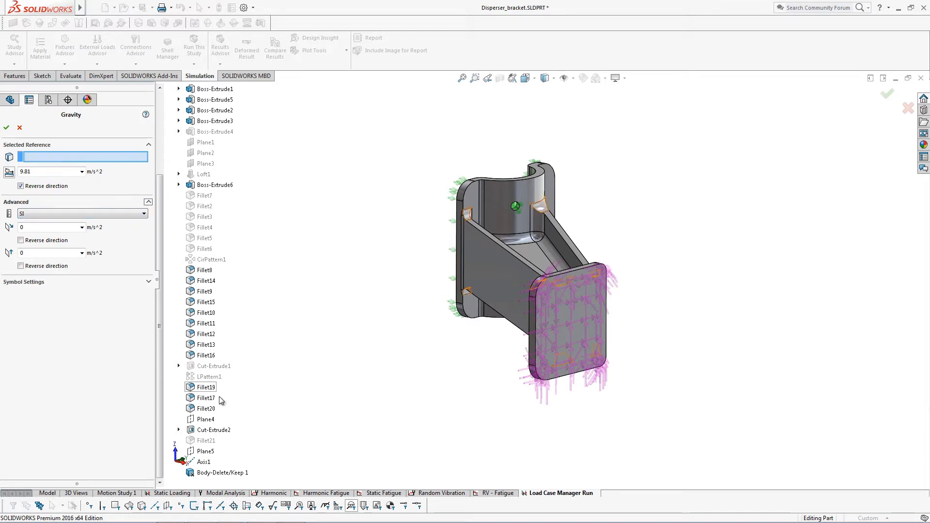
pyautogui.scroll(1, 332, 386)
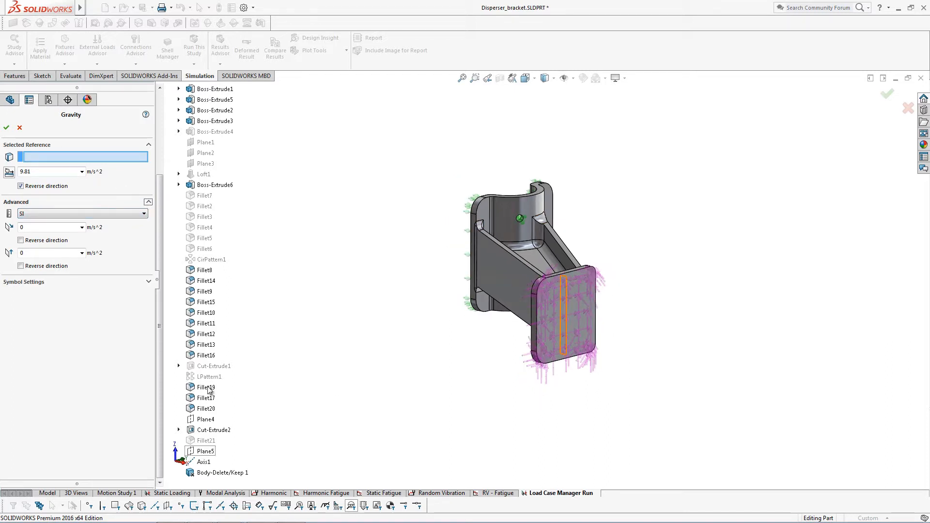
pyautogui.moveTo(160, 179); pyautogui.dragTo(157, 85)
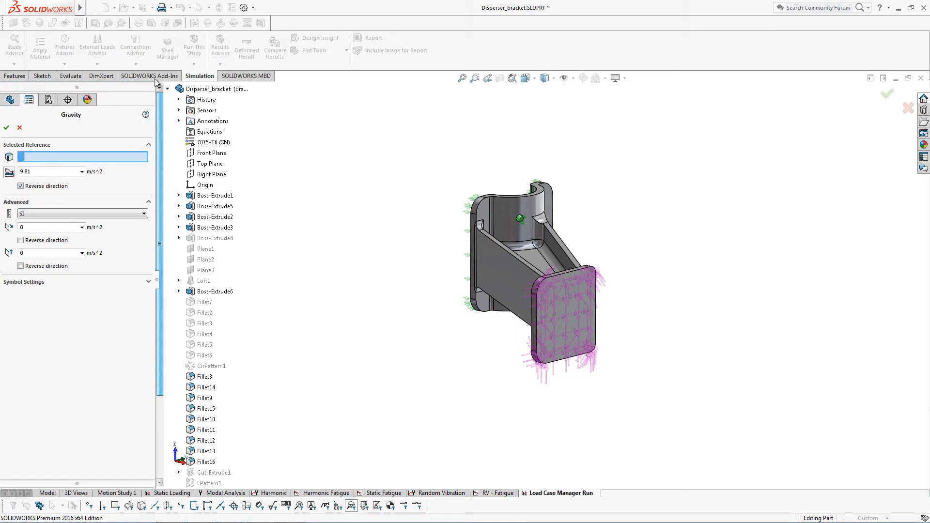
pyautogui.click(212, 153)
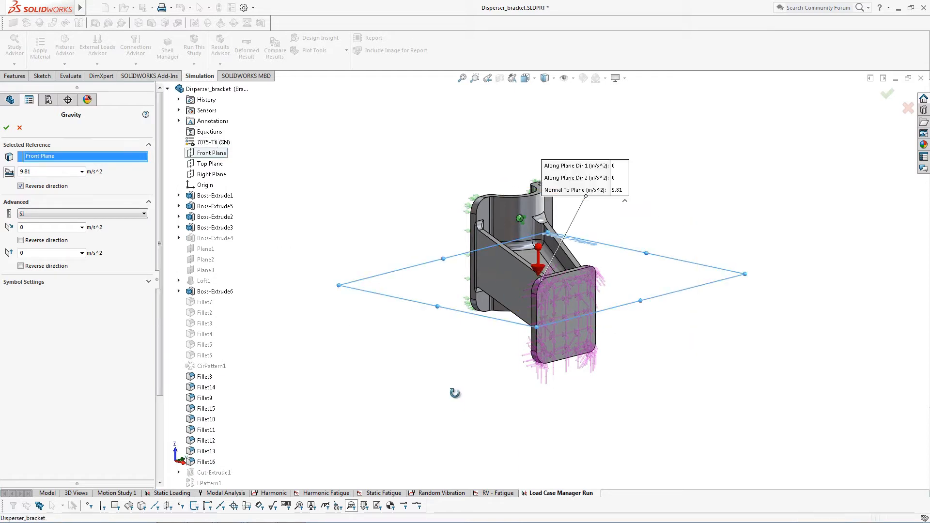
pyautogui.moveTo(453, 390)
pyautogui.mouseDown(button='middle')
pyautogui.moveTo(469, 391)
pyautogui.moveTo(466, 398)
pyautogui.mouseUp(button='middle')
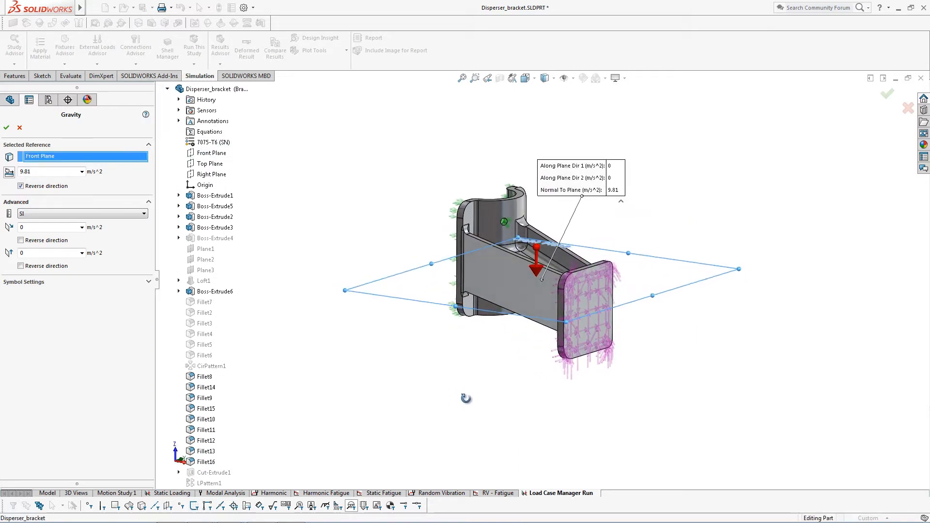
# - Set gravity normal to Front Plane to 0 and along plane direction 1 to 9.81 m/s^2
pyautogui.doubleClick(45, 172)
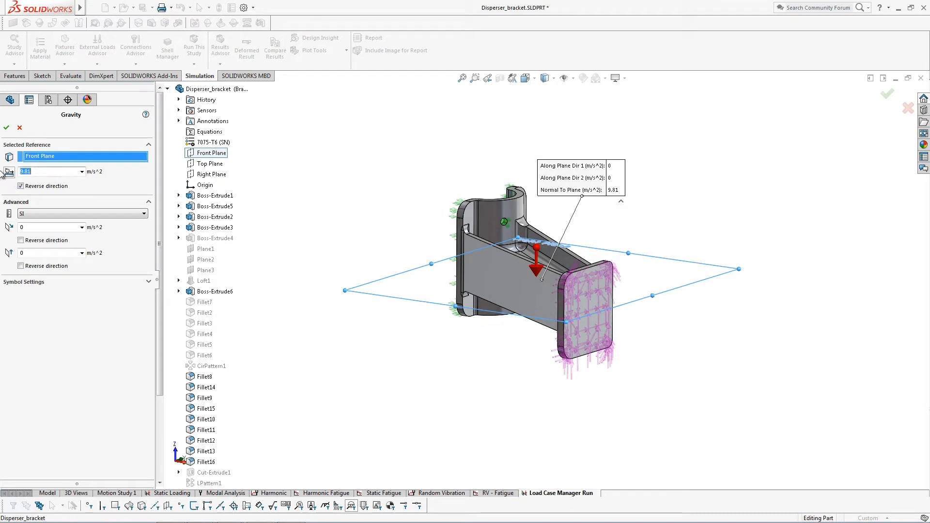
pyautogui.write('0')
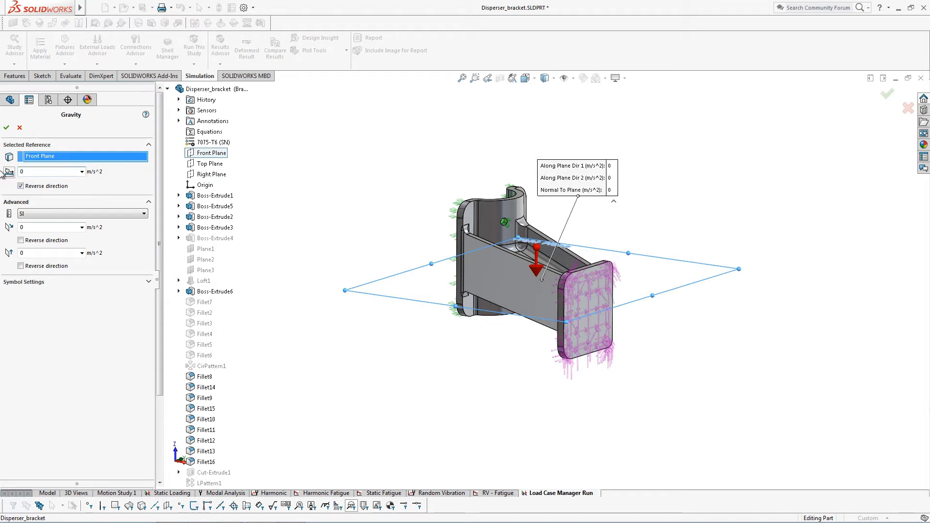
pyautogui.doubleClick(34, 227)
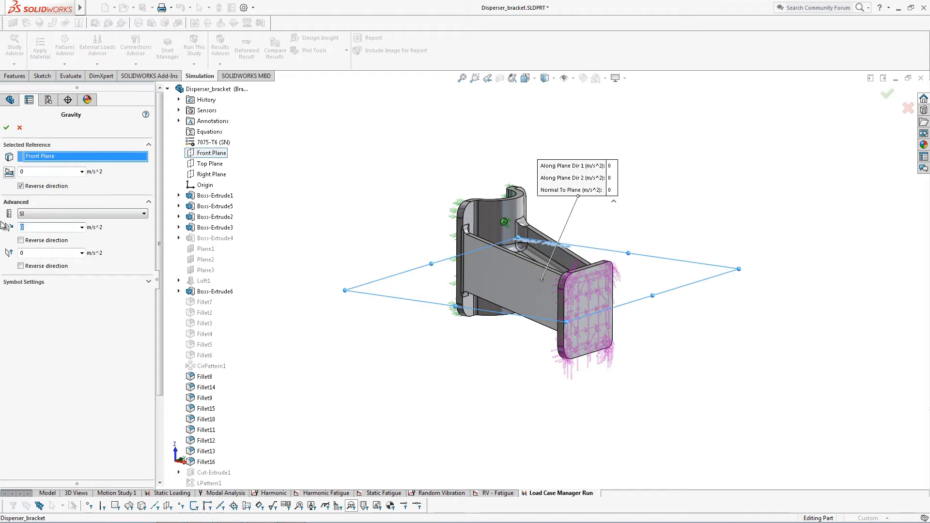
pyautogui.write('9.81')
pyautogui.press('Tab')
pyautogui.moveTo(450, 346); pyautogui.dragTo(442, 367, button='middle')
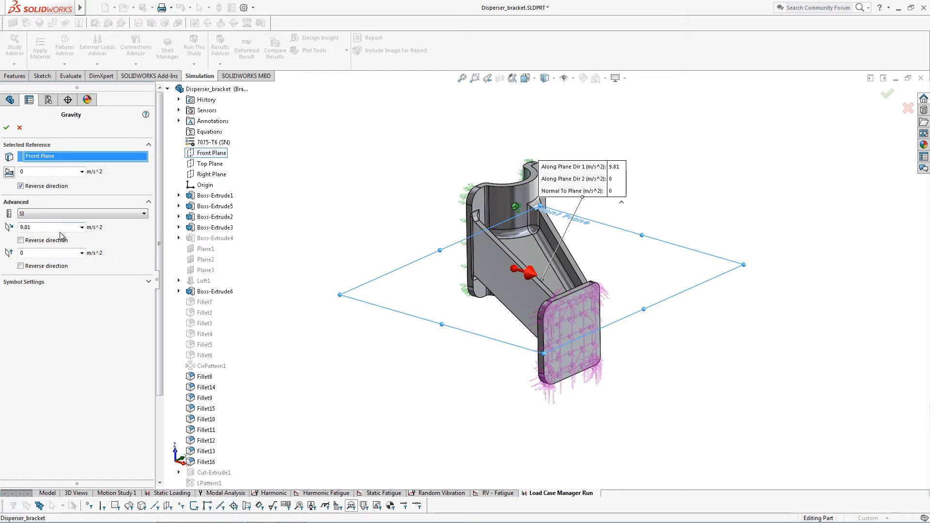
# - Set gravity along plane direction 1 to 0 and along plane direction 2 to 9.81 m/s^2
pyautogui.press('Tab')
pyautogui.press('Tab')
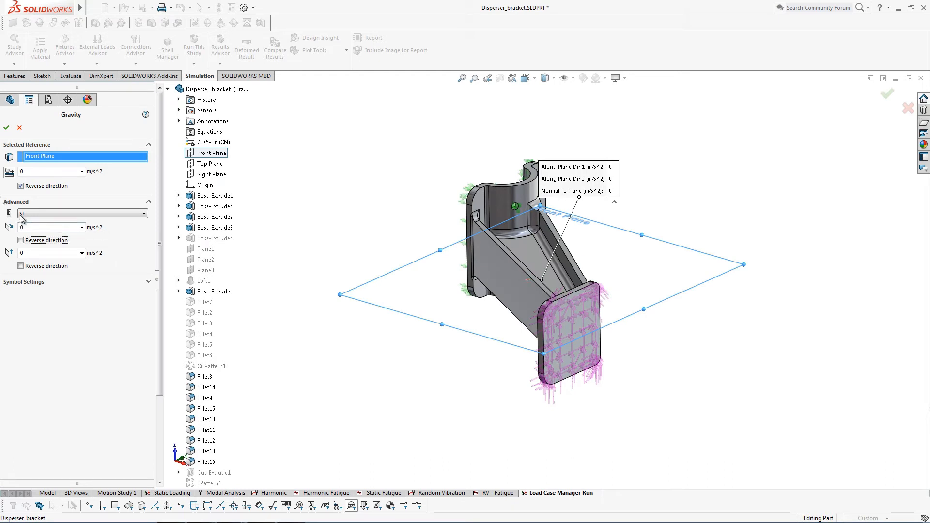
pyautogui.write('9.')
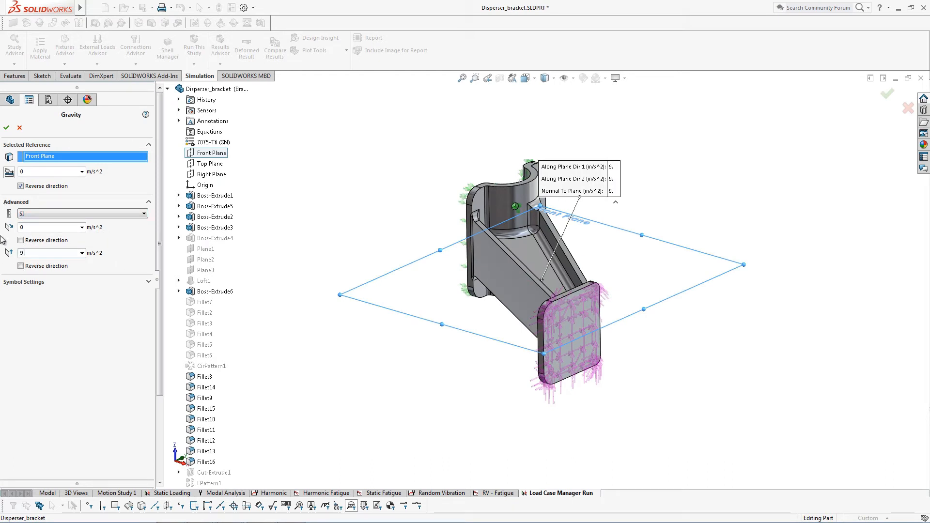
pyautogui.write('81')
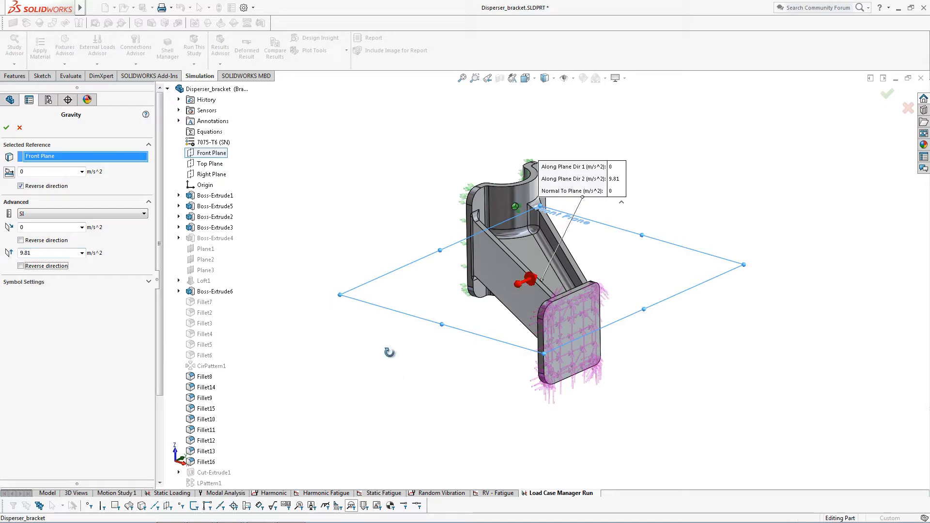
# - Set gravity normal to Front Plane to 9.81 m/s^2, keeping the 9.81 m/s^2 second in-plane component, and accept the load
pyautogui.moveTo(388, 349); pyautogui.dragTo(403, 396, button='middle')
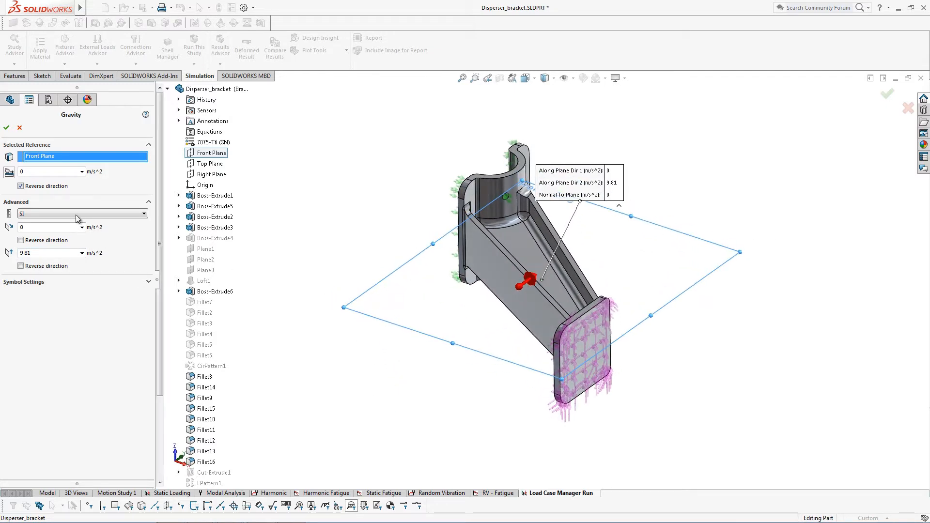
pyautogui.moveTo(46, 173); pyautogui.dragTo(4, 170)
pyautogui.write('9.81')
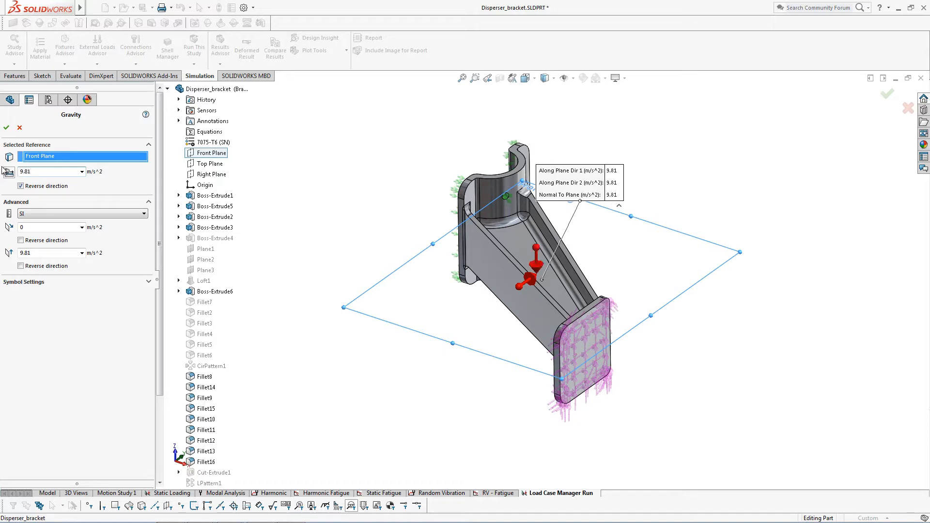
pyautogui.press('Tab')
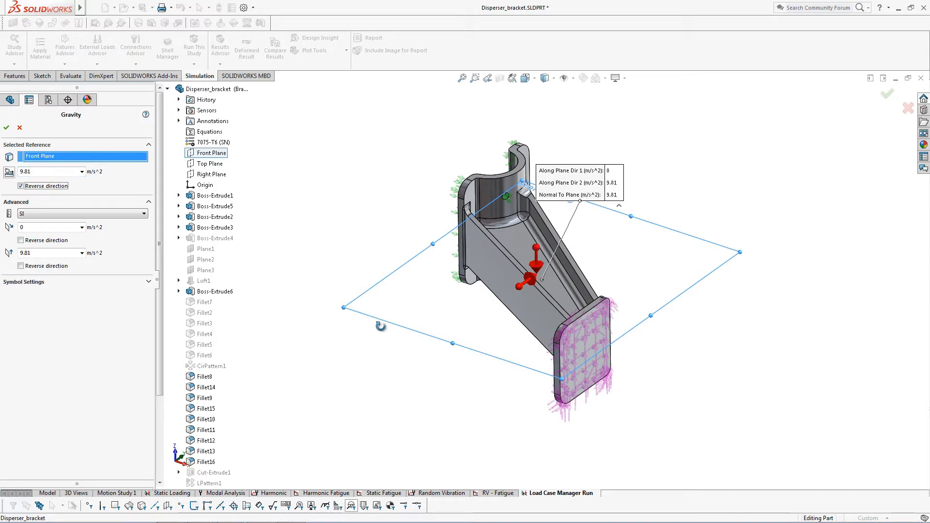
pyautogui.moveTo(378, 326); pyautogui.dragTo(414, 319, button='middle')
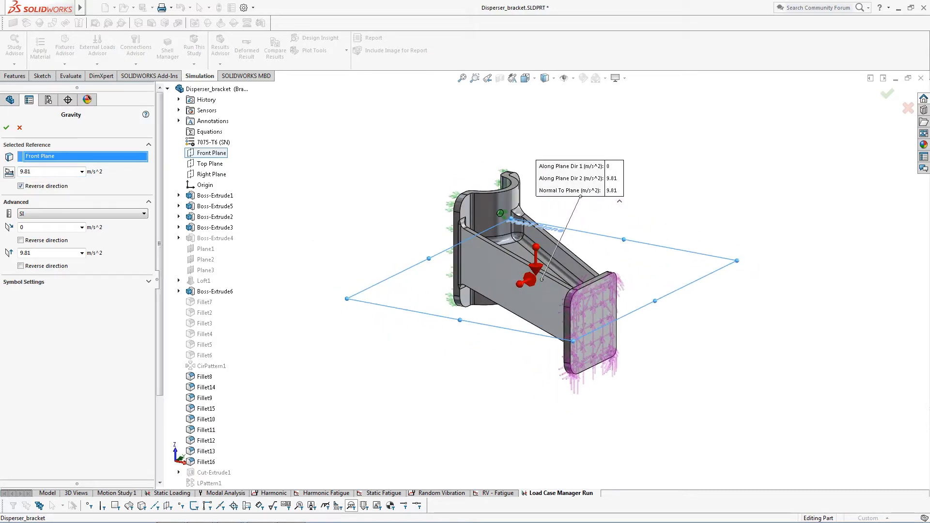
pyautogui.click(7, 125)
# - Rename the gravity load as 20 G Loading
pyautogui.click(51, 350)
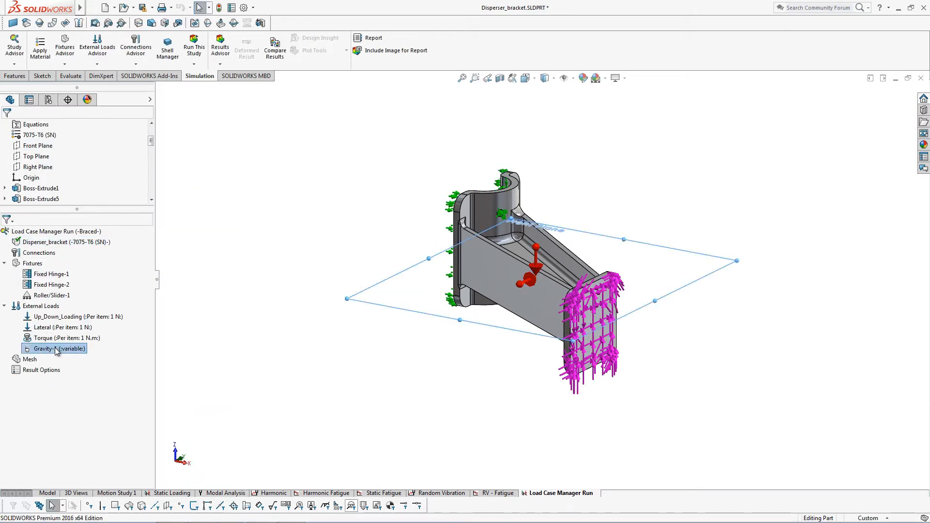
pyautogui.click(57, 350)
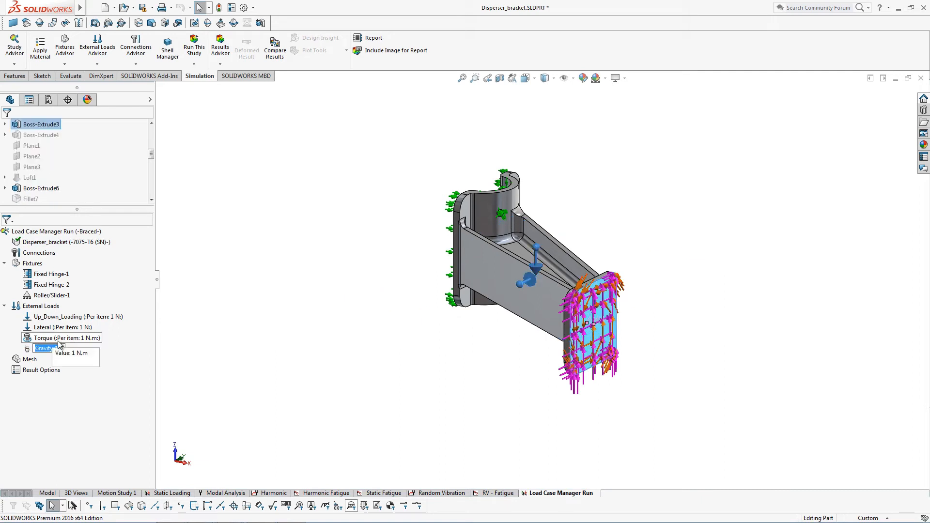
pyautogui.write('20 G Loading')
pyautogui.press('Return')
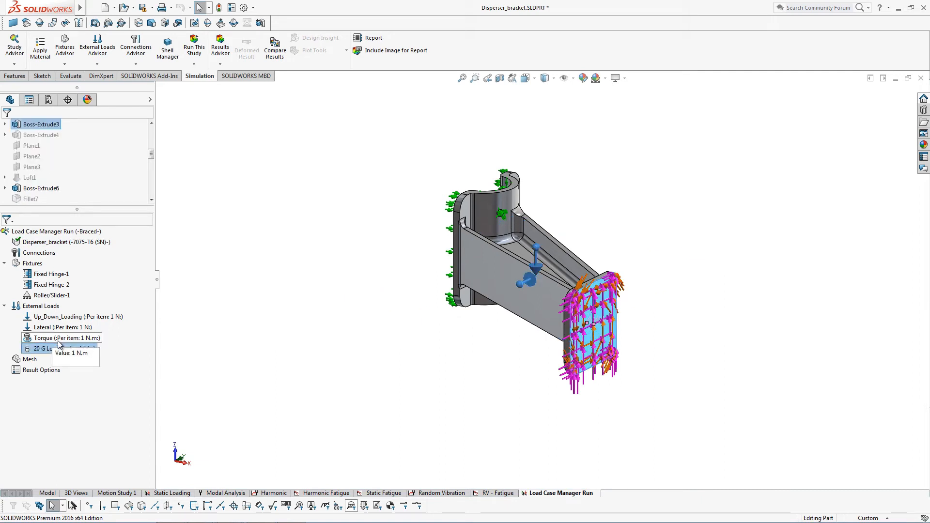
# - Mesh the bracket with a standard mesh using a global element size of 0.2 in
pyautogui.rightClick(27, 362)
pyautogui.click(68, 183)
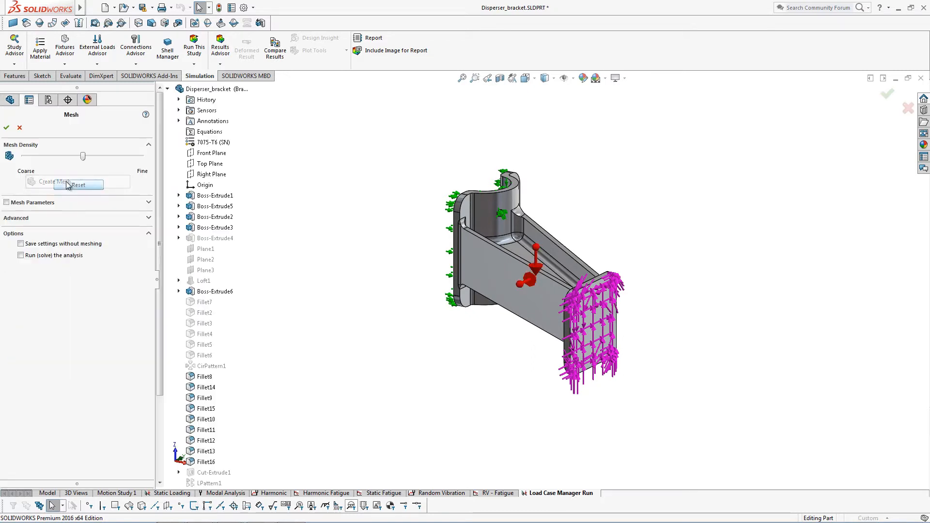
pyautogui.click(52, 203)
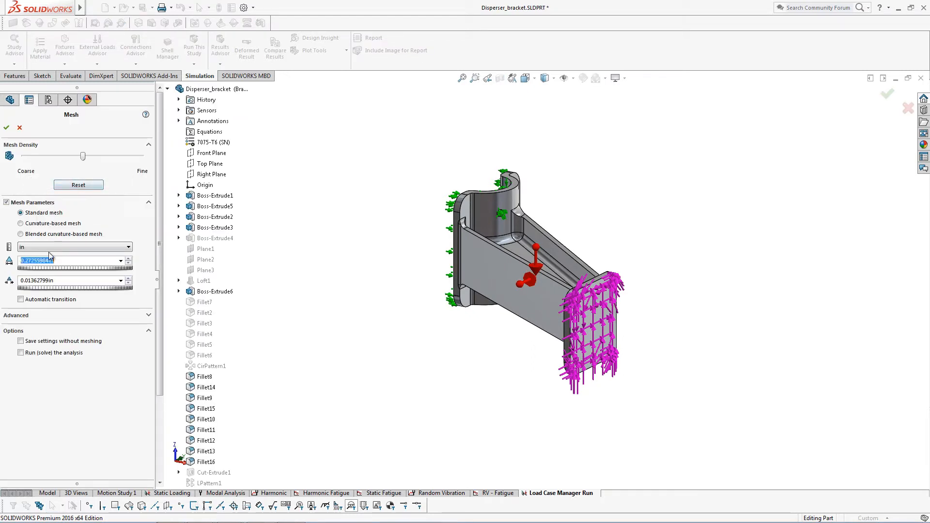
pyautogui.write('0.20000in')
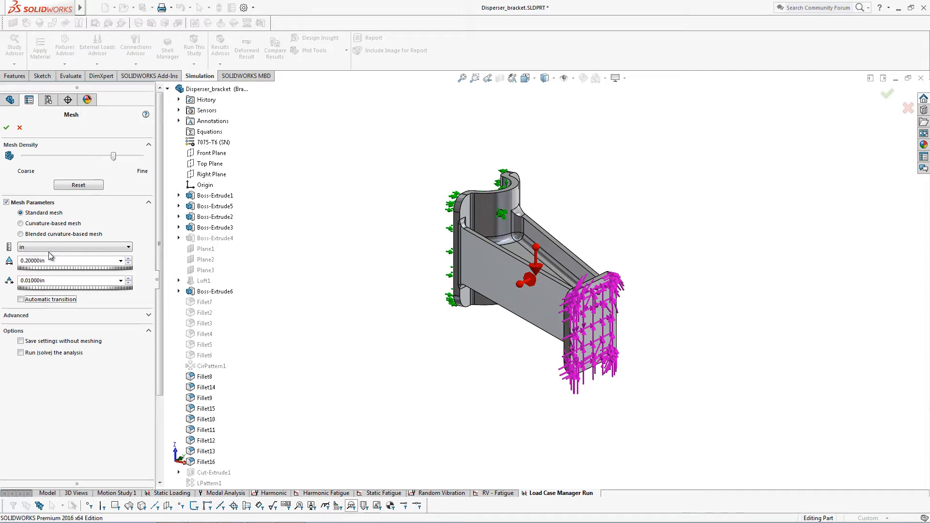
pyautogui.click(6, 129)
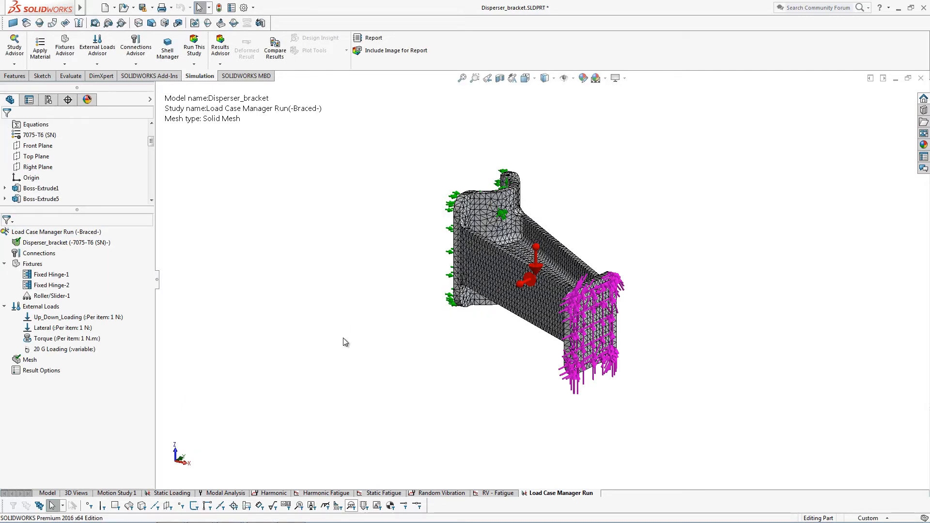
pyautogui.moveTo(398, 342); pyautogui.dragTo(412, 364, button='middle')
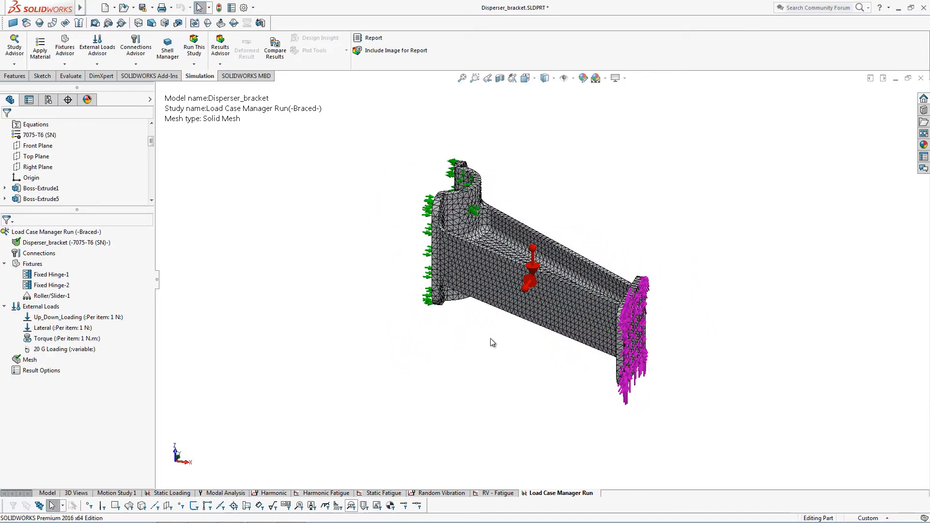
pyautogui.scroll(-2, 496, 344)
pyautogui.scroll(-1, 503, 361)
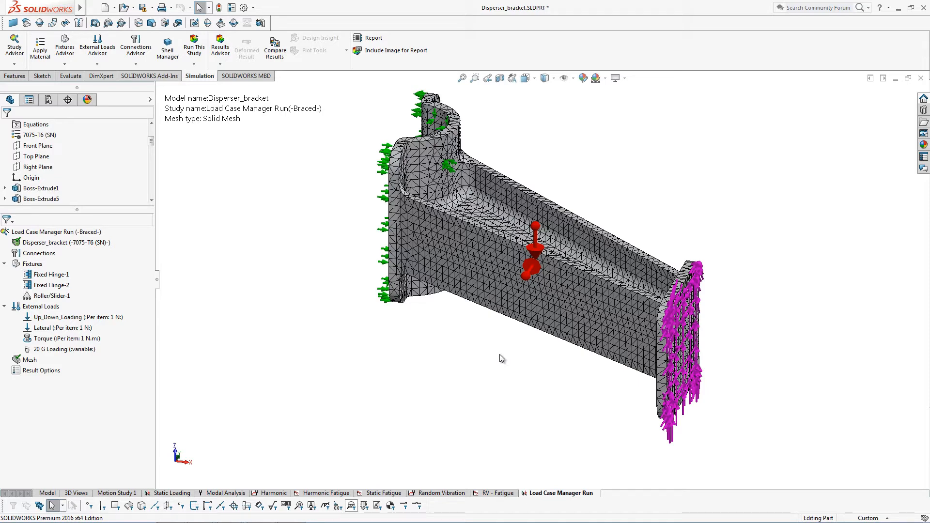
# - Open the study's Load Case Manager and add a primary load case named Downward Loading
pyautogui.rightClick(34, 232)
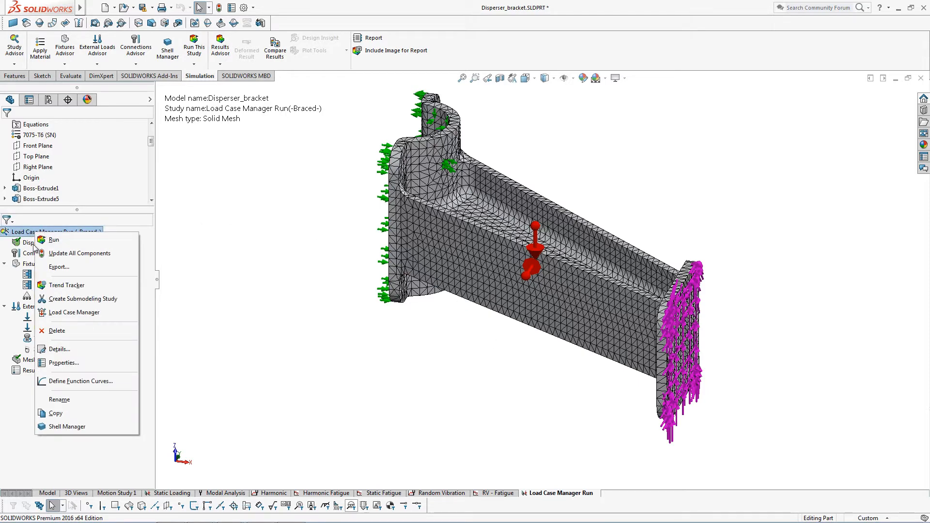
pyautogui.click(80, 314)
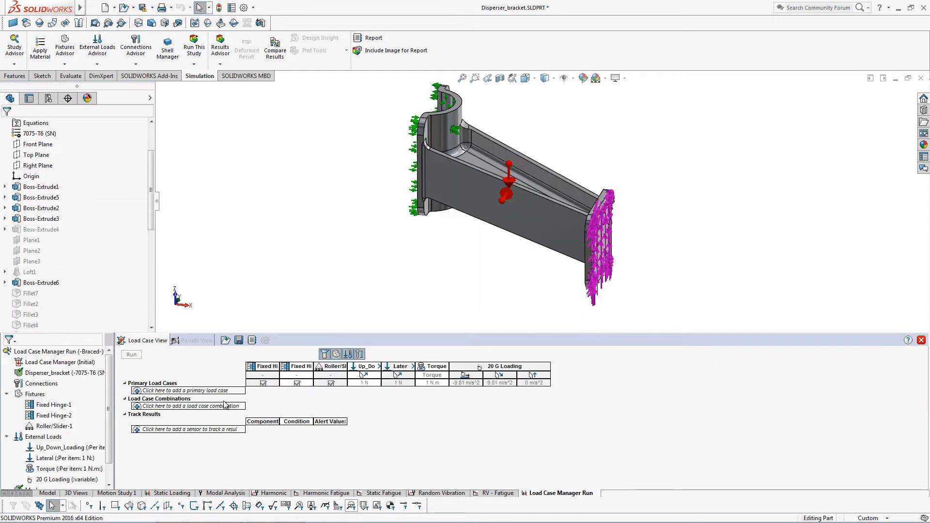
pyautogui.click(184, 391)
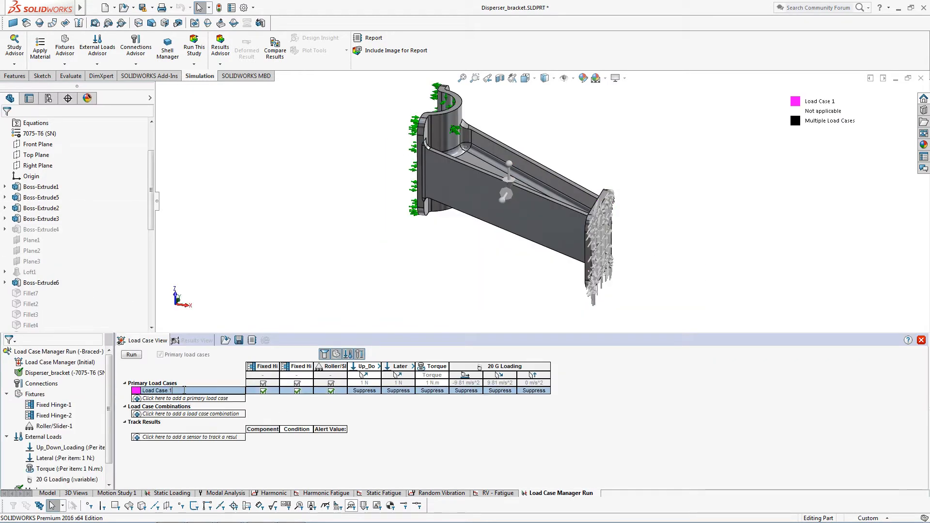
pyautogui.moveTo(185, 390); pyautogui.dragTo(148, 383)
pyautogui.write('Downward Loading')
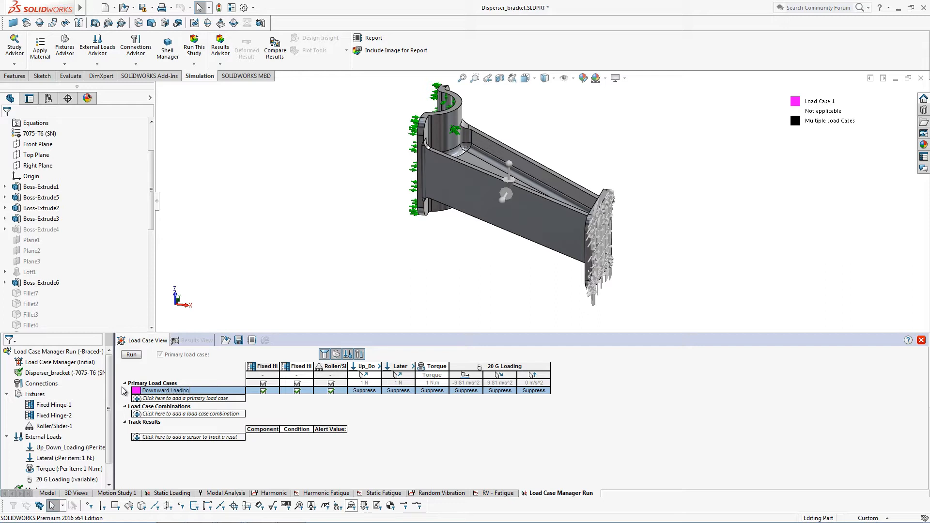
pyautogui.press('Return')
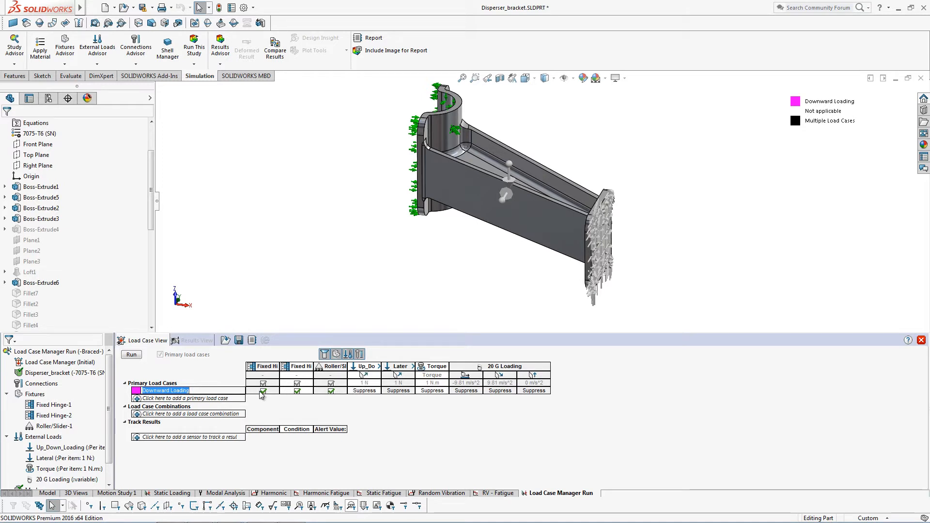
# - Set the Up_Down_Loading force to 2000 N in the Downward Loading case
pyautogui.click(363, 391)
pyautogui.click(376, 390)
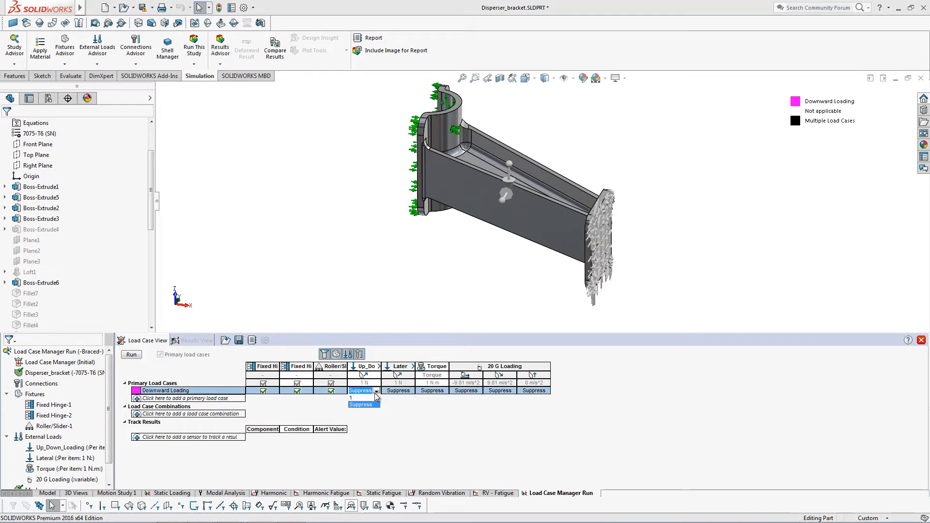
pyautogui.click(353, 397)
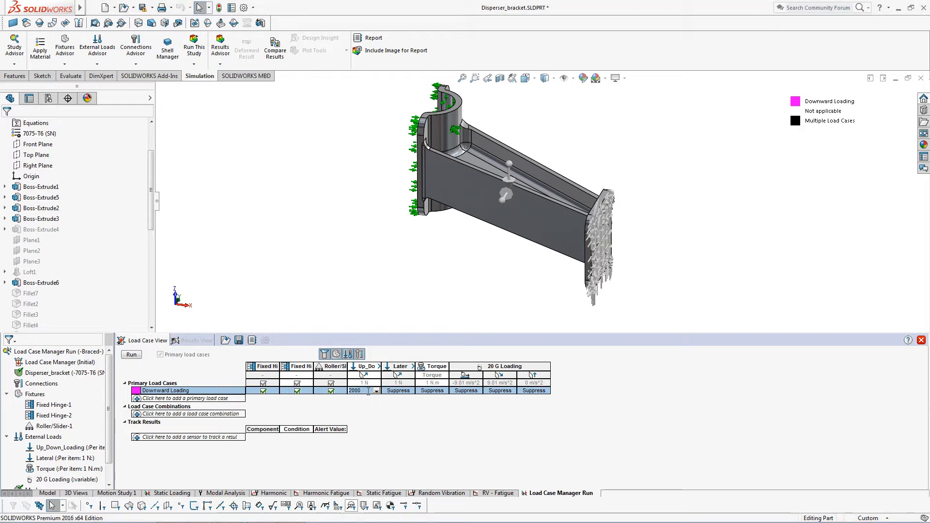
pyautogui.click(398, 391)
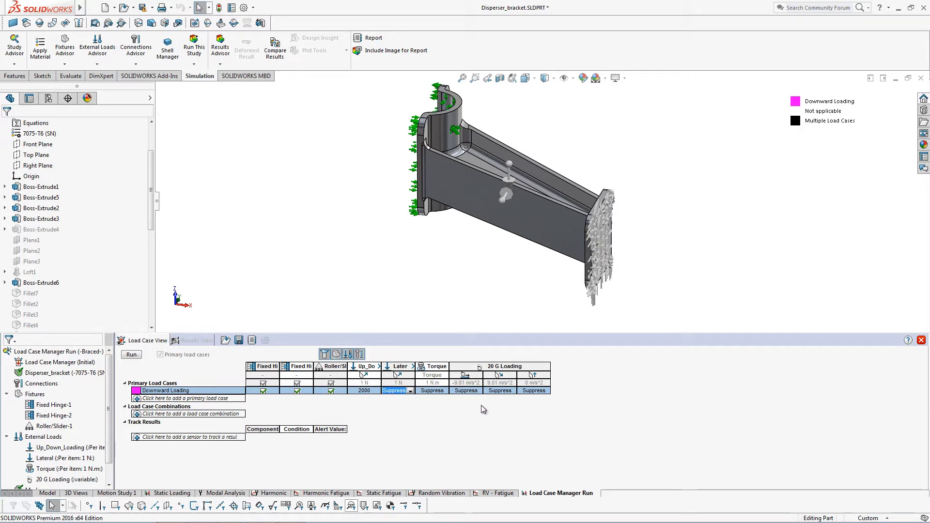
# - Add a second primary load case named Upward Loading with its Up_Down_Loading force set to -2000 N
pyautogui.click(215, 398)
pyautogui.click(204, 398)
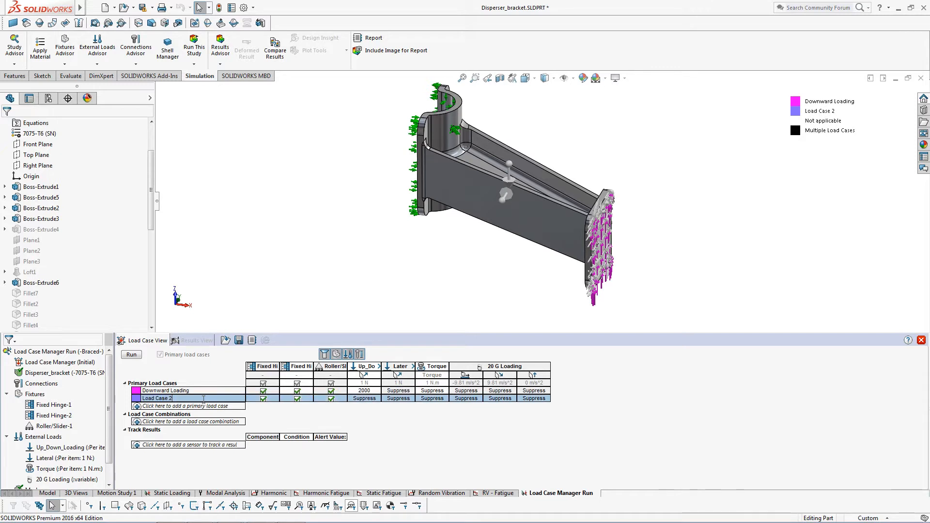
pyautogui.doubleClick(204, 399)
pyautogui.moveTo(101, 401); pyautogui.dragTo(99, 401)
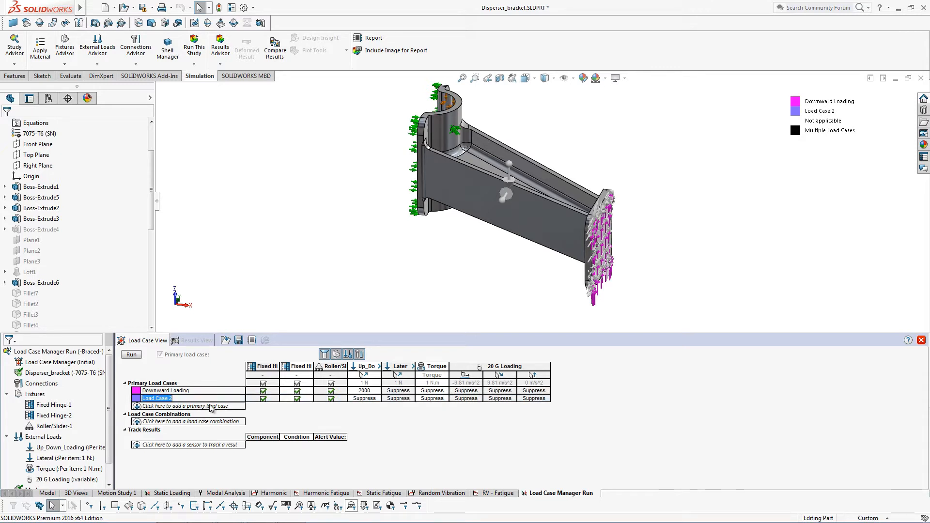
pyautogui.write('Upward Loading')
pyautogui.click(363, 398)
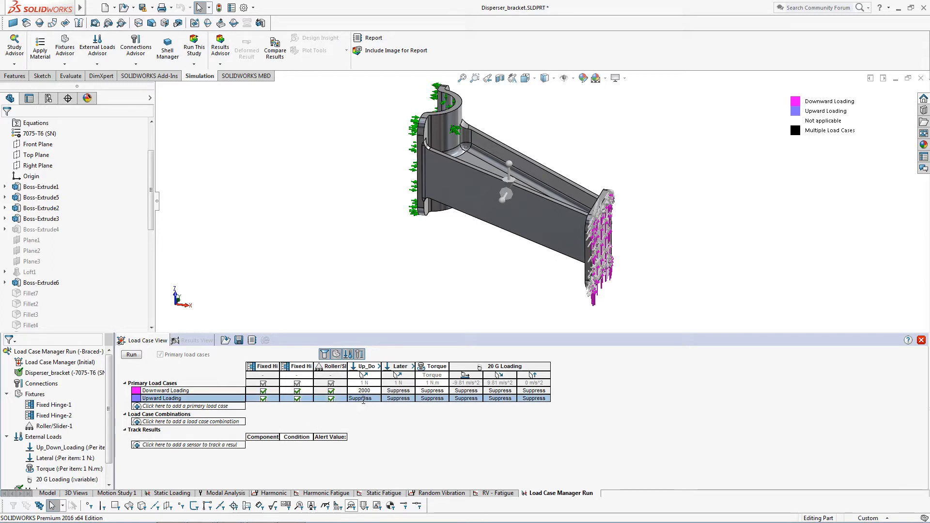
pyautogui.click(373, 398)
# - Set the Up_Down_Loading force to -2000 N for Downward Loading and to 2000 N for Upward Loading
pyautogui.click(364, 392)
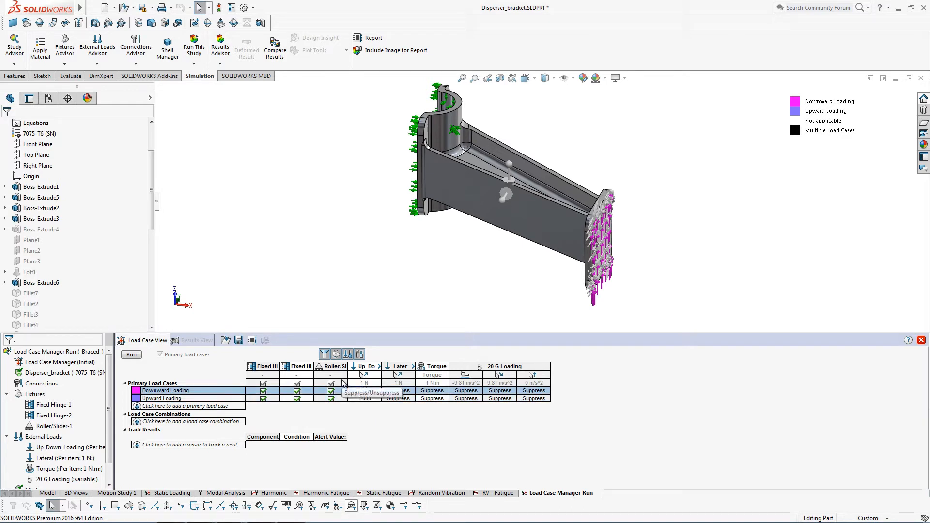
pyautogui.click(379, 418)
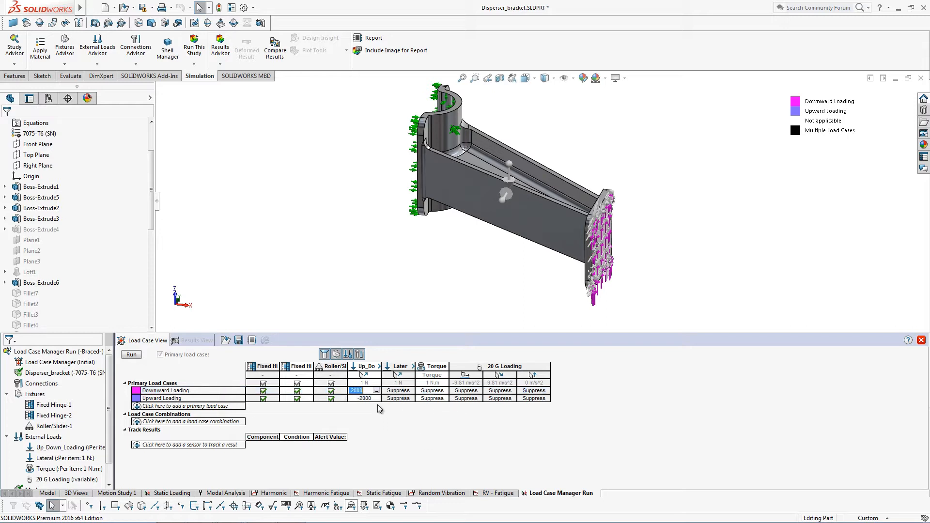
pyautogui.click(374, 400)
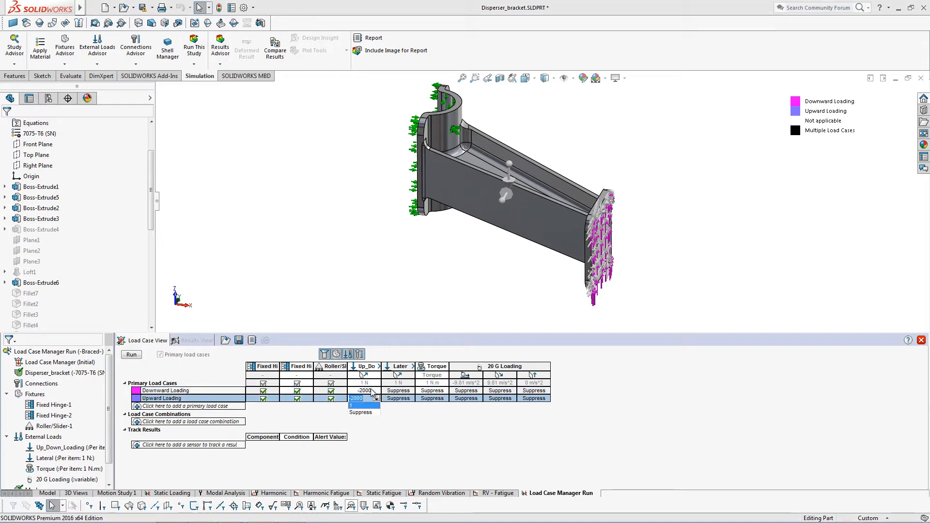
pyautogui.click(365, 399)
pyautogui.click(365, 399)
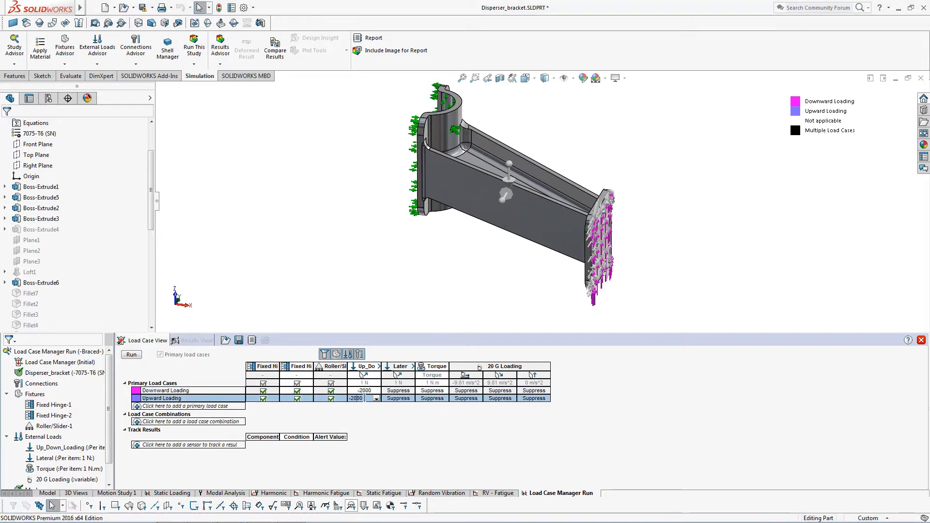
pyautogui.write('22')
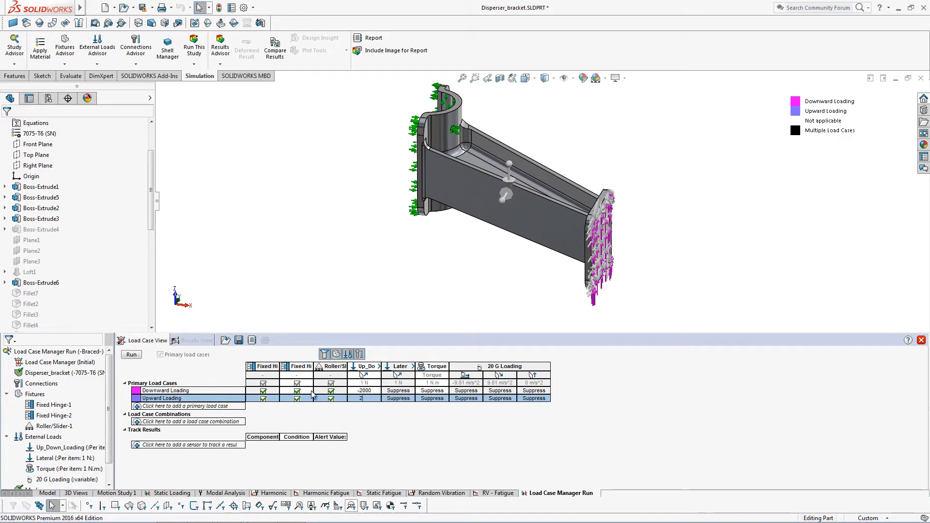
pyautogui.click(353, 415)
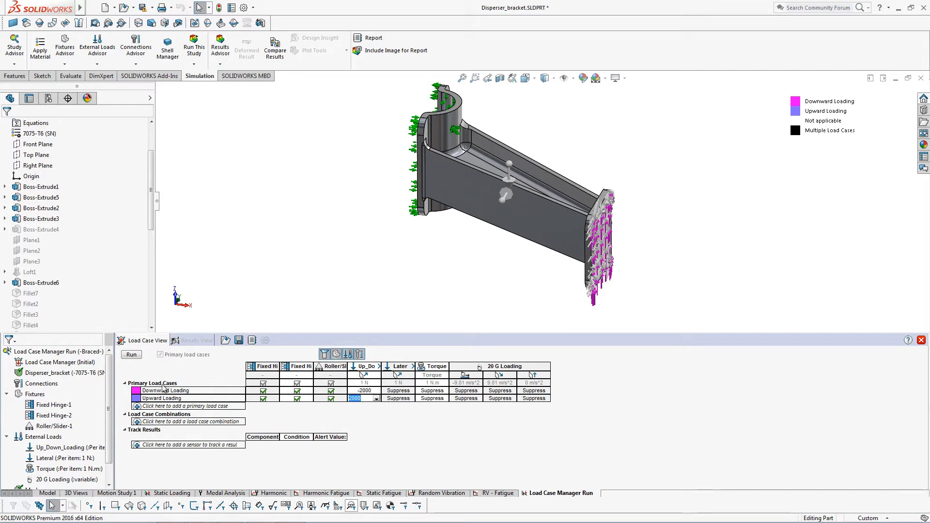
pyautogui.click(173, 389)
pyautogui.click(175, 398)
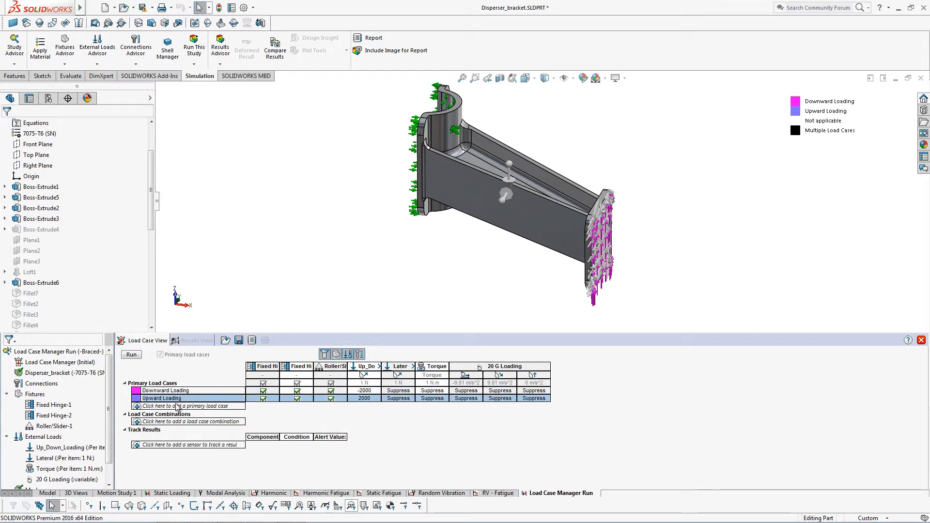
# - Add a primary load case named Lateral with its Lateral force set to 1000 N
pyautogui.click(177, 406)
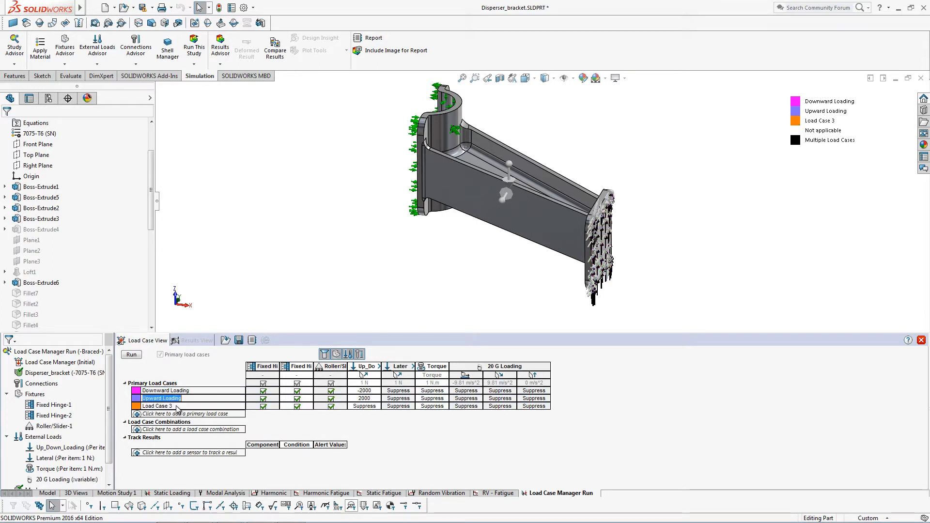
pyautogui.write('Lateral')
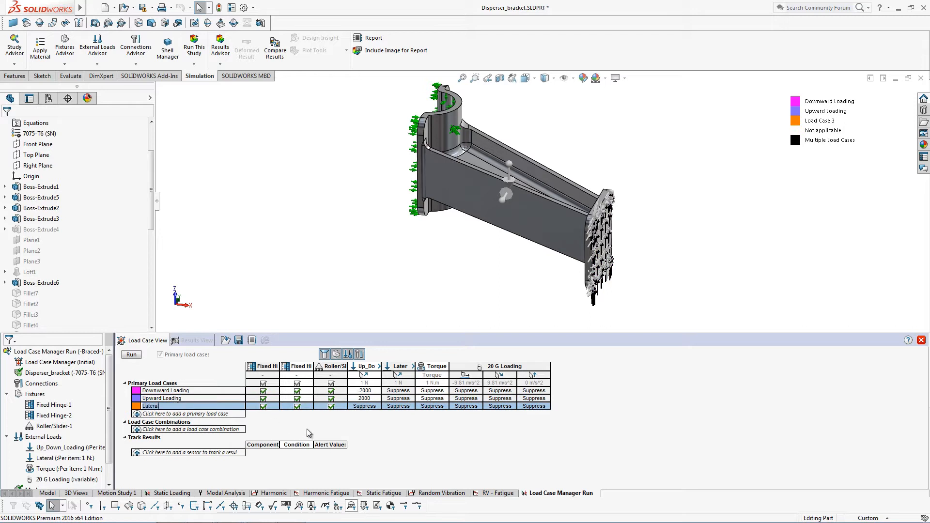
pyautogui.press('Return')
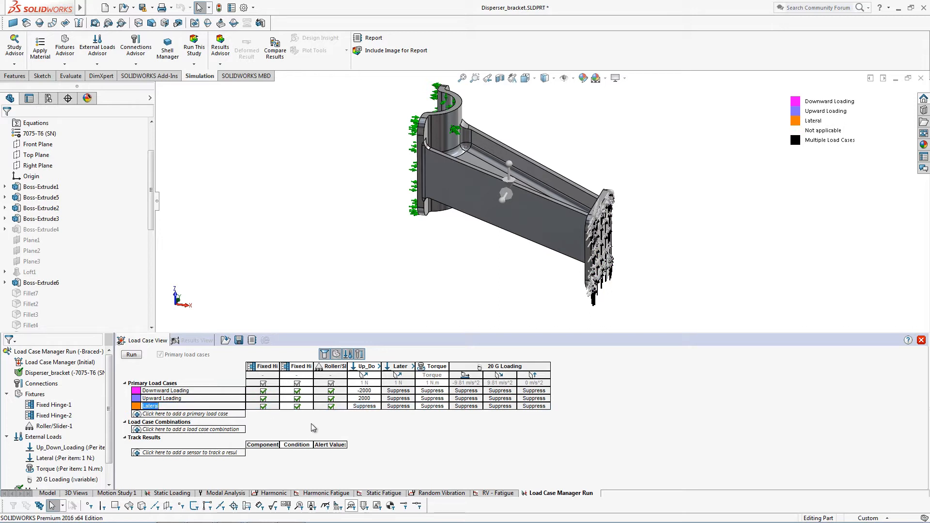
pyautogui.click(412, 406)
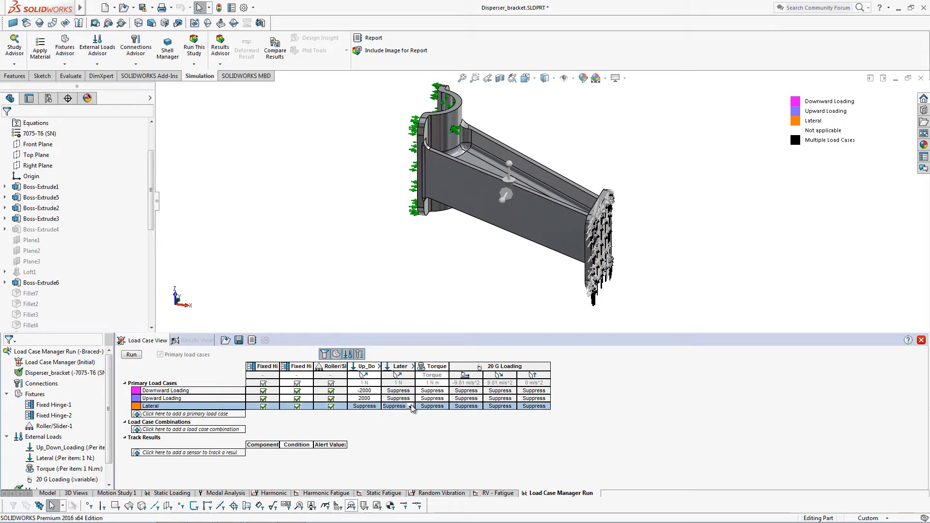
pyautogui.click(411, 406)
pyautogui.click(406, 416)
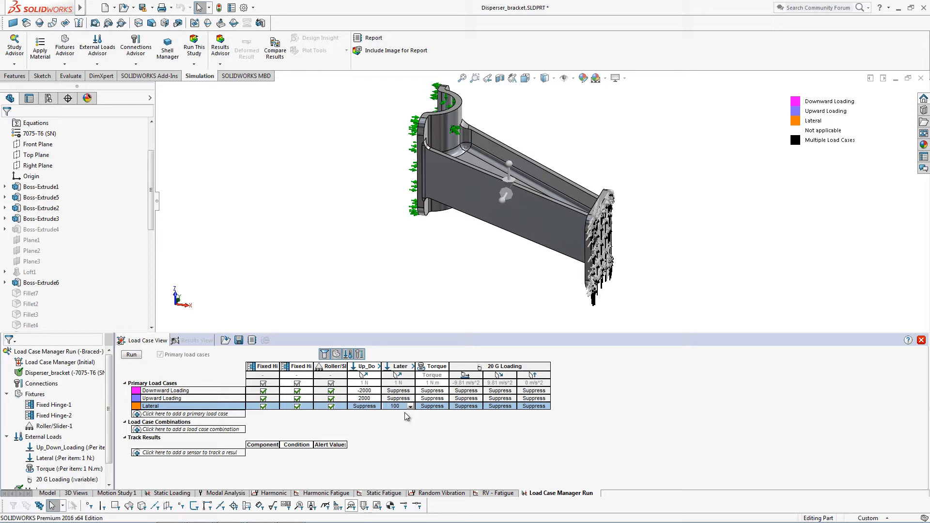
pyautogui.press('Return')
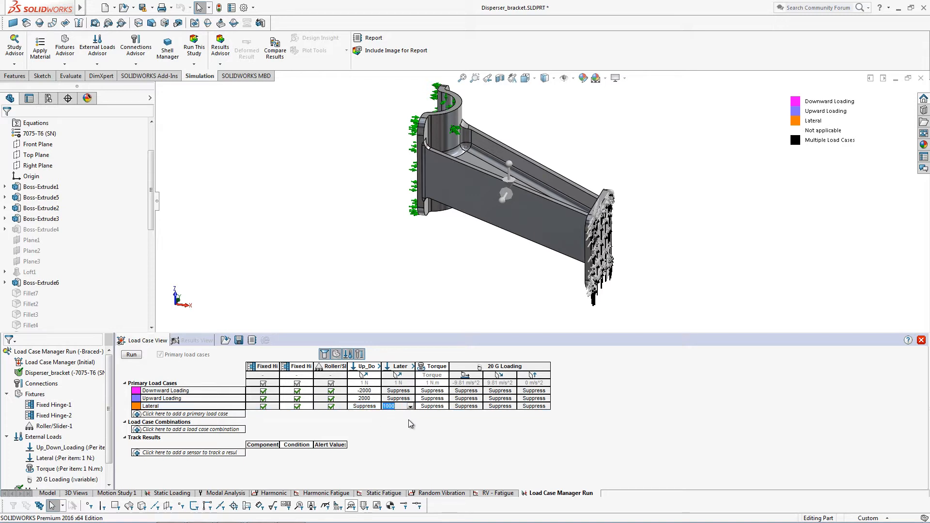
# - Add a primary load case named Torque with its Torque load set to 50 N.m
pyautogui.click(168, 415)
pyautogui.doubleClick(185, 415)
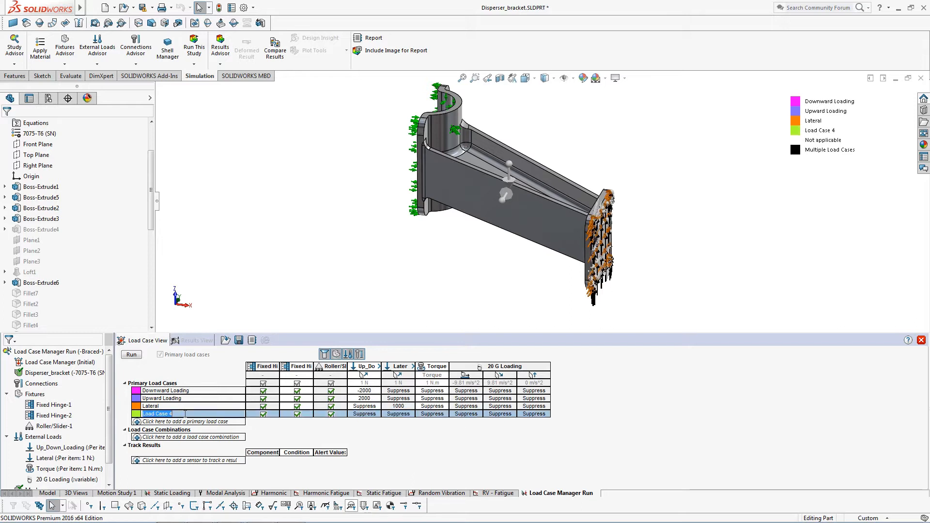
pyautogui.write('Torque')
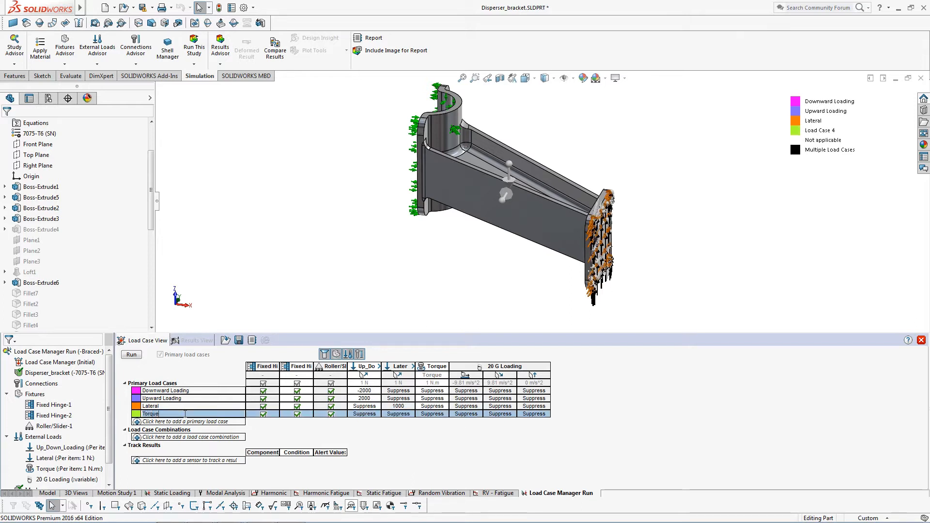
pyautogui.press('Return')
pyautogui.click(438, 414)
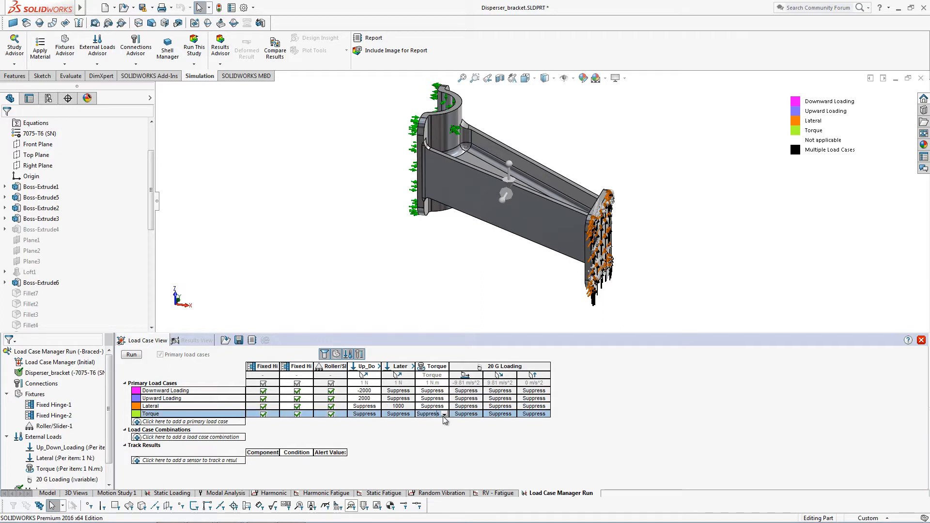
pyautogui.click(445, 414)
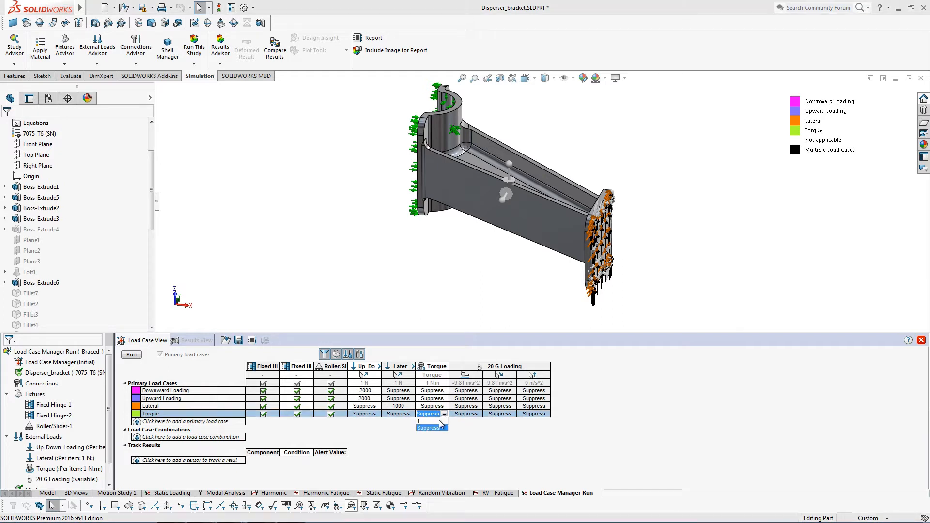
pyautogui.click(440, 422)
pyautogui.write('50')
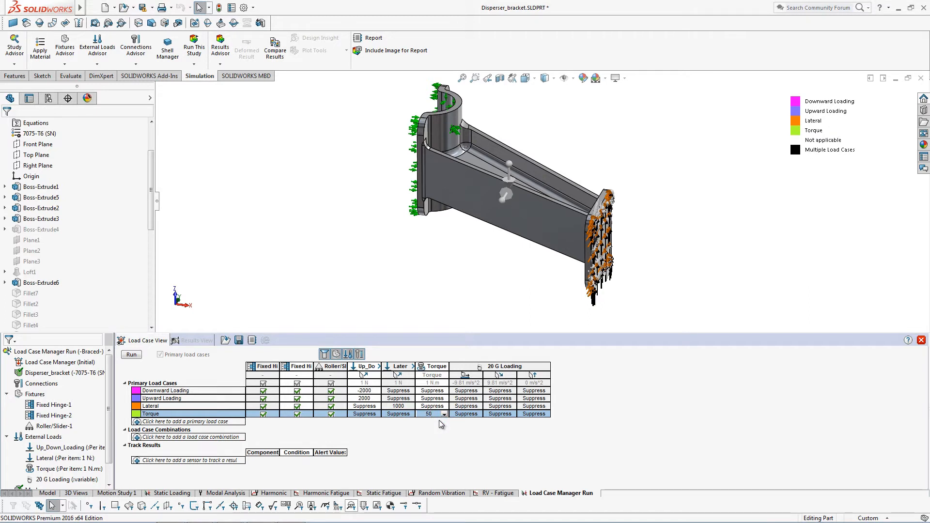
# - Add two more primary load cases, name the first one 20G Vertical and unsuppress its first 20 G Loading component
pyautogui.click(172, 422)
pyautogui.click(154, 430)
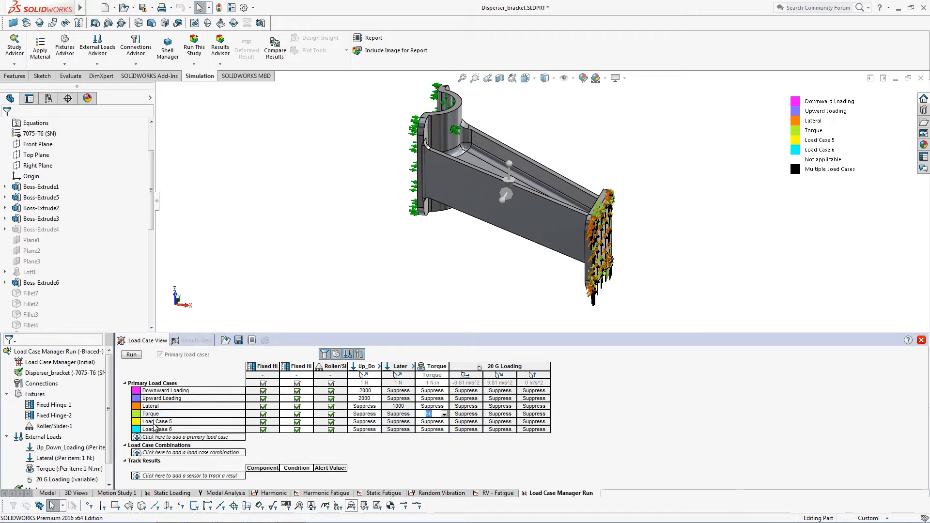
pyautogui.click(155, 422)
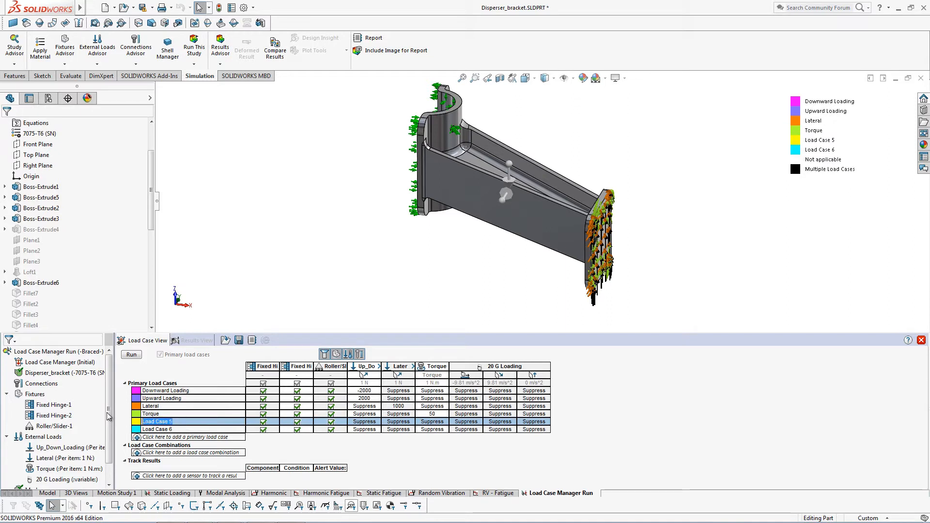
pyautogui.write('20G Vertical')
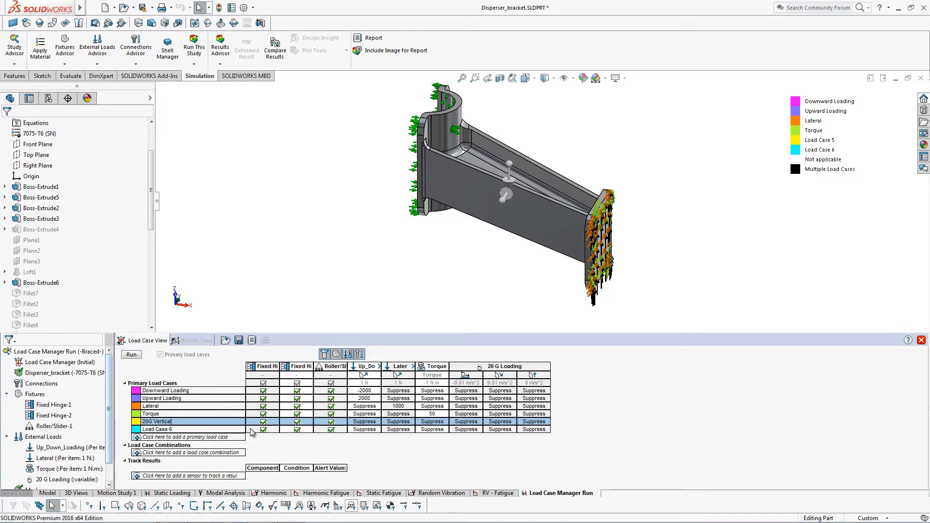
pyautogui.click(466, 421)
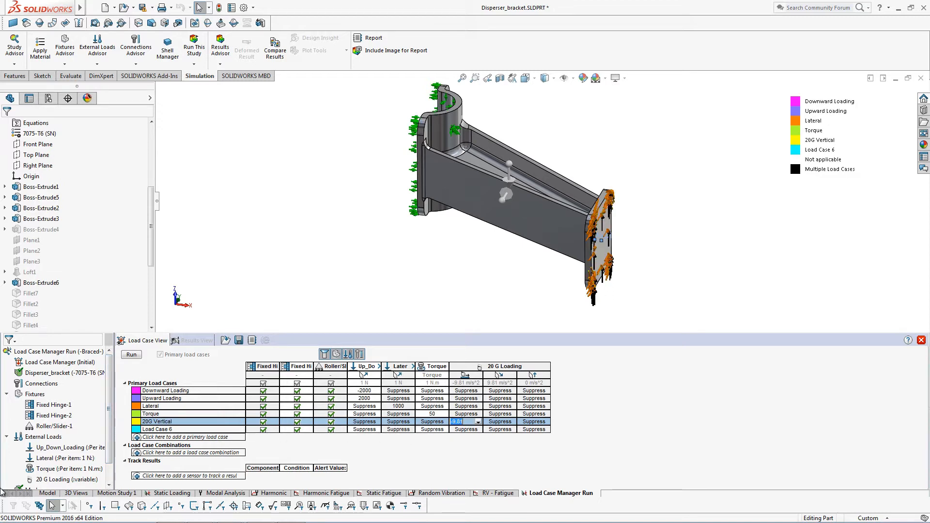
# - Switch to Calculator and multiply 9.81 by 20 to work out the 20 G acceleration
pyautogui.click(7, 517)
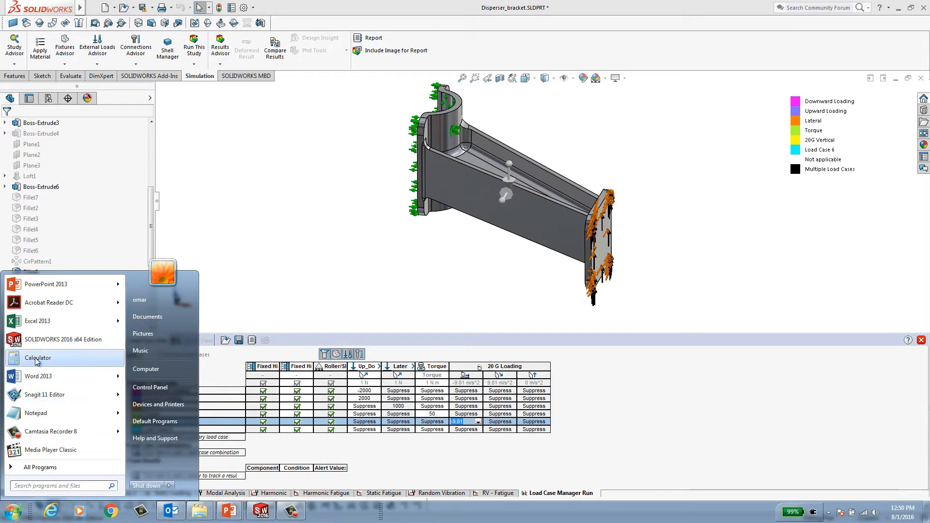
pyautogui.click(44, 413)
pyautogui.write('9.')
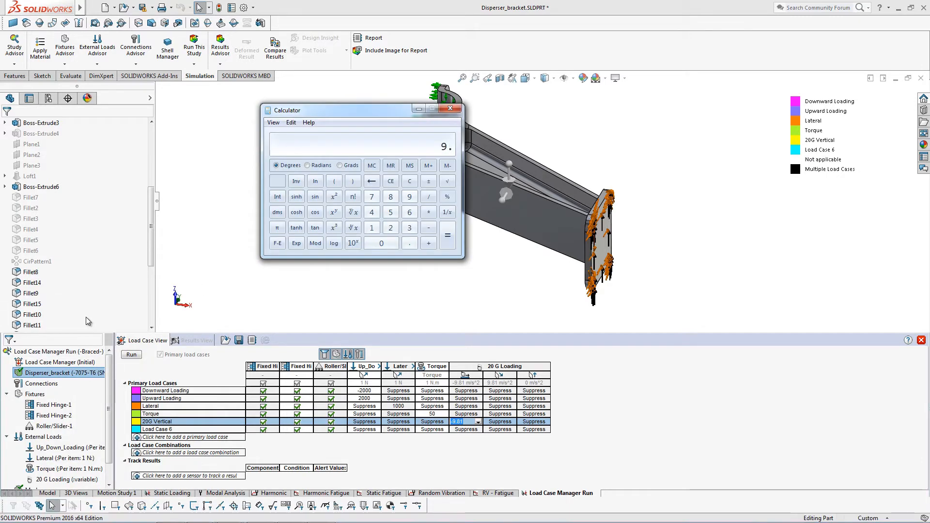
pyautogui.write('81')
pyautogui.write('20')
pyautogui.press('Return')
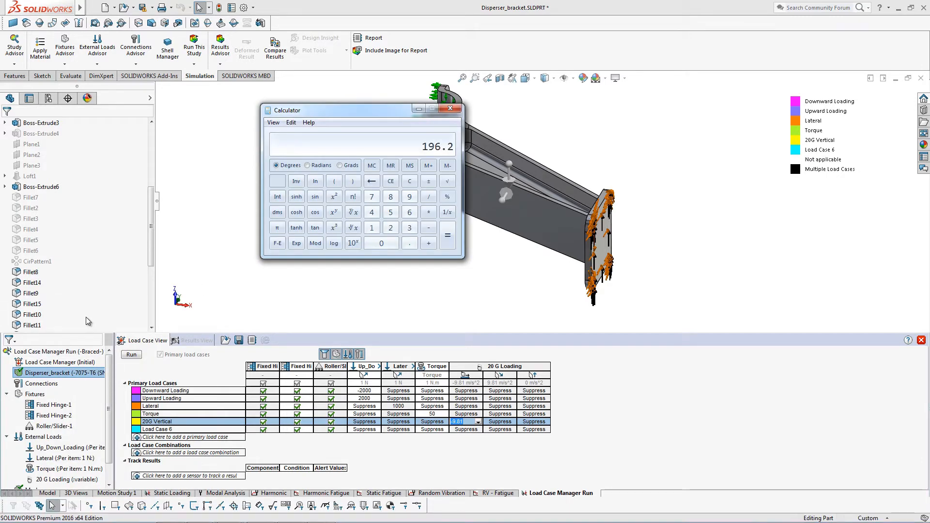
pyautogui.click(450, 108)
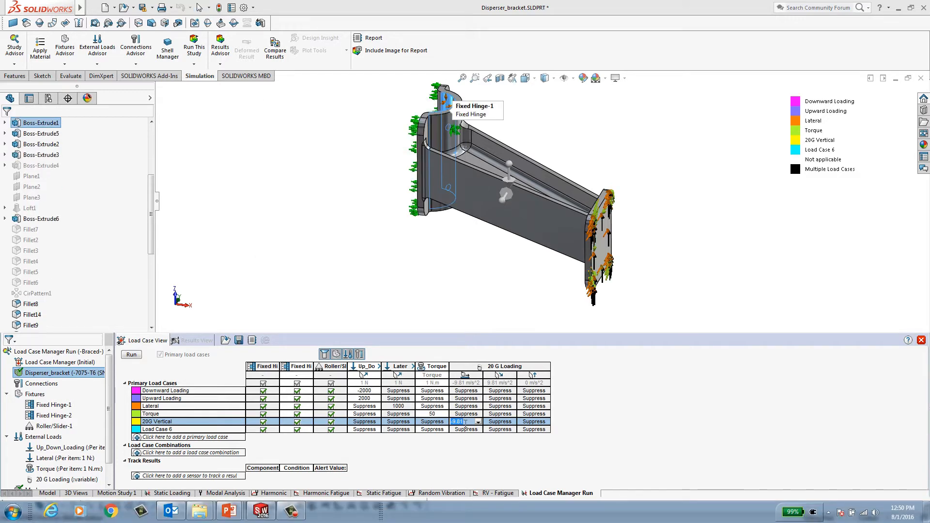
# - Set the first 20 G Loading component of the 20G Vertical case to -196.2 m/s^2
pyautogui.click(466, 422)
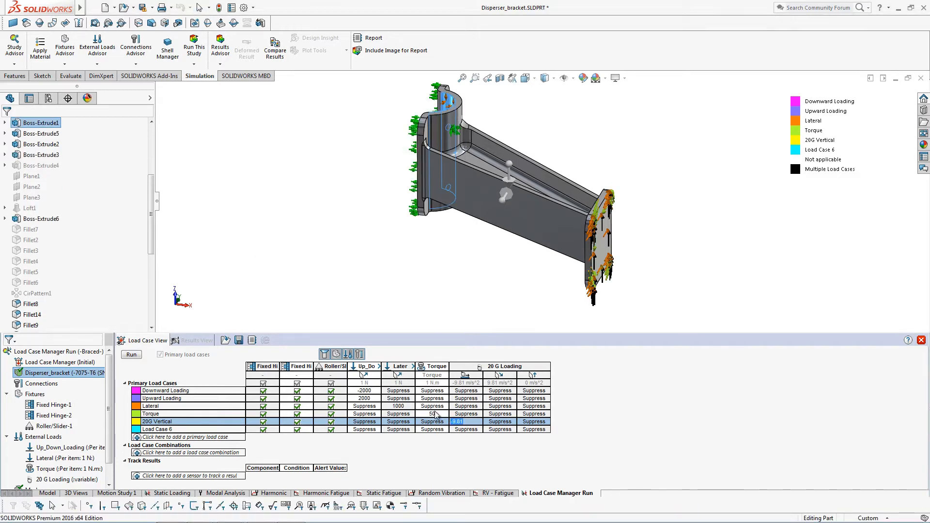
pyautogui.write('-196')
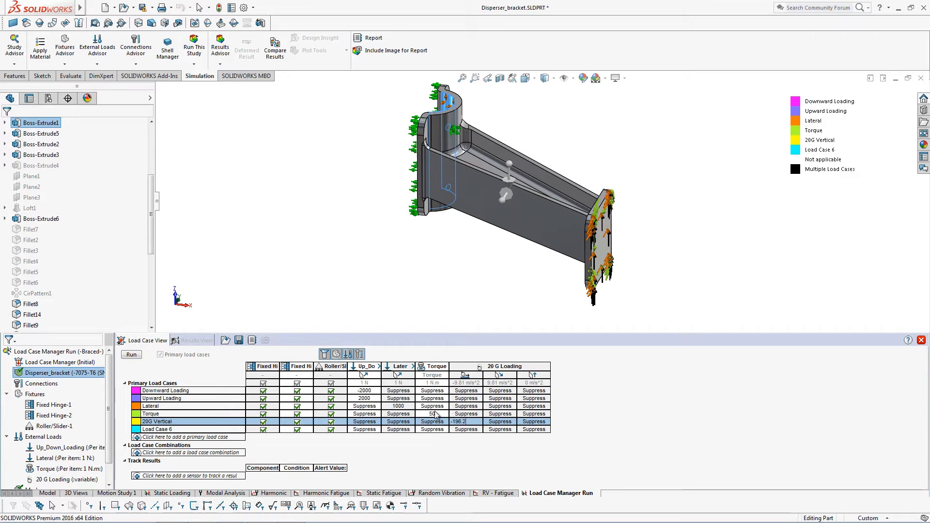
pyautogui.click(448, 441)
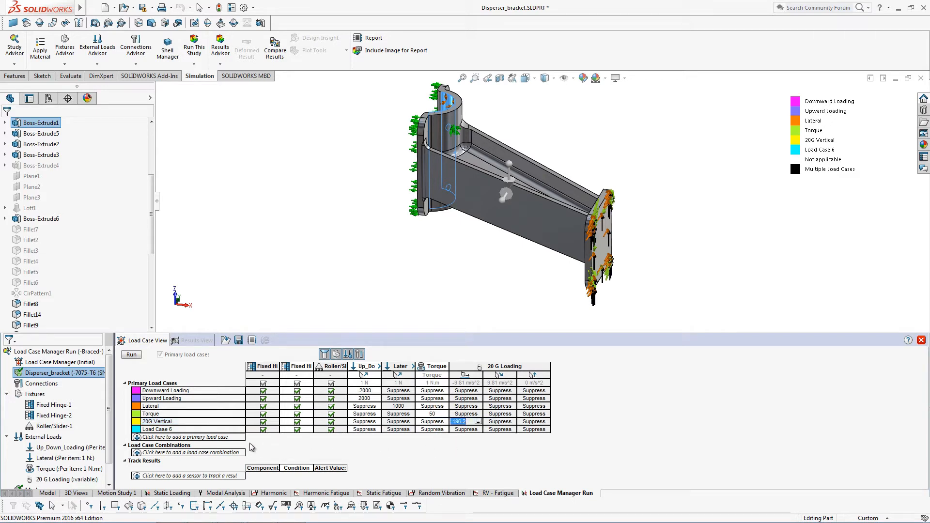
# - Rename Load Case 6 as 20G Side and set its second 20 G Loading component to 196.2 m/s^2
pyautogui.doubleClick(190, 430)
pyautogui.write('20G')
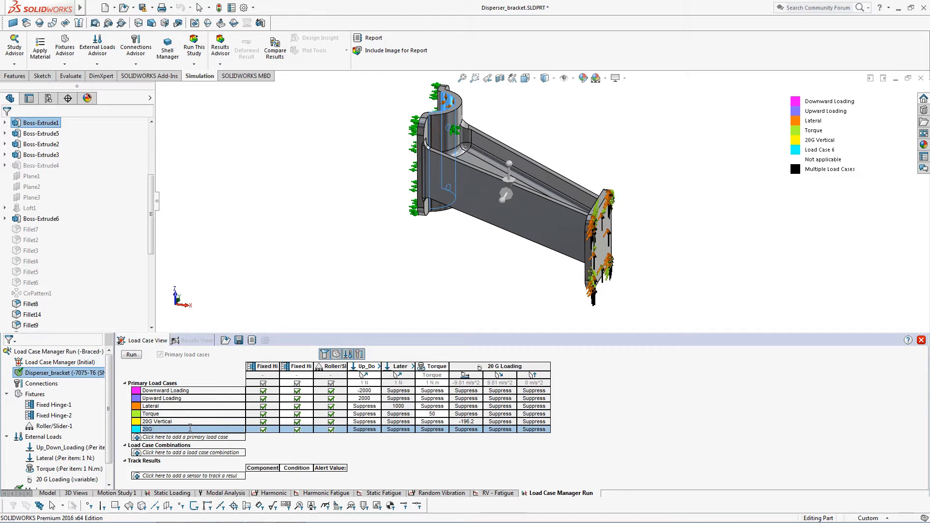
pyautogui.write(' Side')
pyautogui.press('Return')
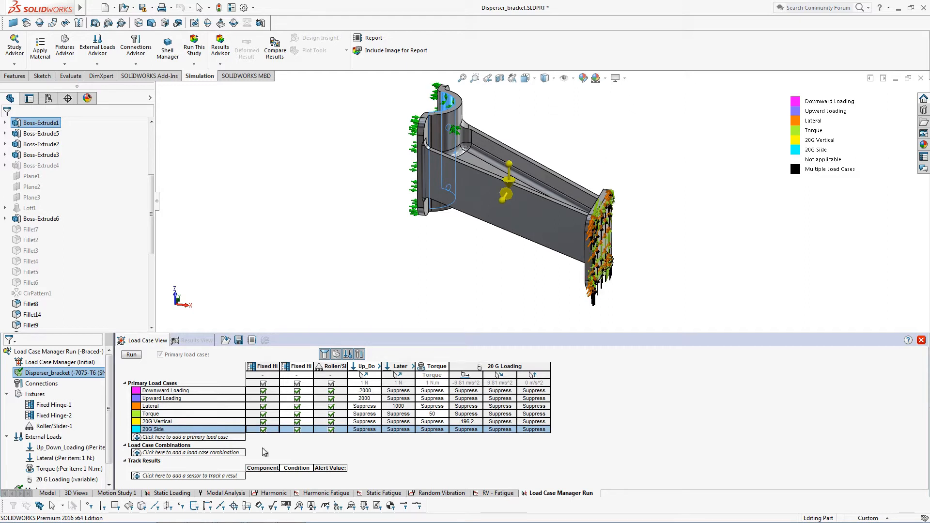
pyautogui.click(504, 430)
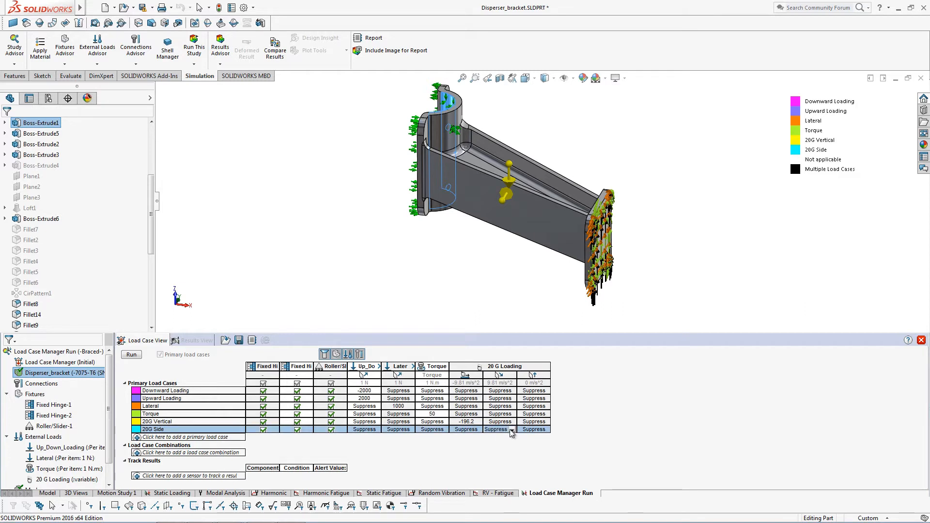
pyautogui.click(511, 430)
pyautogui.click(510, 441)
pyautogui.press('Return')
pyautogui.click(287, 317)
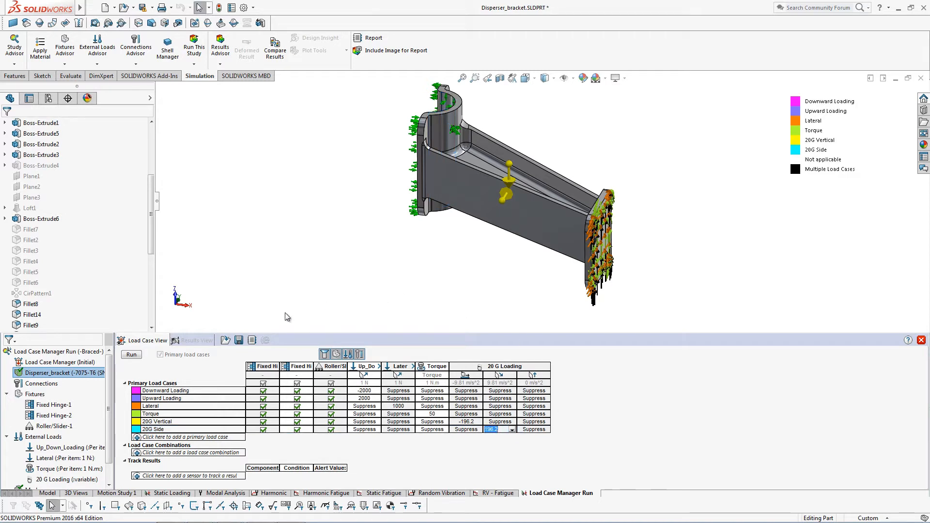
pyautogui.click(716, 456)
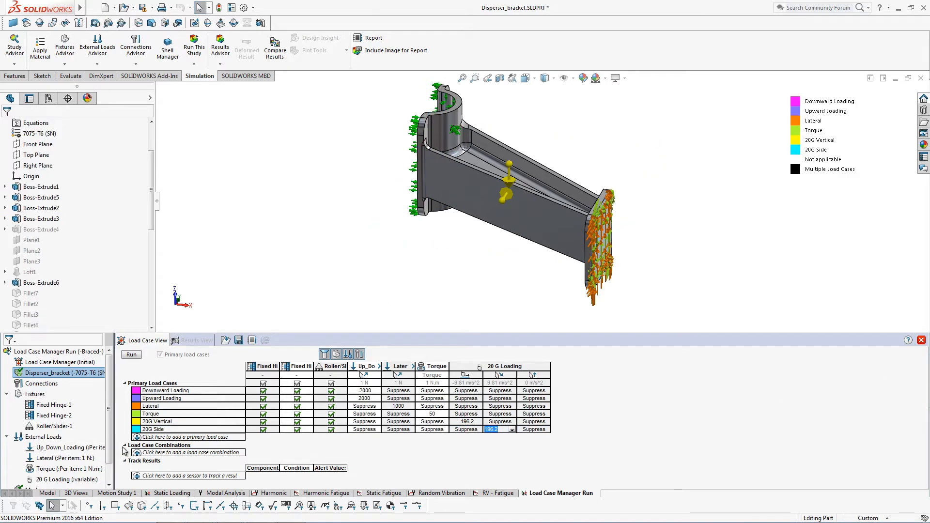
# - Add a load case combination with the equation "Downward Loading" + "Lateral"
pyautogui.click(167, 454)
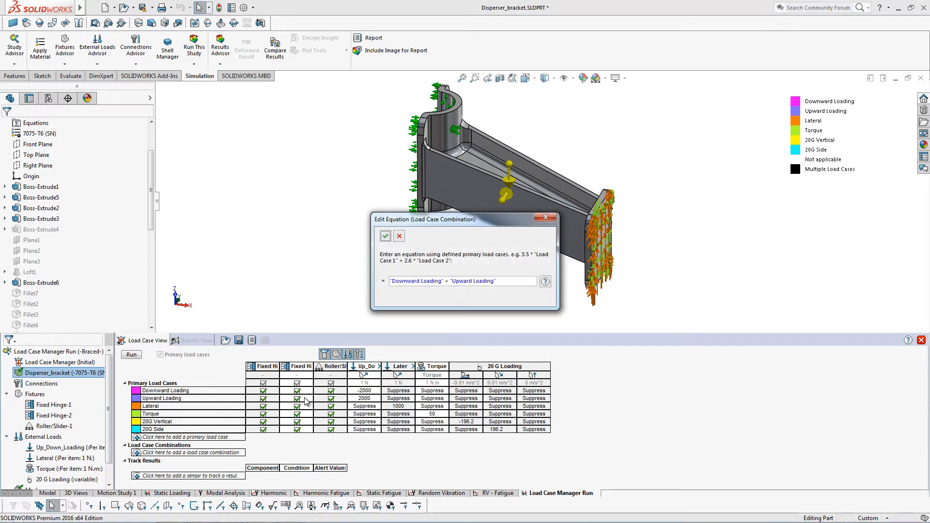
pyautogui.moveTo(514, 281); pyautogui.dragTo(363, 282)
pyautogui.press('BackSpace')
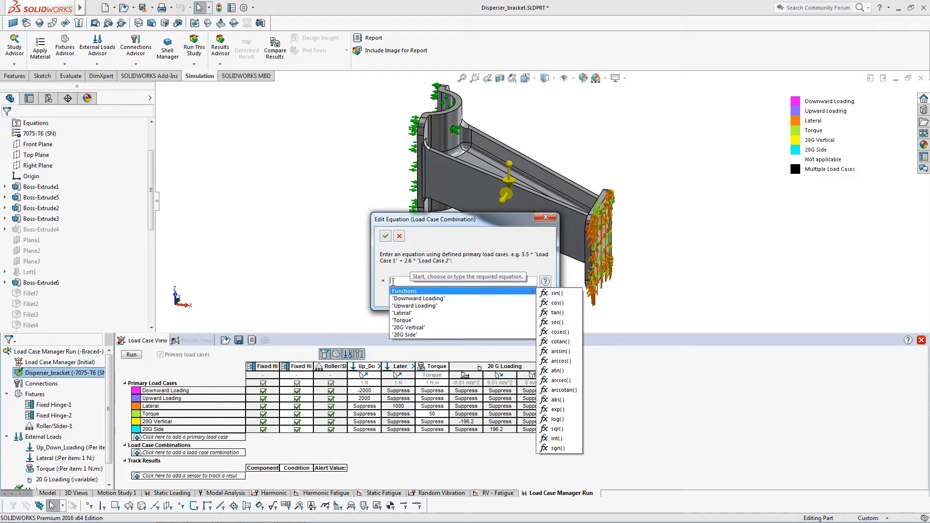
pyautogui.click(406, 298)
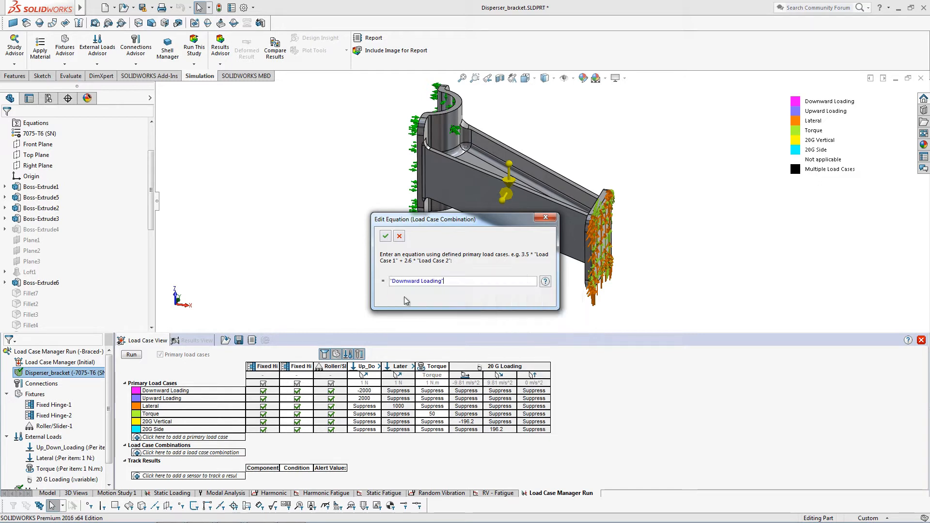
pyautogui.click(442, 281)
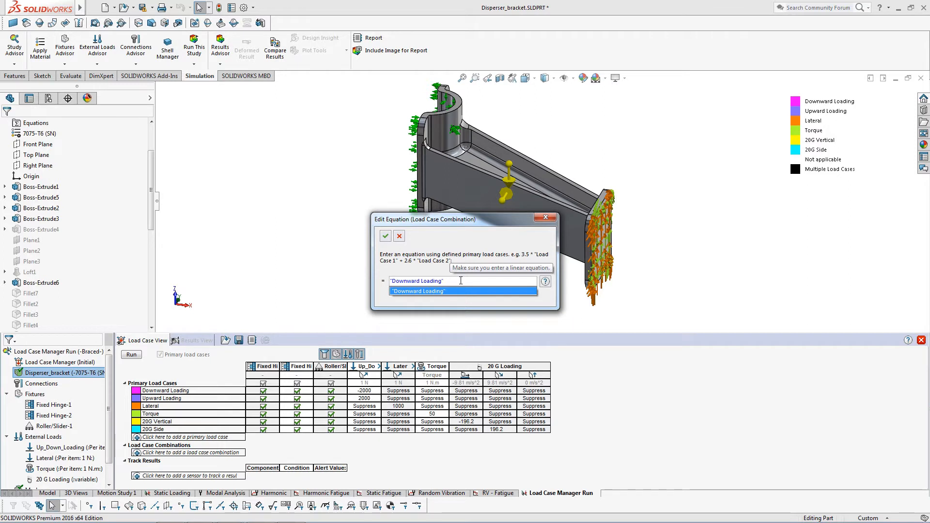
pyautogui.click(461, 281)
pyautogui.write('+')
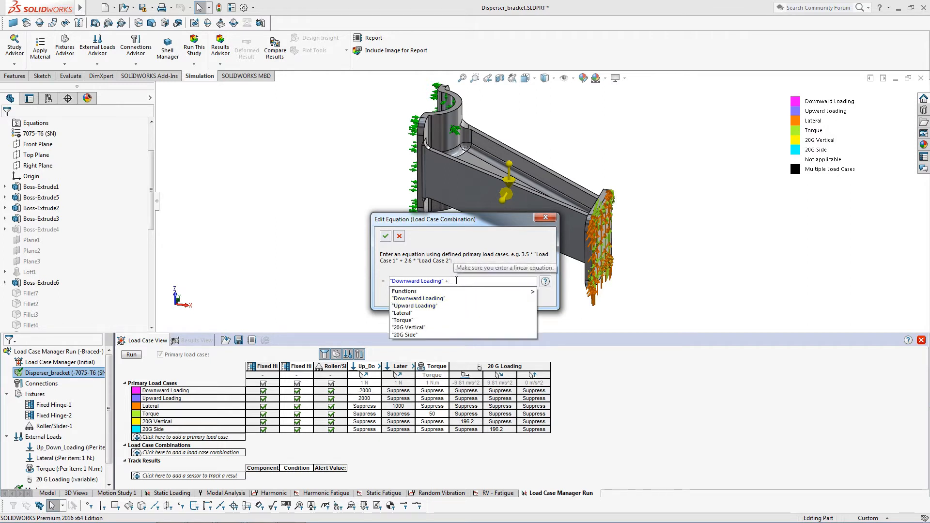
pyautogui.click(435, 313)
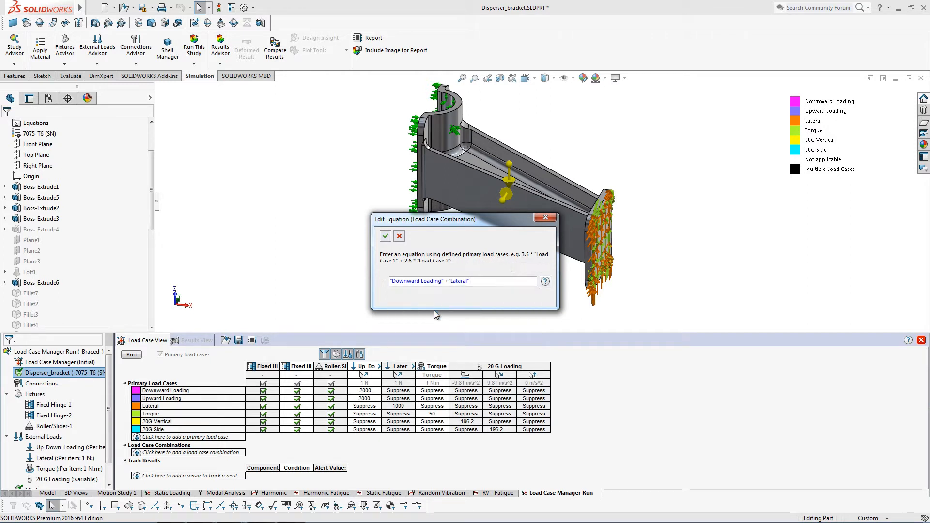
pyautogui.click(385, 236)
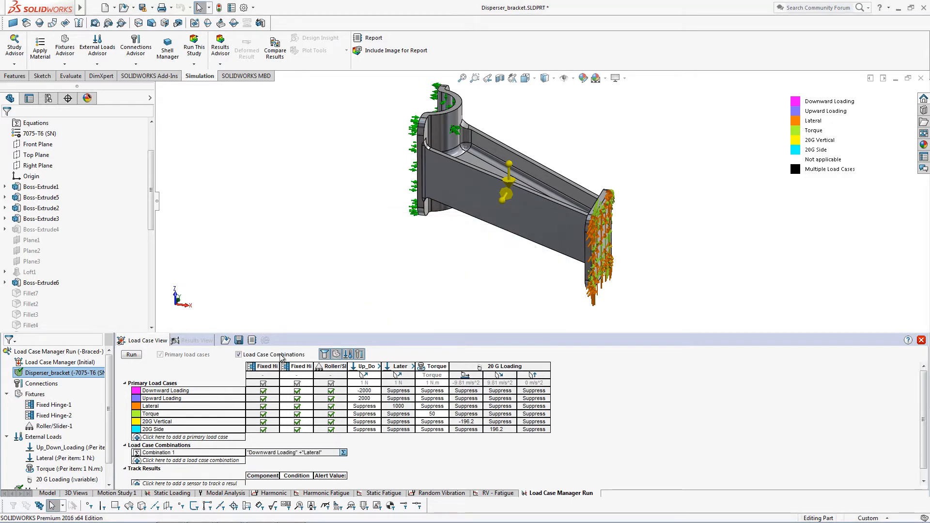
# - Add a second load case combination with the equation "20G Vertical" + "Lateral"
pyautogui.doubleClick(190, 453)
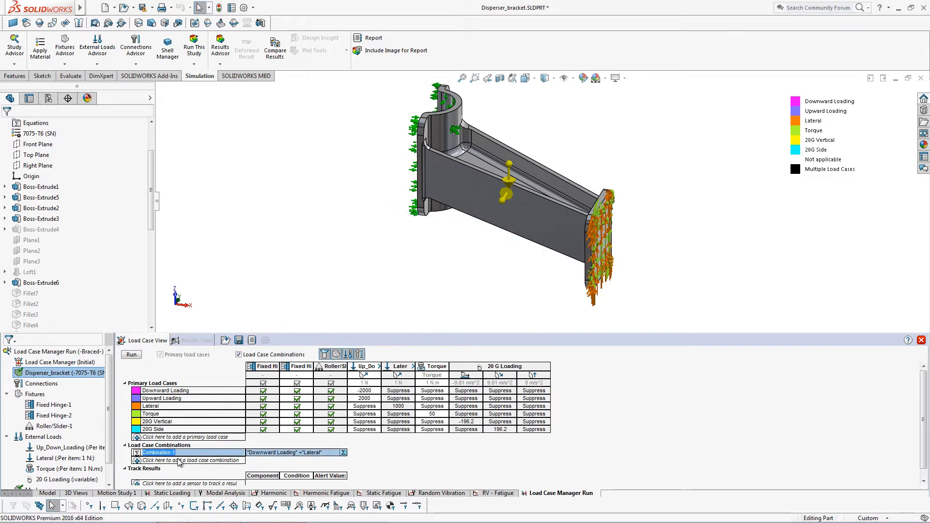
pyautogui.click(180, 460)
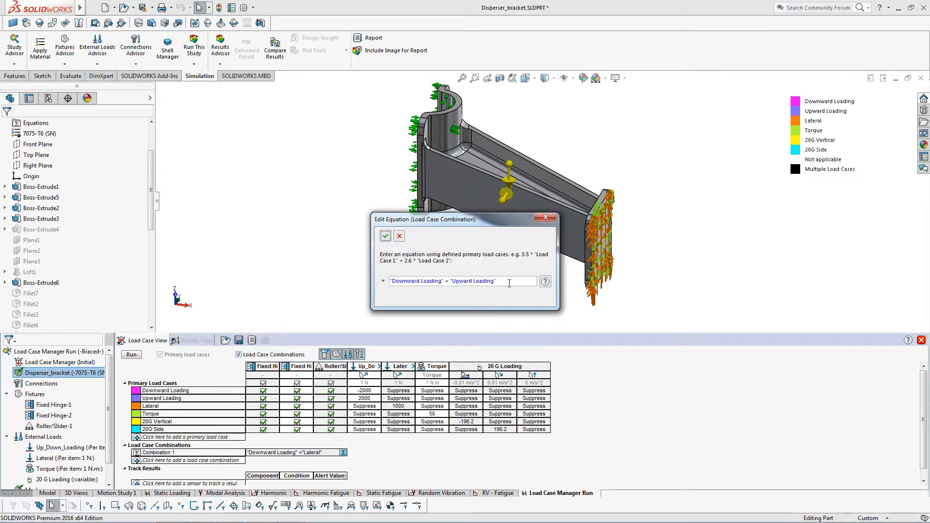
pyautogui.hotkey('ctrl', 'a')
pyautogui.press('BackSpace')
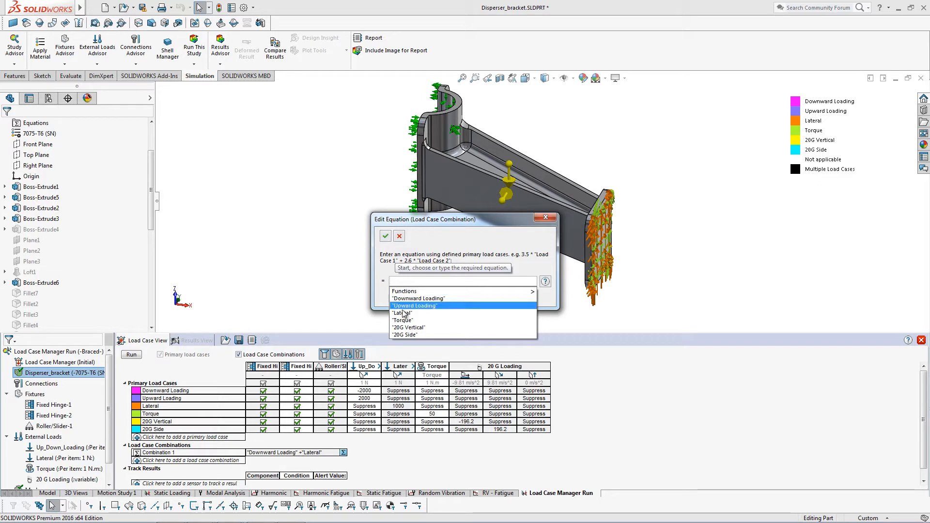
pyautogui.click(411, 327)
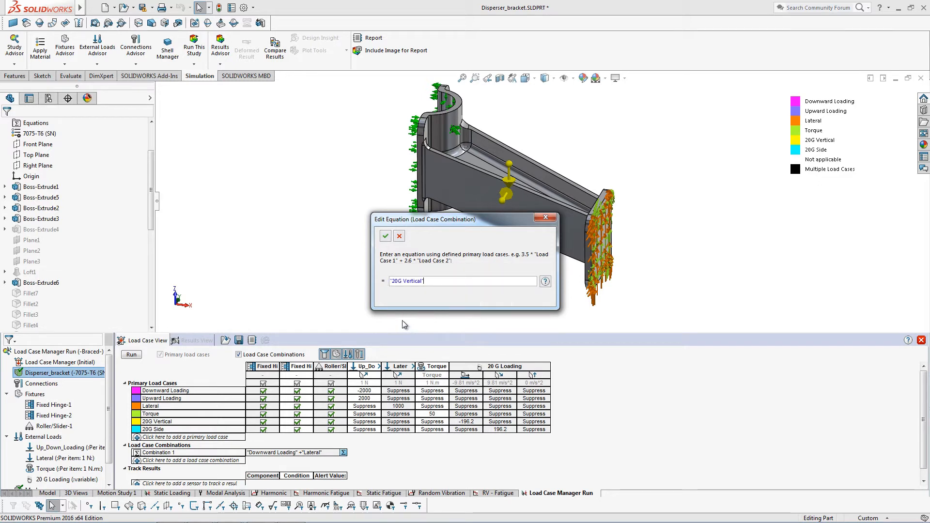
pyautogui.write('+')
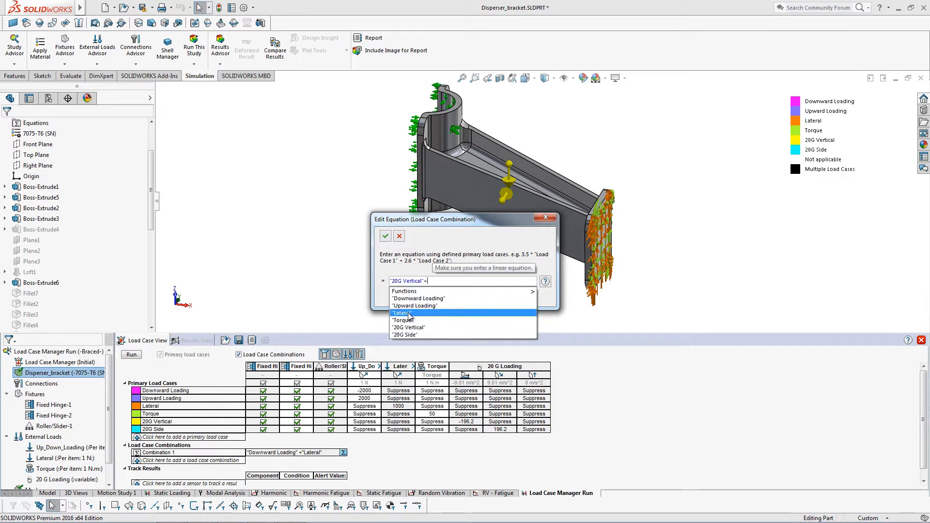
pyautogui.click(408, 318)
pyautogui.click(385, 236)
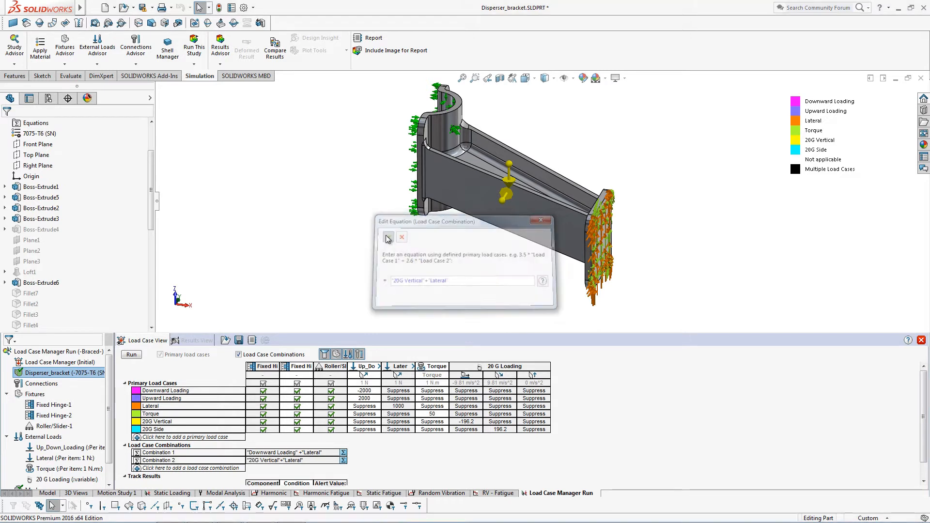
# - Add a third load case combination with the equation "20G Side" + "Downward Loading"
pyautogui.click(178, 468)
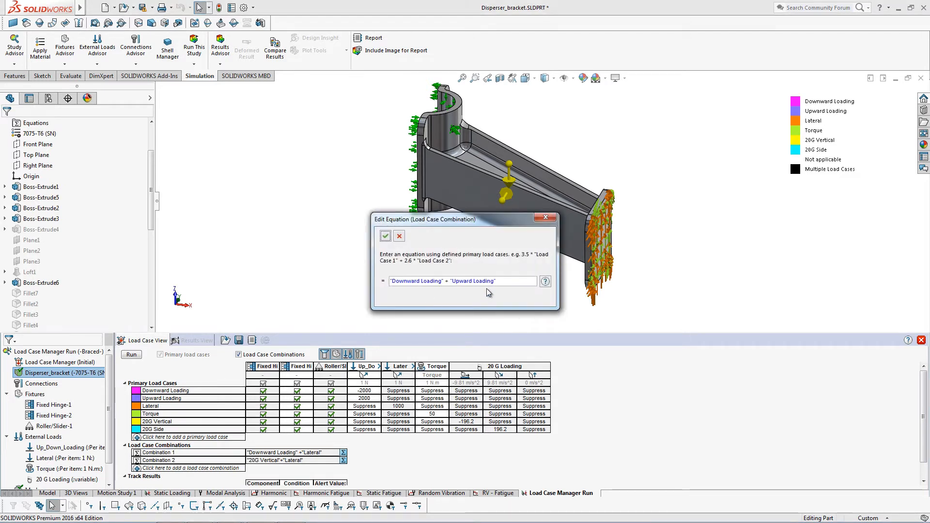
pyautogui.click(477, 282)
pyautogui.hotkey('ctrl', 'a')
pyautogui.press('BackSpace')
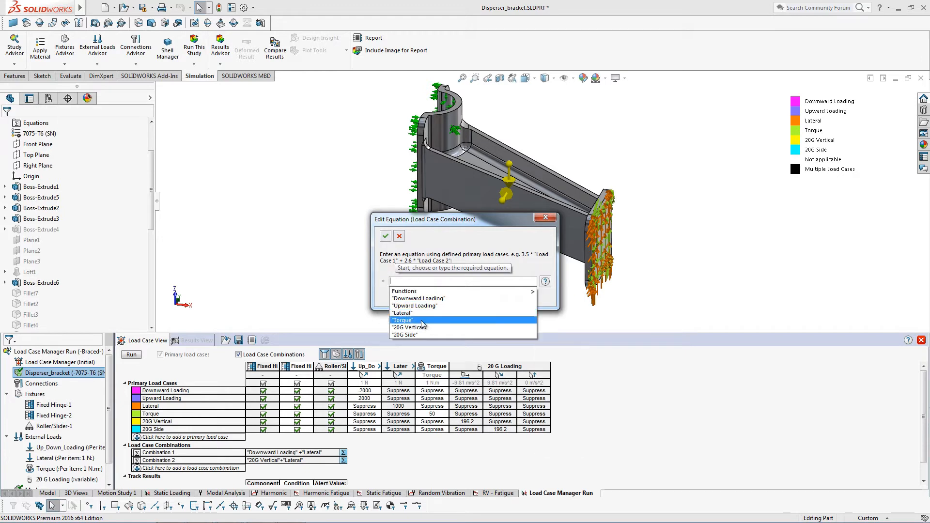
pyautogui.click(421, 334)
pyautogui.write('+')
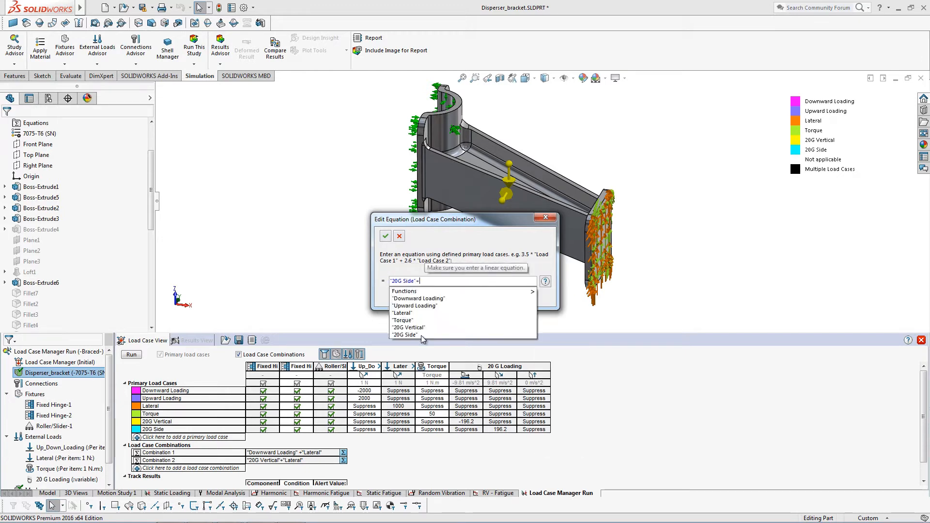
pyautogui.click(414, 299)
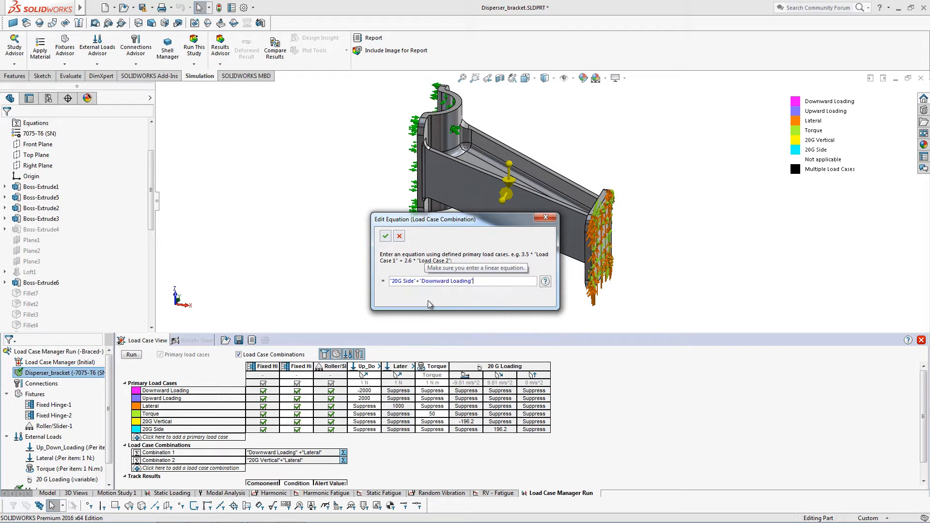
pyautogui.click(385, 236)
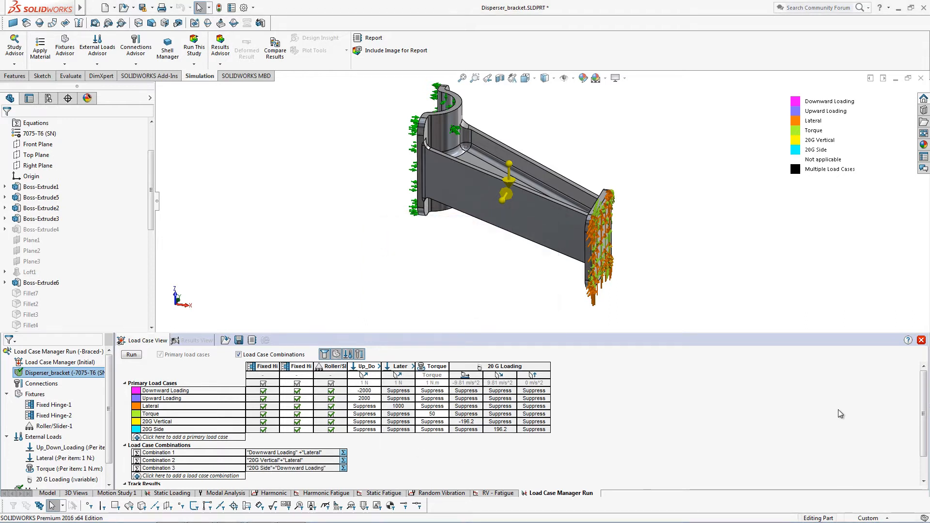
# - Add the Displacement1 and Stress2 sensors to the tracked results of the load case study
pyautogui.scroll(-1, 921, 458)
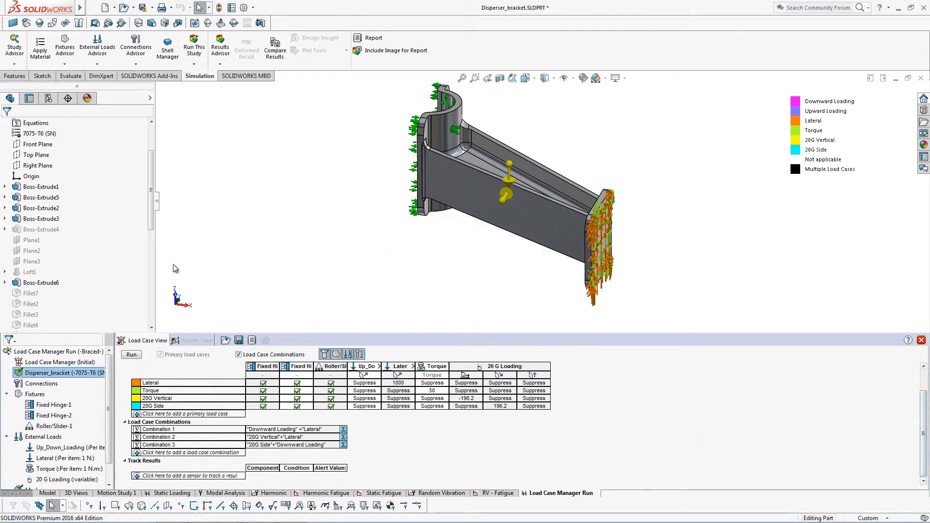
pyautogui.moveTo(154, 160); pyautogui.dragTo(154, 136)
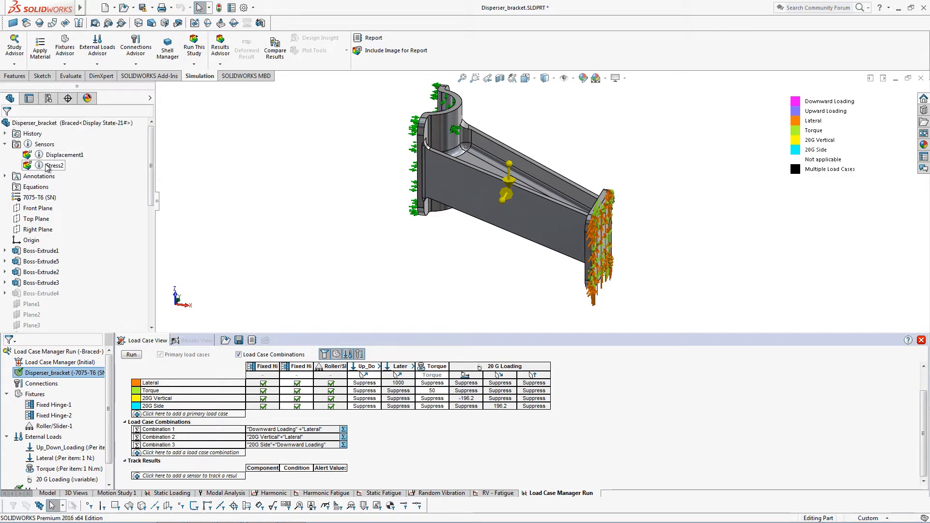
pyautogui.moveTo(43, 160)
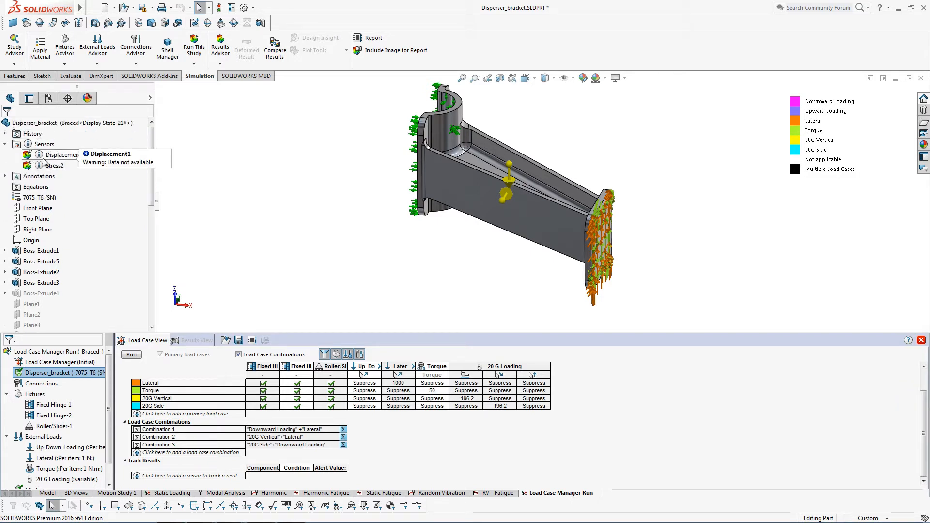
pyautogui.click(176, 478)
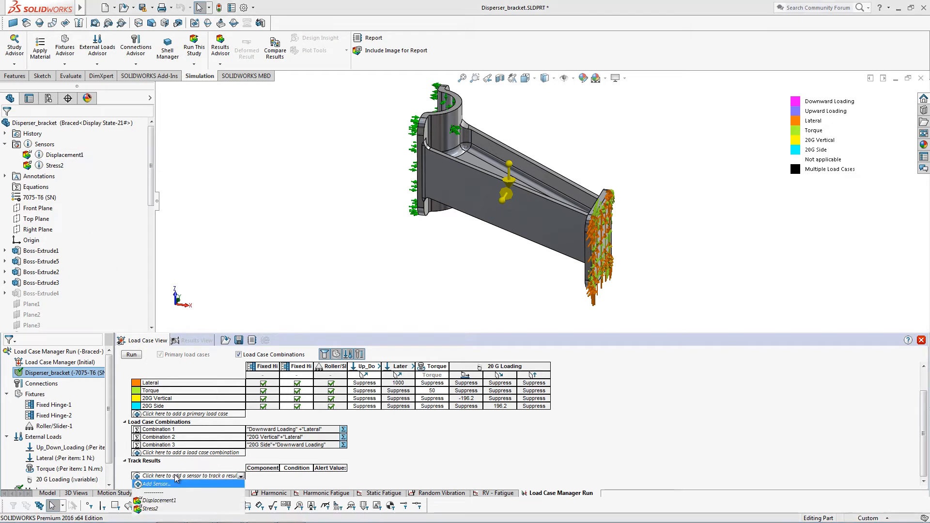
pyautogui.click(158, 499)
pyautogui.click(165, 478)
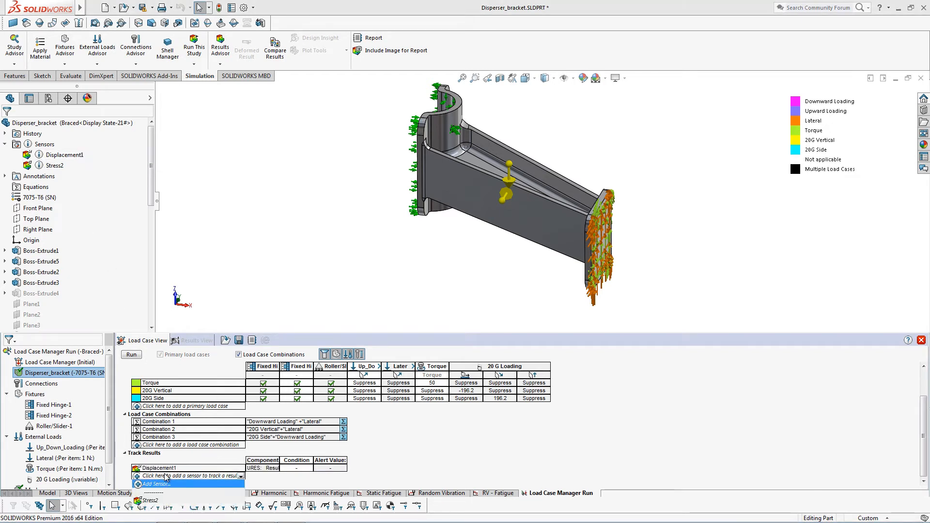
pyautogui.click(161, 500)
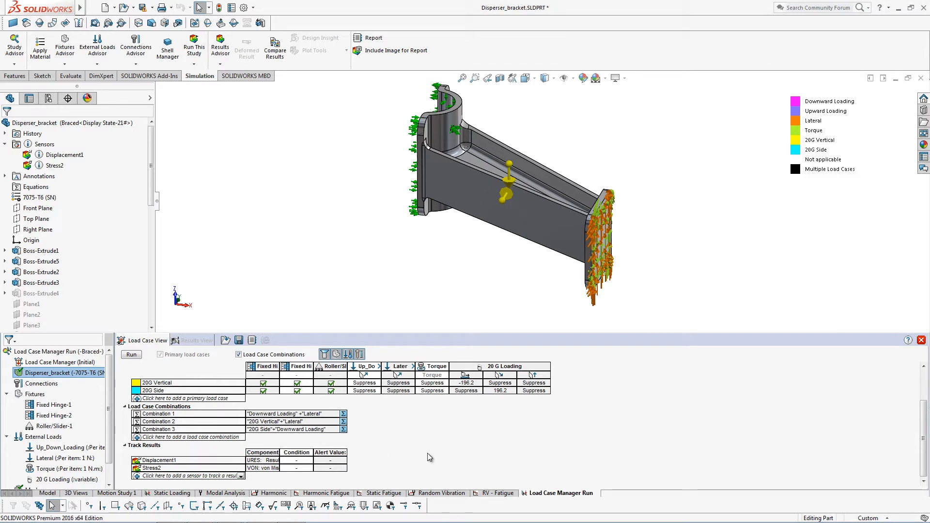
# - Run all load cases and combinations, enlarge the results area and transpose the results table so each load case is a column
pyautogui.click(133, 356)
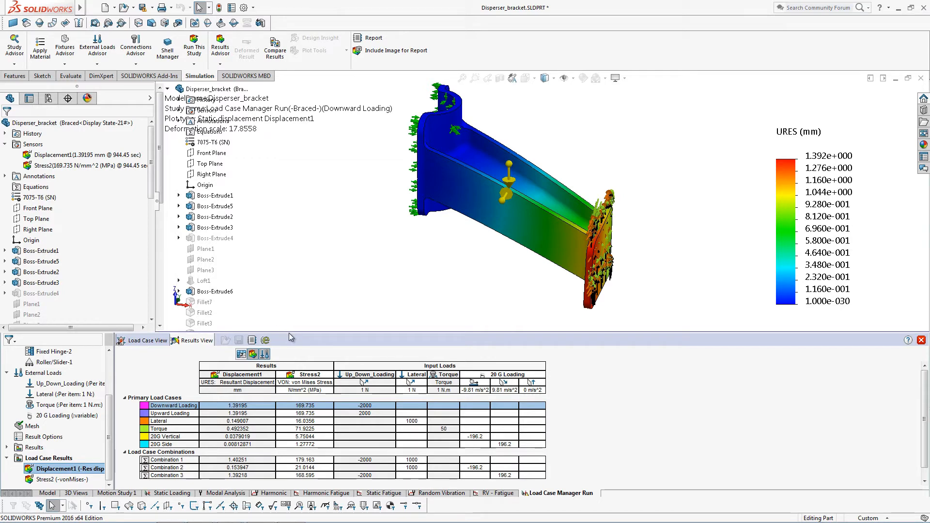
pyautogui.moveTo(292, 338); pyautogui.dragTo(297, 296)
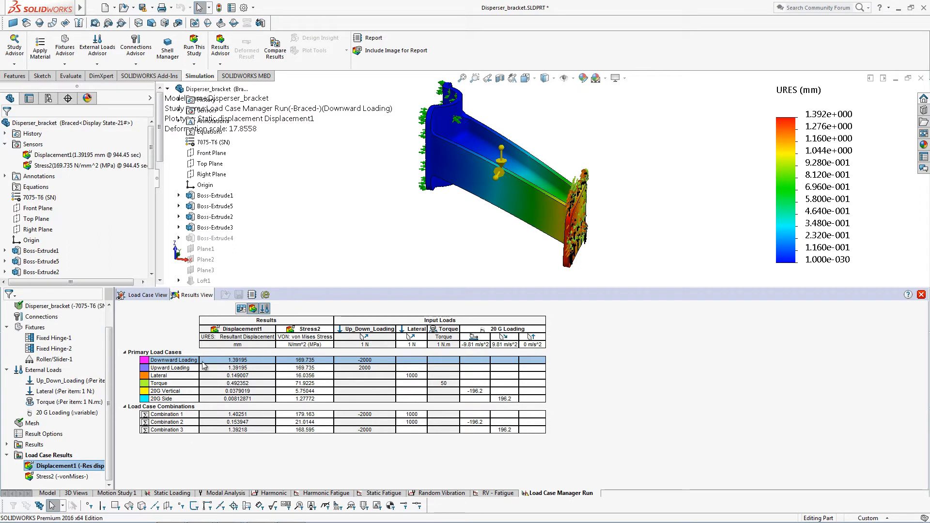
pyautogui.click(227, 330)
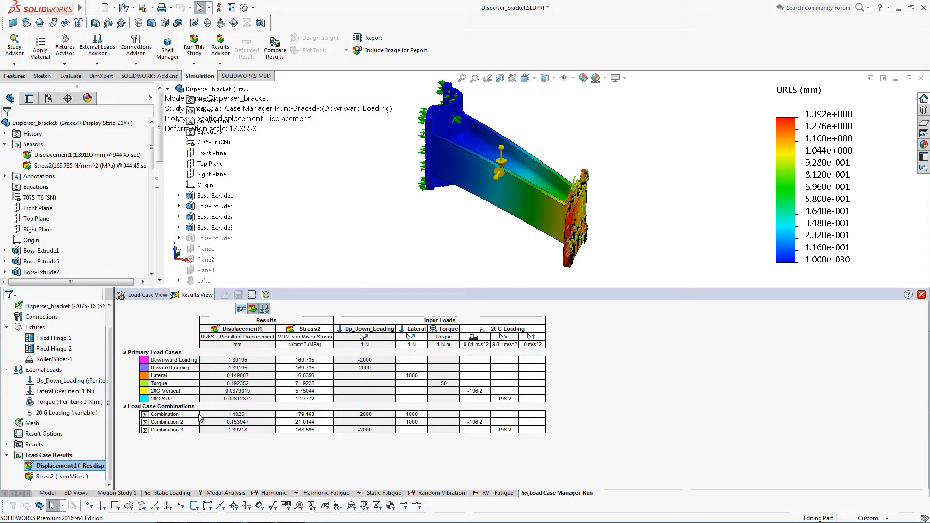
pyautogui.click(243, 309)
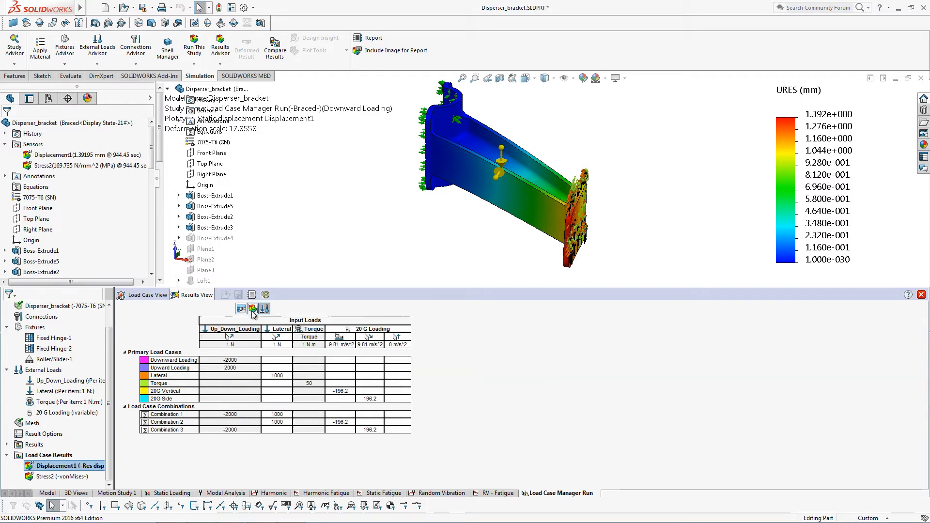
pyautogui.click(244, 310)
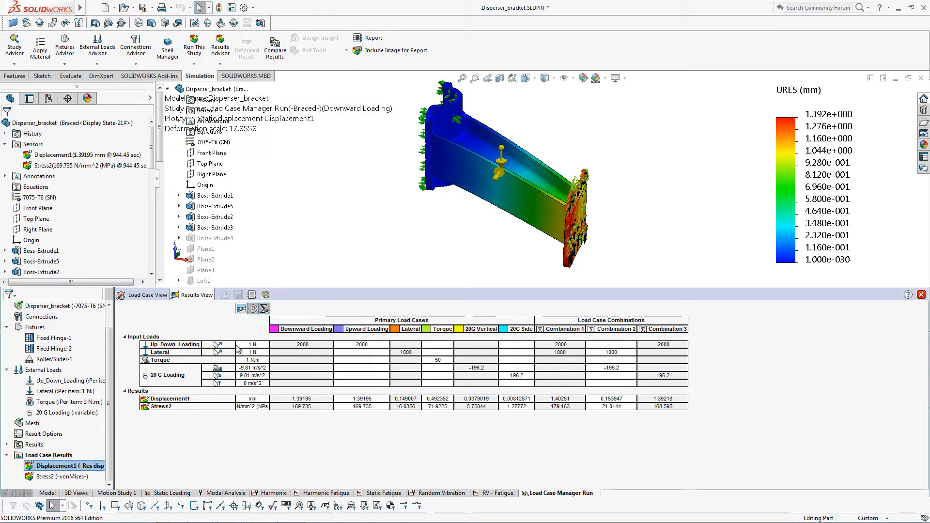
# - View the displacement plots of the Torque, 20G Vertical and 20G Side load cases and of Combinations 1 to 3
pyautogui.click(442, 328)
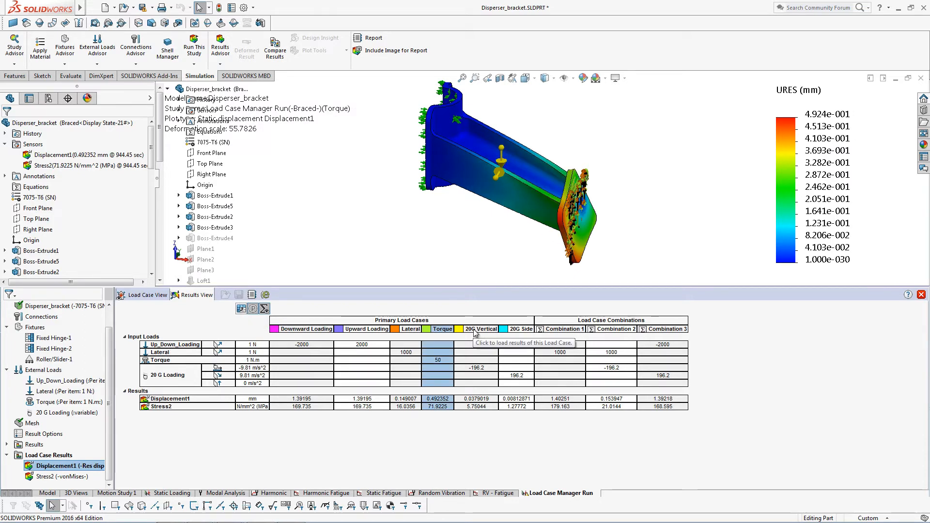
pyautogui.click(475, 331)
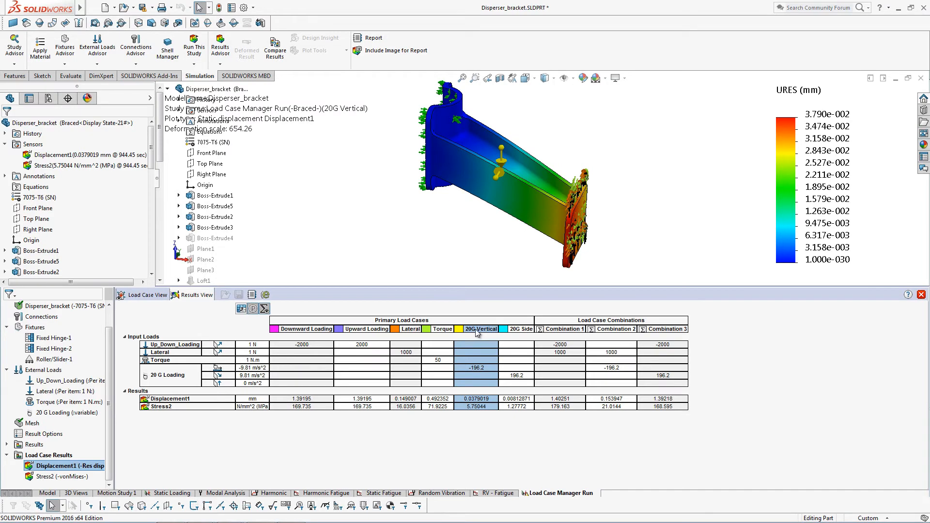
pyautogui.click(513, 333)
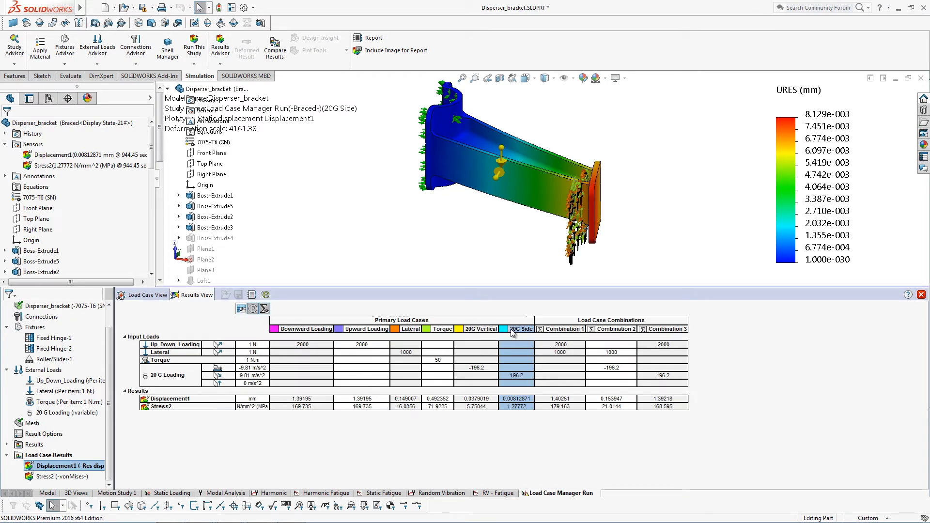
pyautogui.click(549, 329)
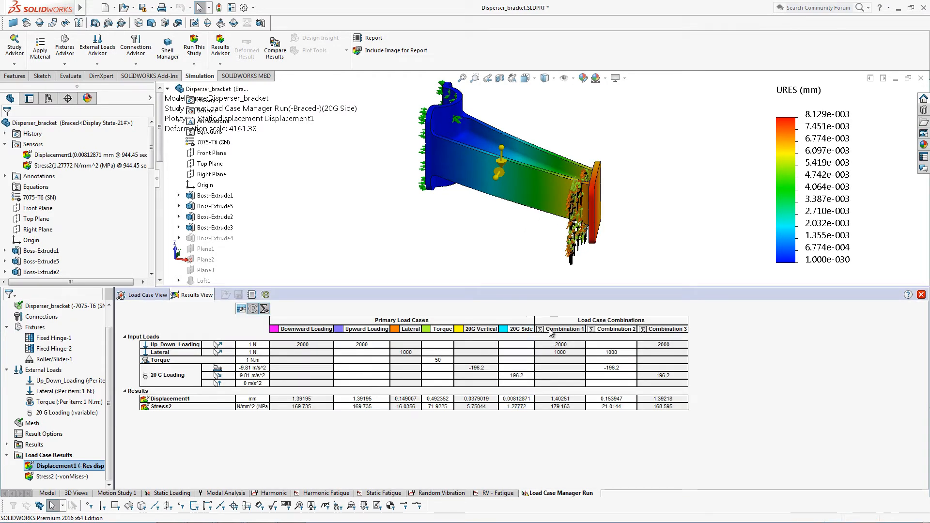
pyautogui.click(615, 330)
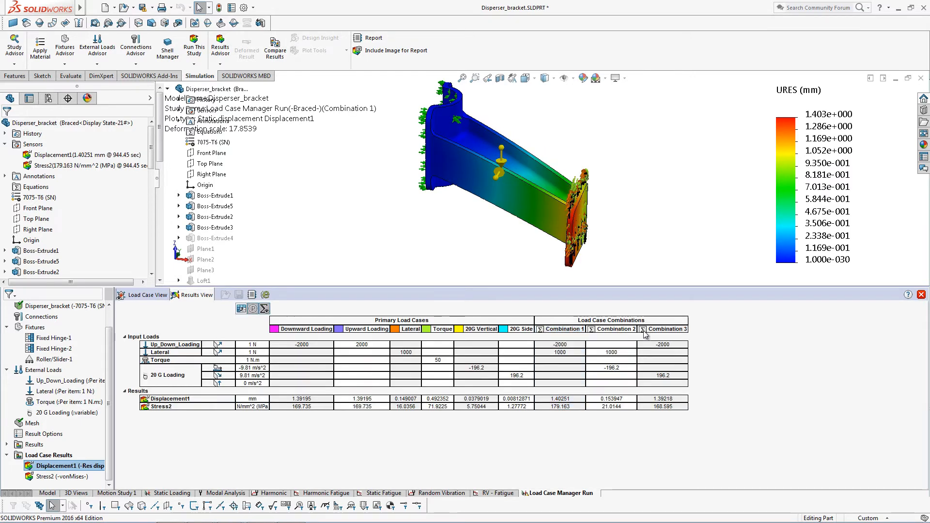
pyautogui.click(669, 330)
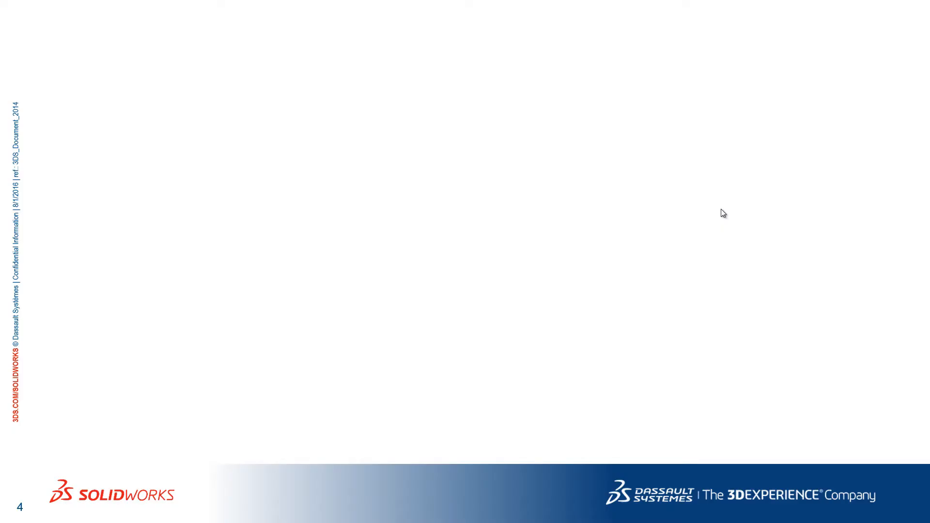
pyautogui.click(721, 208)
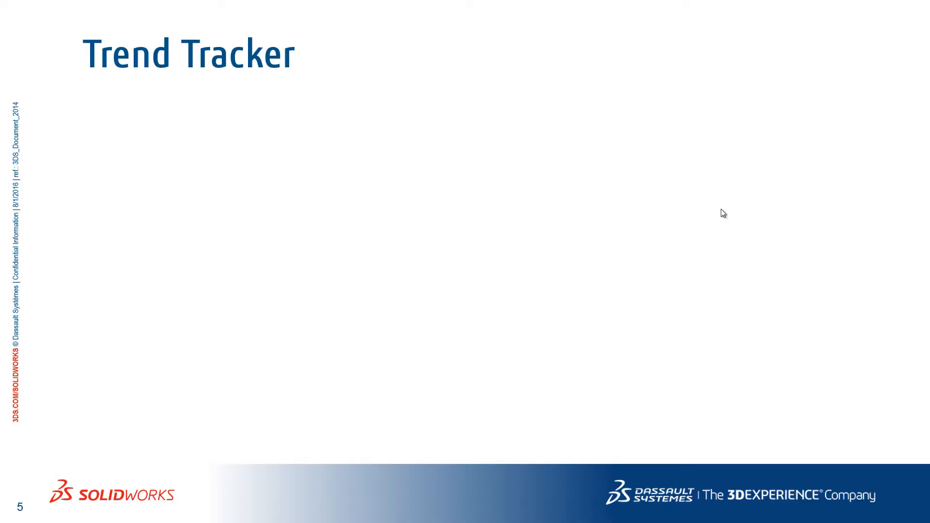
pyautogui.click(720, 210)
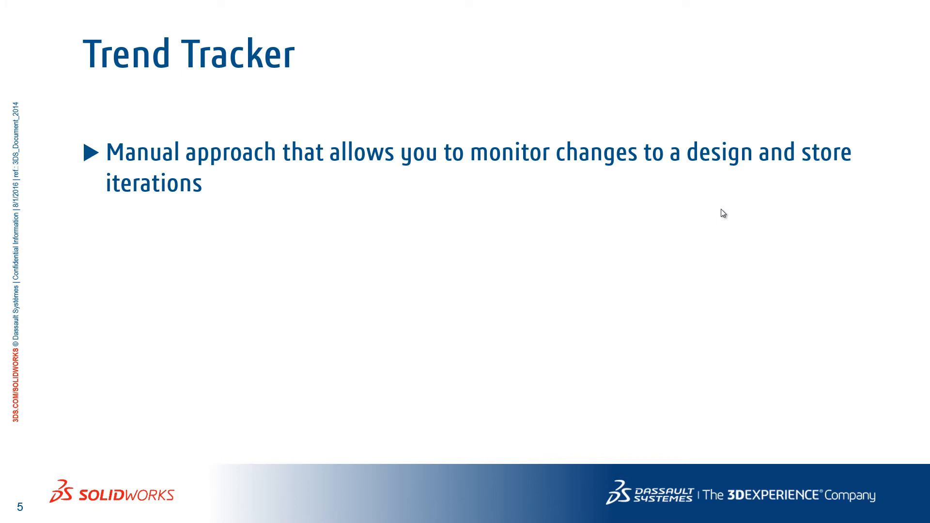
pyautogui.click(721, 209)
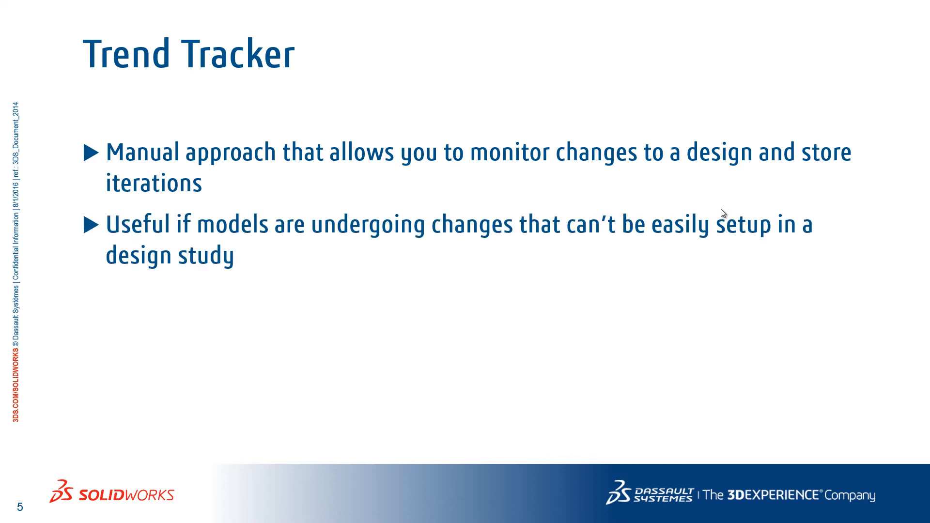
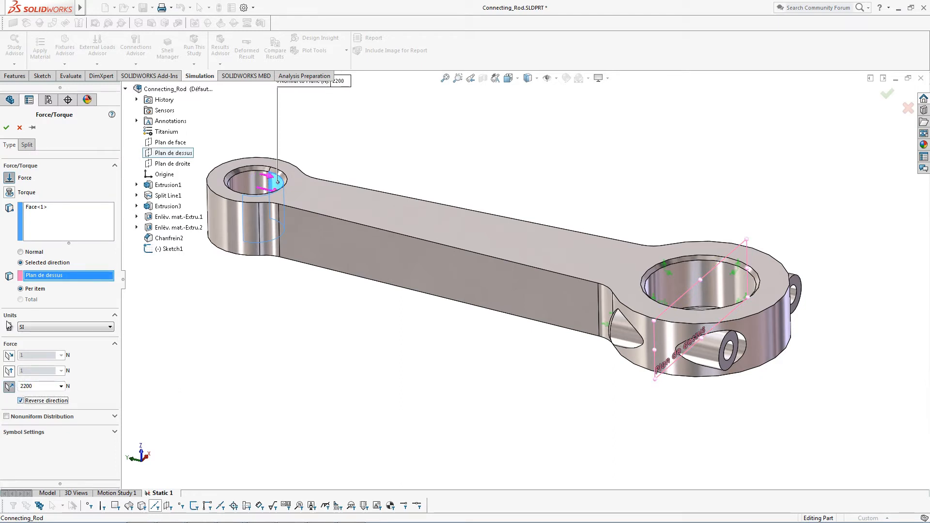
# - Confirm the reversed 2200 N force on the connecting rod's small-bore face, with Plan de dessus as its direction reference
pyautogui.click(6, 128)
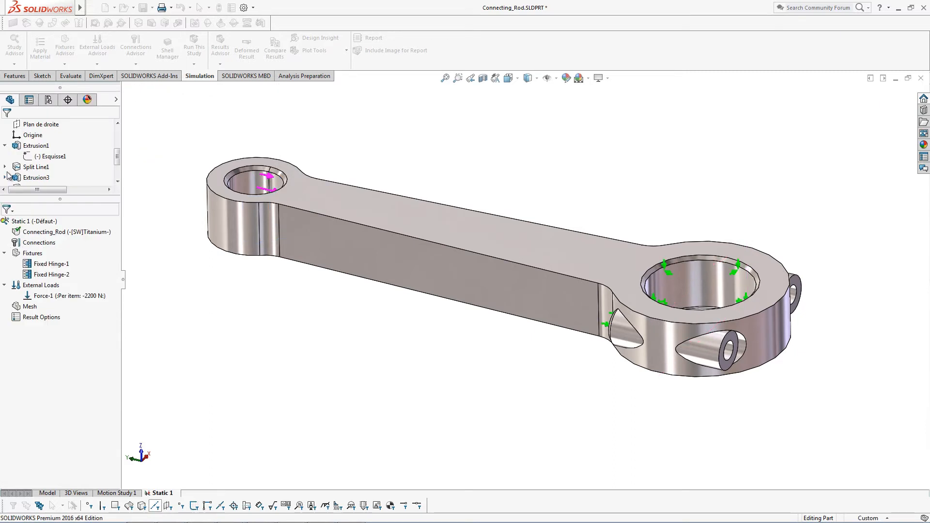
# - Mesh the connecting rod with a standard mesh of 2.5 mm global element size, and run the static study
pyautogui.rightClick(29, 307)
pyautogui.click(64, 133)
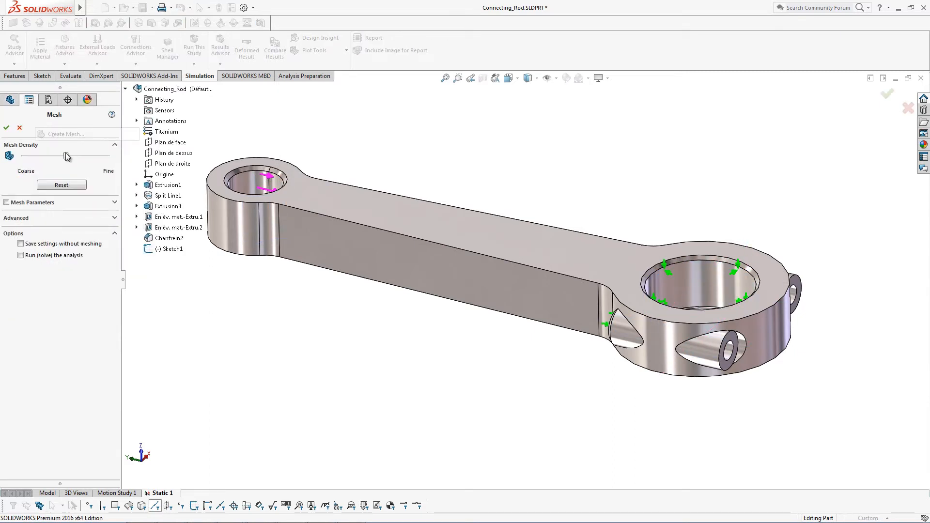
pyautogui.click(39, 203)
pyautogui.doubleClick(50, 262)
pyautogui.write('2')
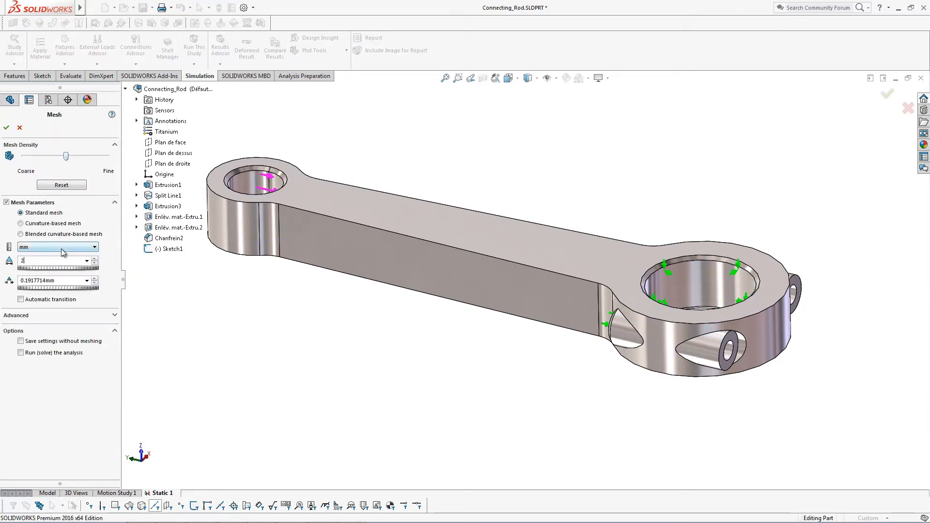
pyautogui.write('.5')
pyautogui.press('Return')
pyautogui.click(6, 128)
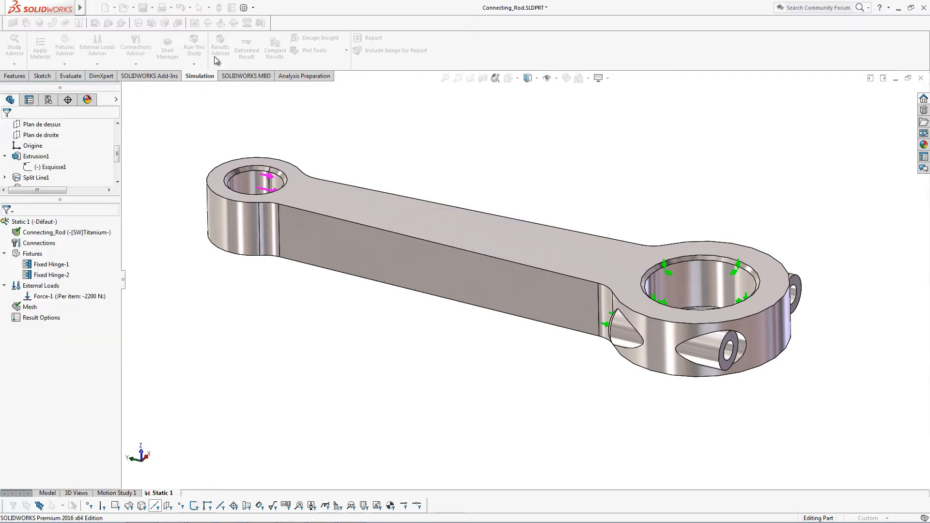
pyautogui.click(200, 48)
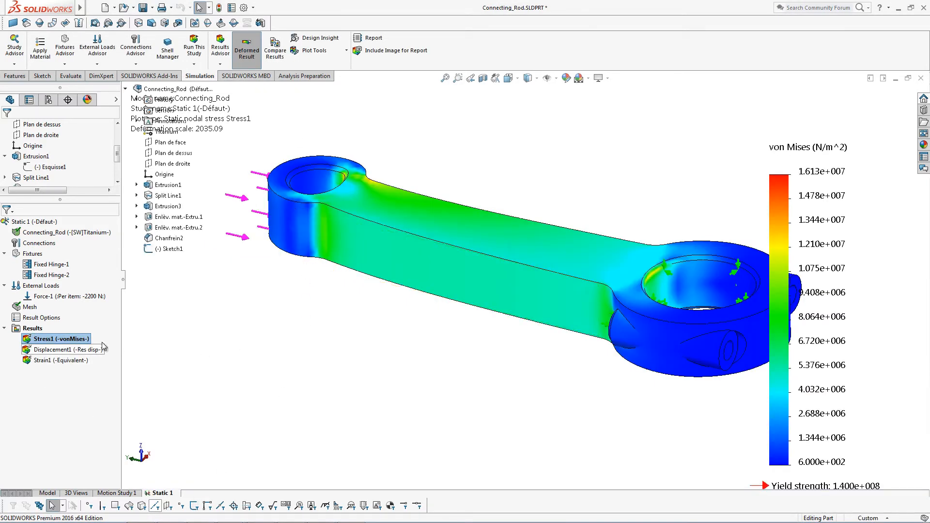
# - Display the Displacement1 plot and define a factor of safety plot for all bodies with the Automatic criterion
pyautogui.doubleClick(33, 351)
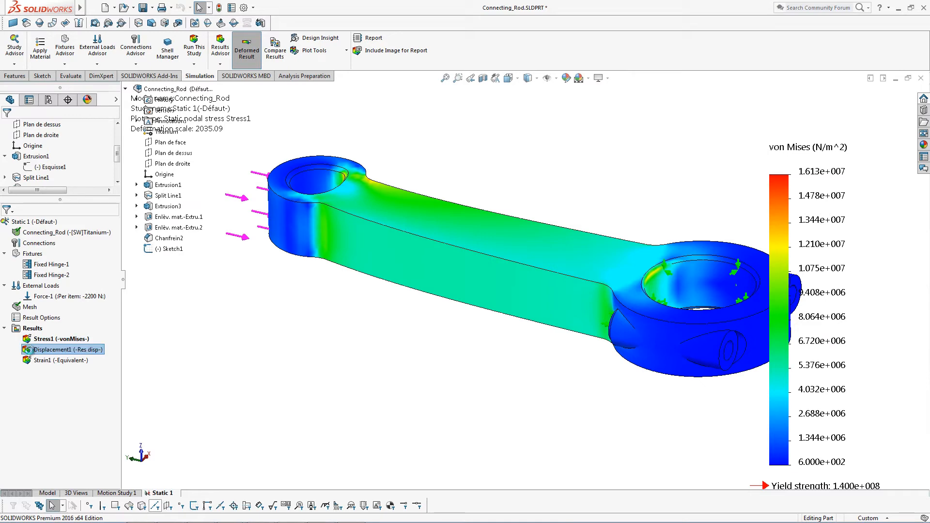
pyautogui.rightClick(30, 328)
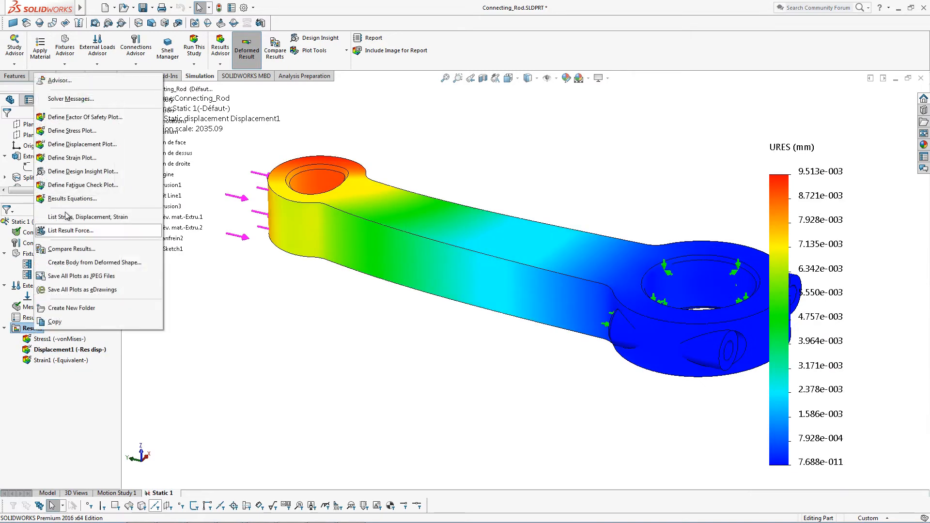
pyautogui.click(94, 118)
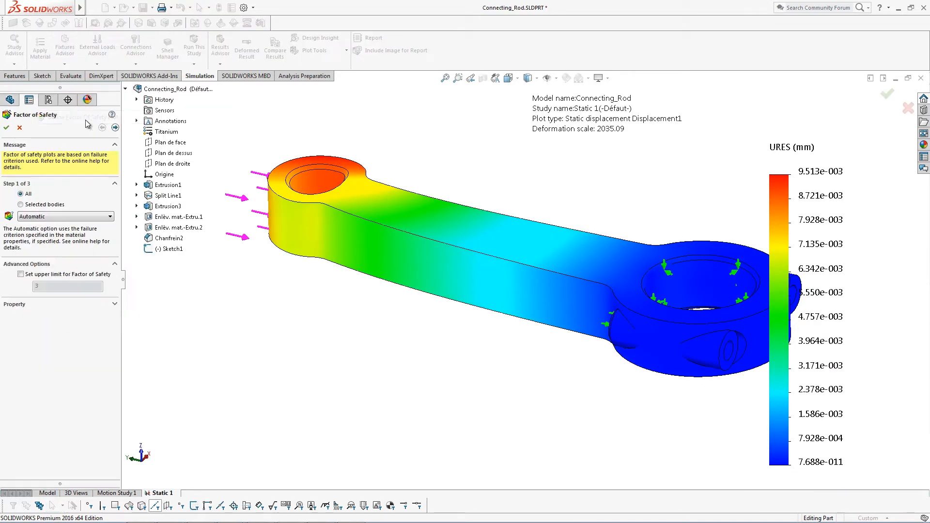
pyautogui.click(6, 128)
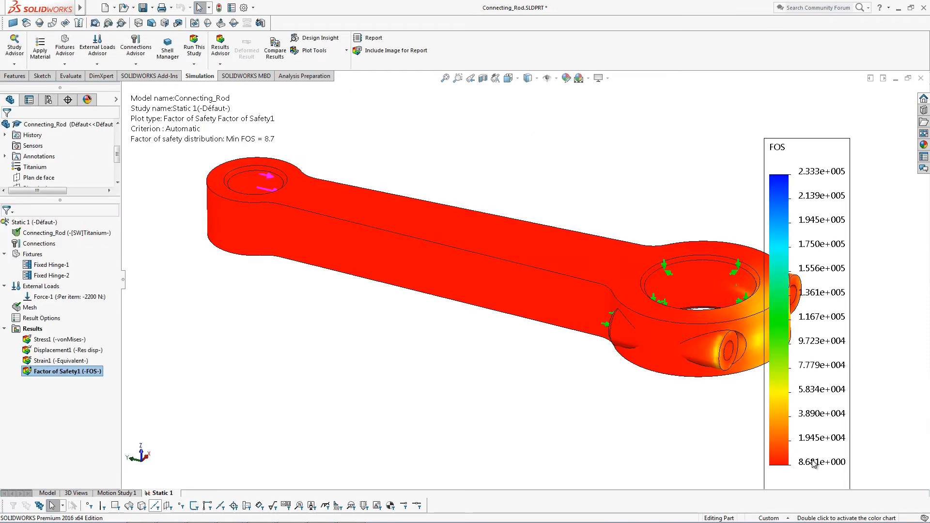
# - Set the maximum of the factor of safety plot's colour legend to 50
pyautogui.doubleClick(814, 172)
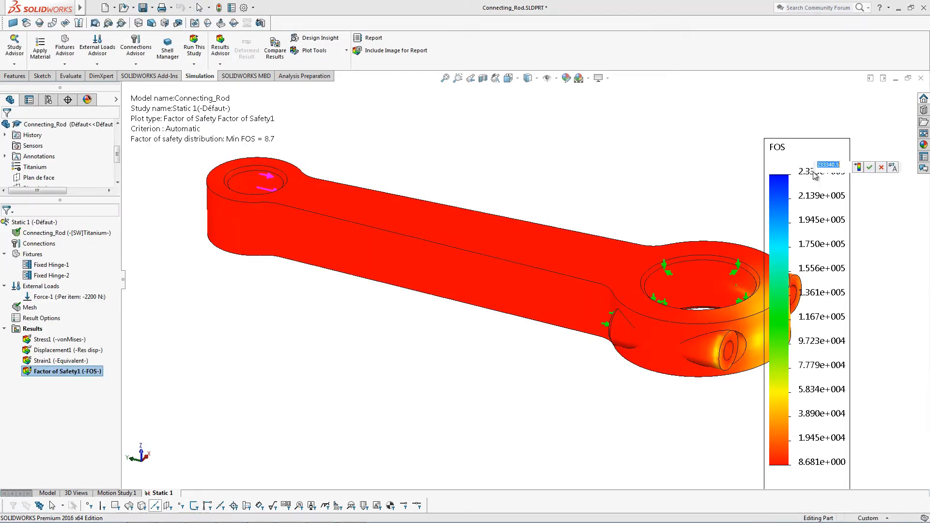
pyautogui.write('10')
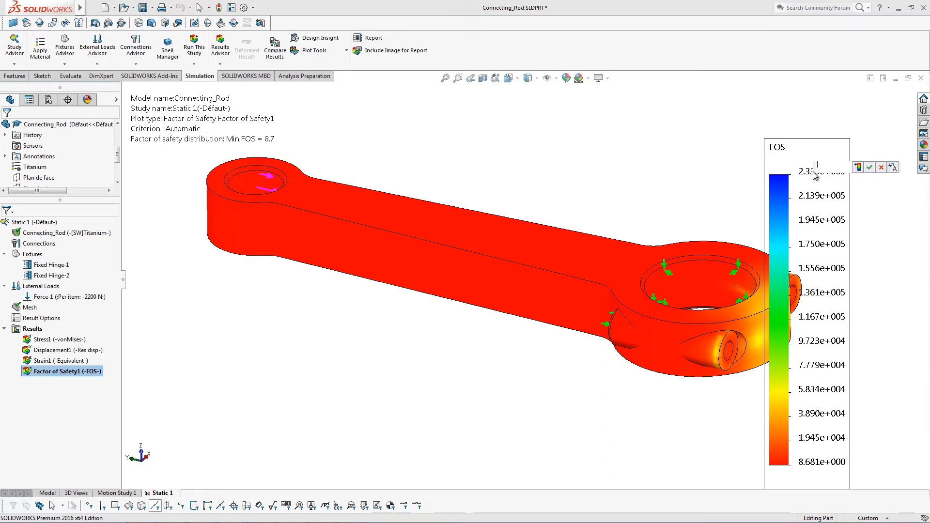
pyautogui.press('Return')
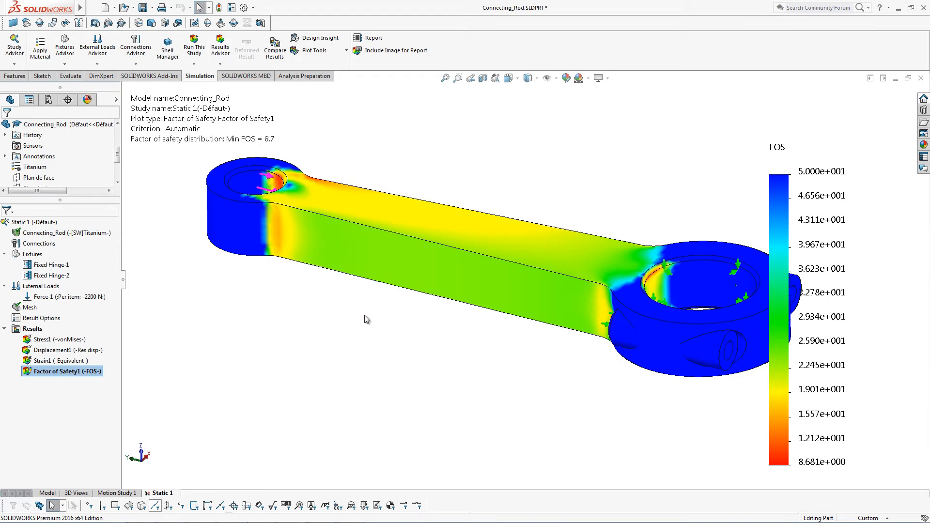
# - Save the connecting rod part and add a Trend Tracker to the Static 1 study
pyautogui.scroll(-3, 55, 151)
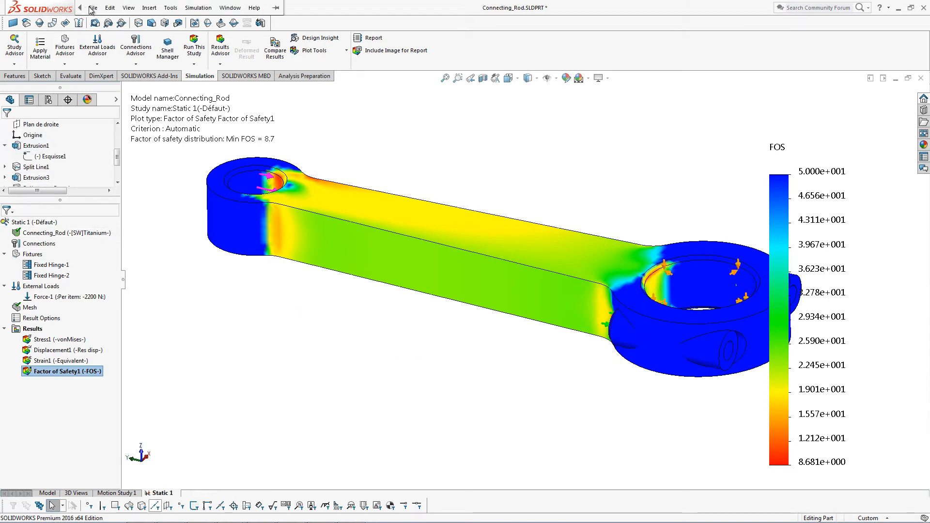
pyautogui.click(93, 8)
pyautogui.click(109, 106)
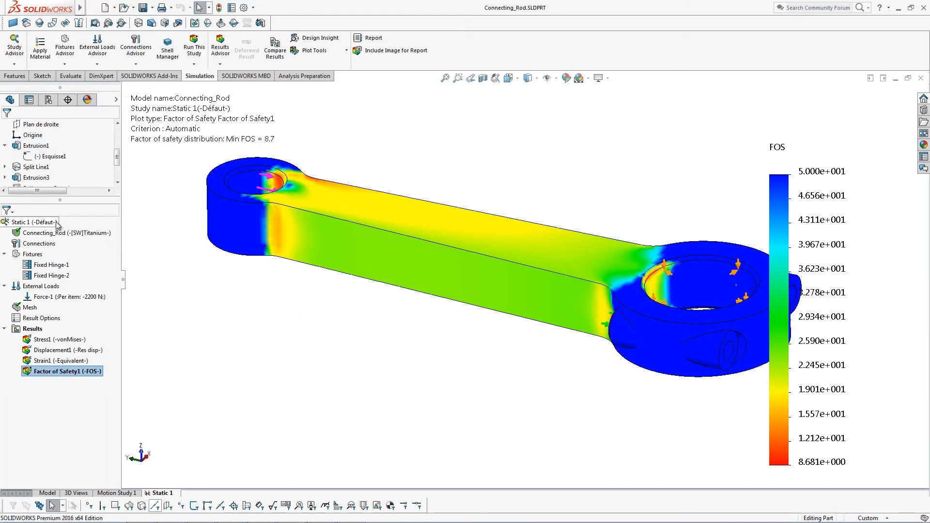
pyautogui.rightClick(58, 223)
pyautogui.click(60, 274)
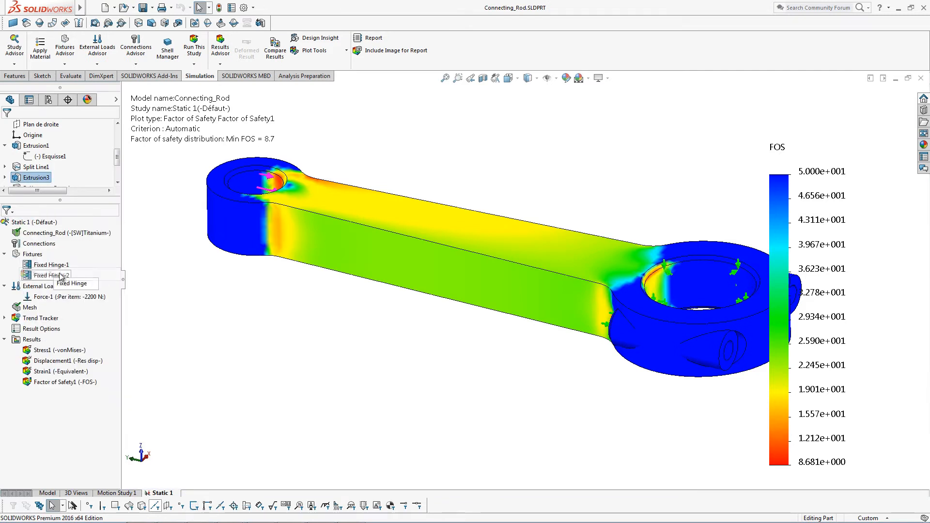
# - Set the current results as the Trend Tracker's baseline, accepting that the existing model is saved
pyautogui.rightClick(41, 317)
pyautogui.click(48, 329)
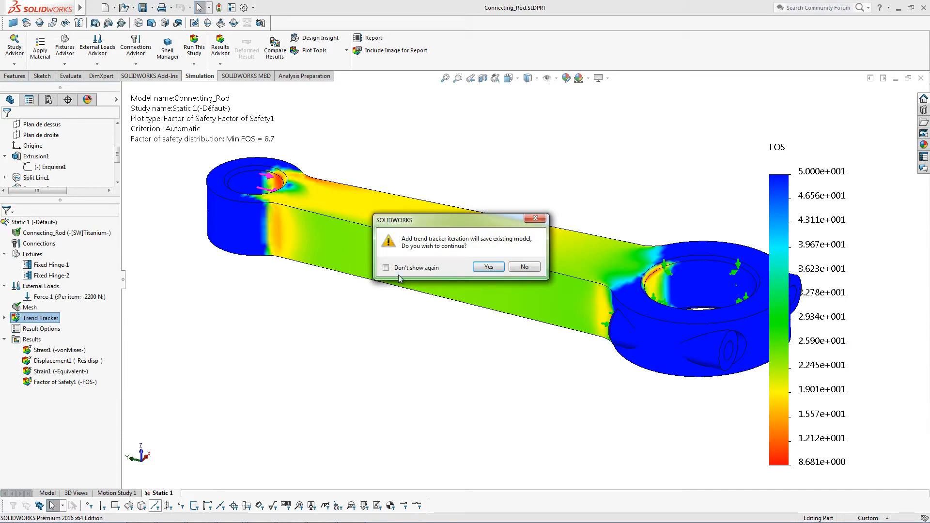
pyautogui.click(489, 270)
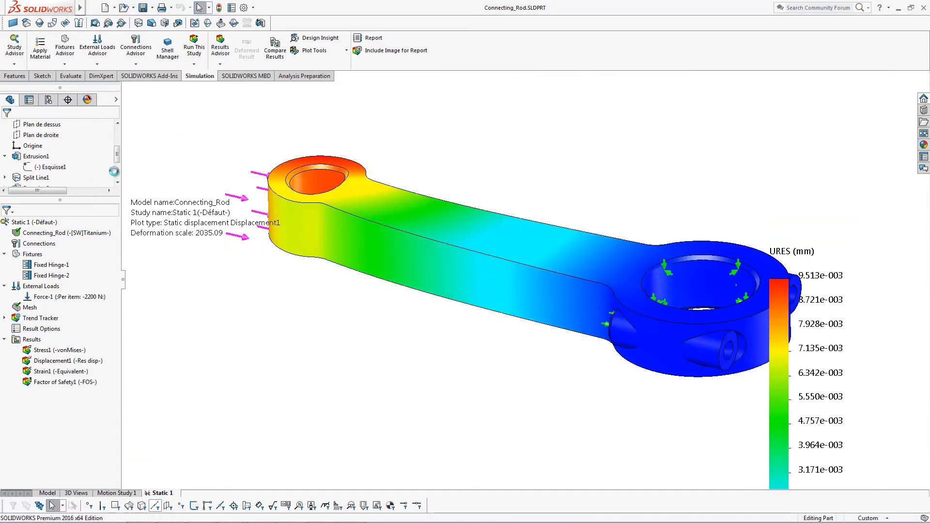
# - Add a Simulation Data sensor that monitors the Factor of Safety with the Model Min criterion
pyautogui.moveTo(117, 156); pyautogui.dragTo(116, 133)
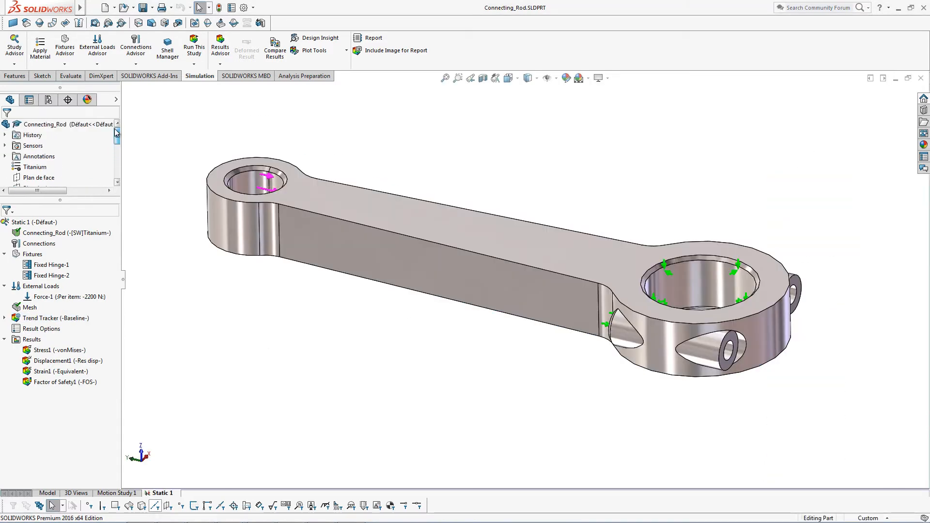
pyautogui.click(4, 146)
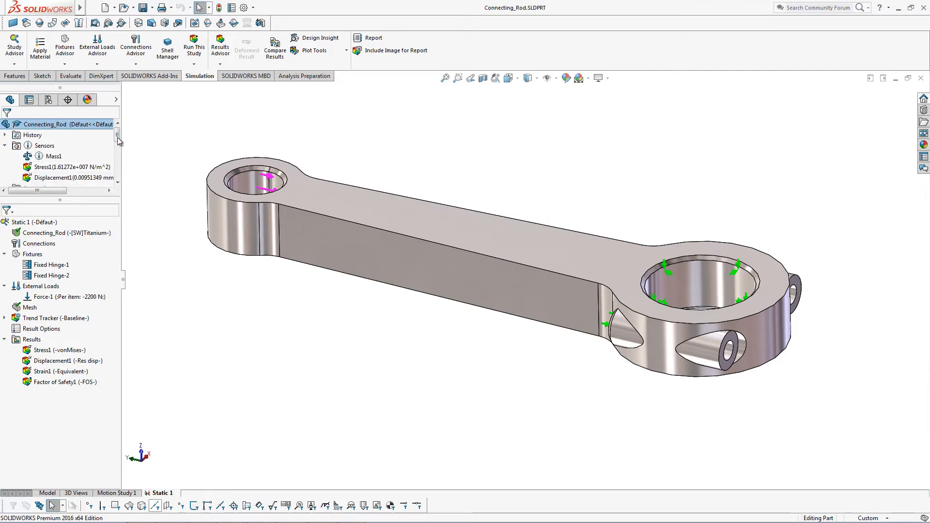
pyautogui.rightClick(43, 150)
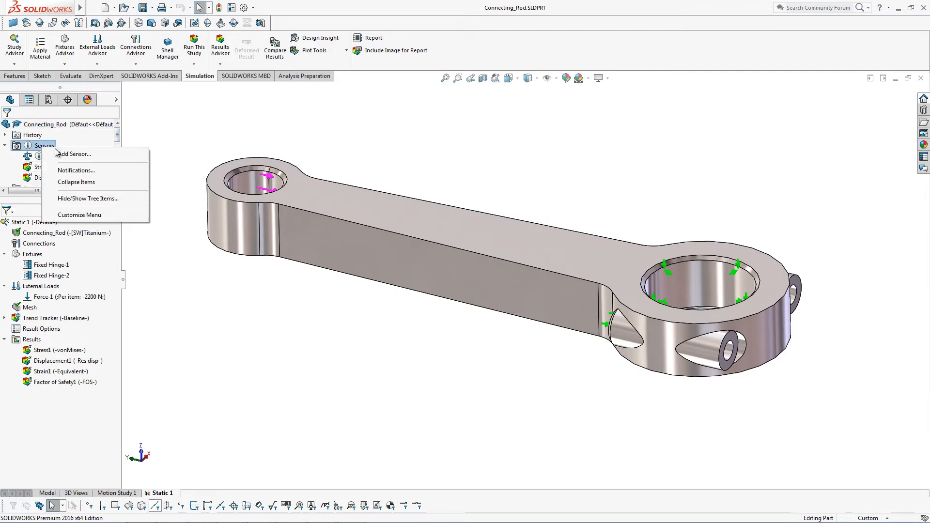
pyautogui.click(61, 153)
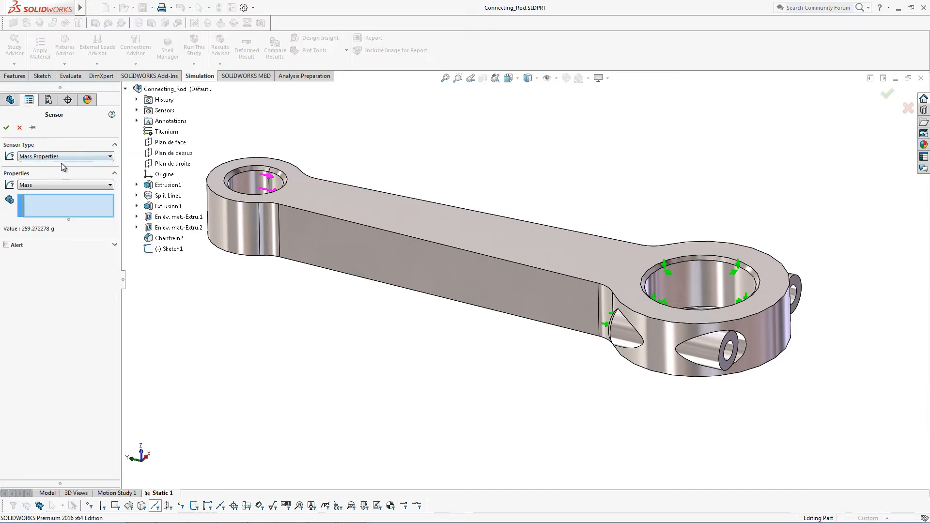
pyautogui.click(46, 185)
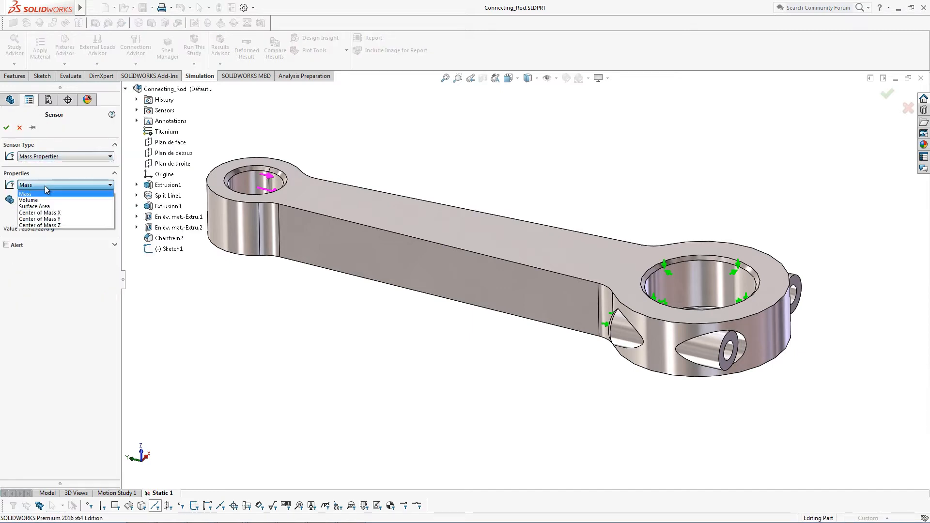
pyautogui.click(50, 159)
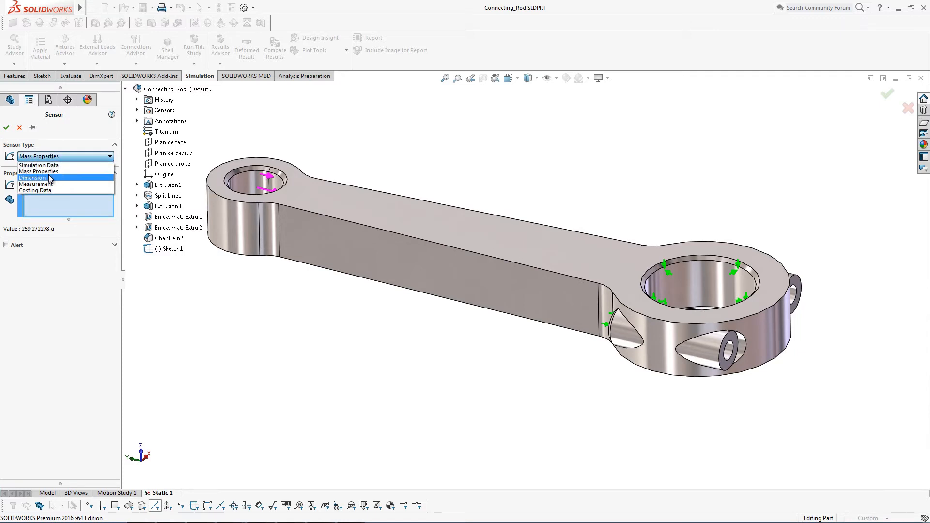
pyautogui.click(39, 165)
pyautogui.click(42, 196)
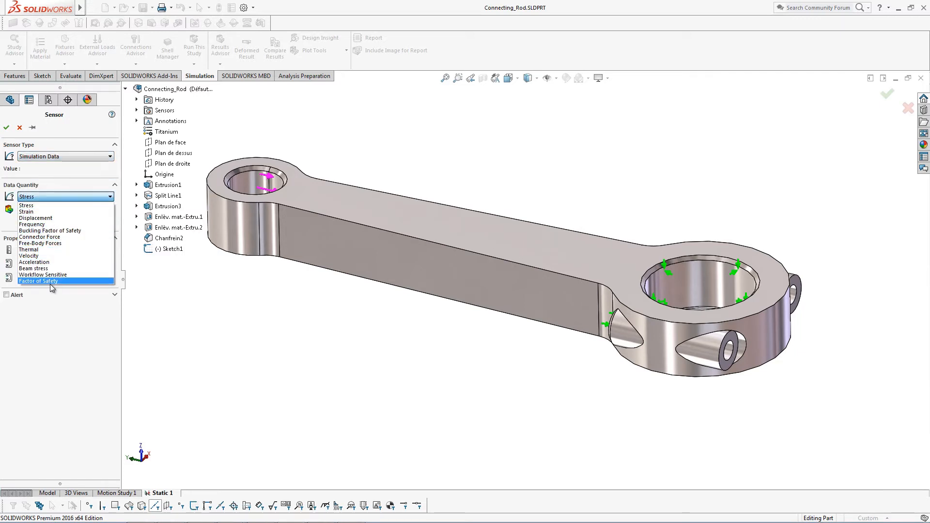
pyautogui.click(52, 283)
pyautogui.click(43, 226)
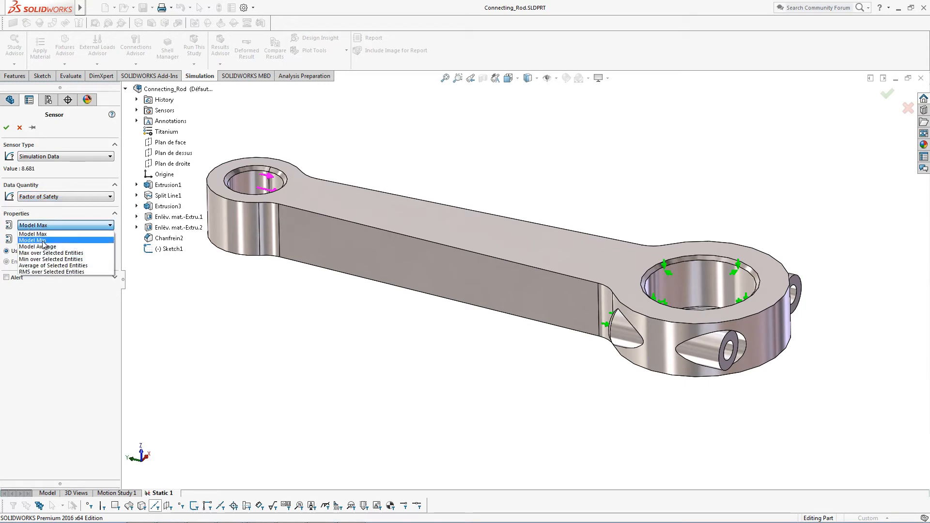
pyautogui.click(39, 240)
pyautogui.click(6, 128)
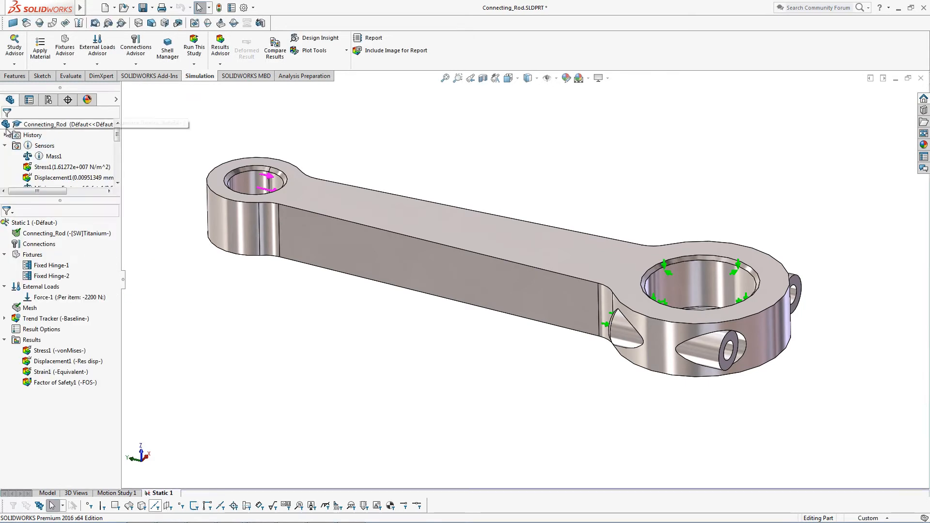
pyautogui.scroll(-1, 116, 137)
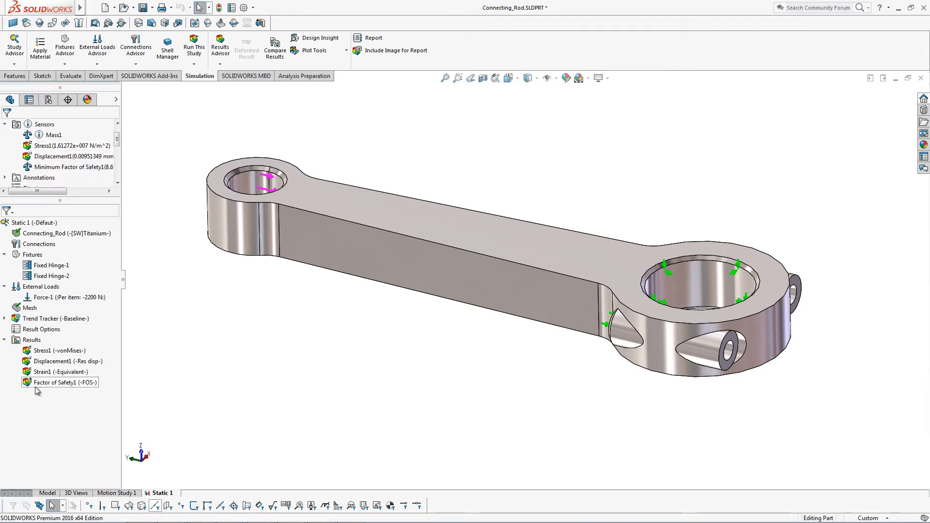
# - Add a tracked data graph for Minimum Factor of Safety1 to the Trend Tracker and close its graph window
pyautogui.doubleClick(36, 319)
pyautogui.rightClick(36, 319)
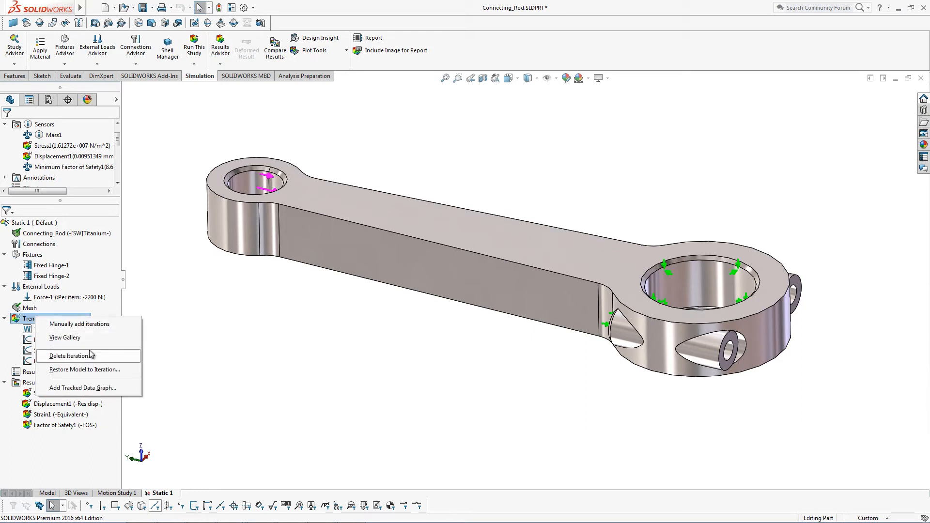
pyautogui.click(95, 388)
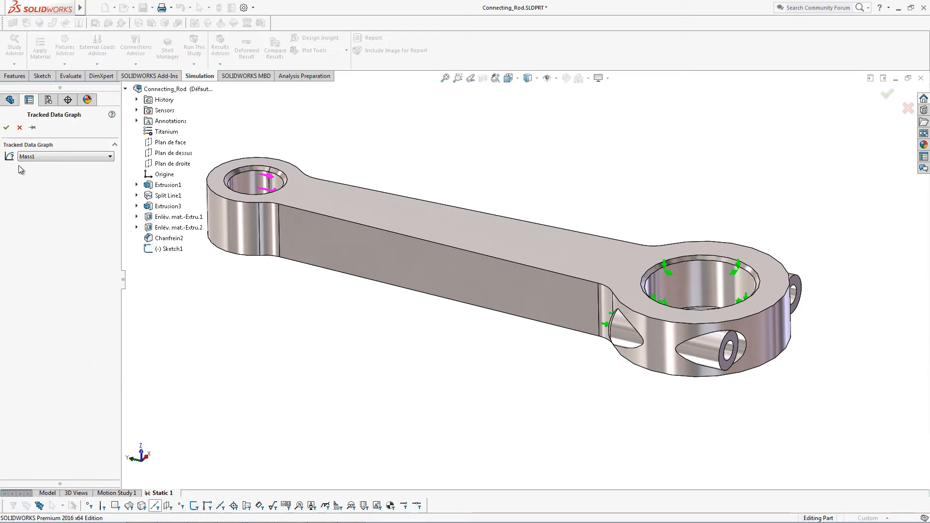
pyautogui.click(34, 157)
pyautogui.click(44, 184)
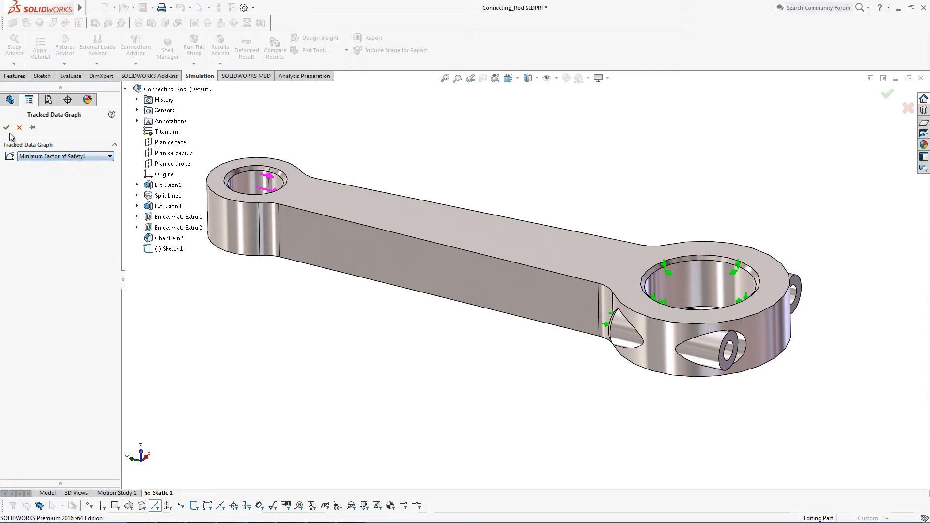
pyautogui.click(6, 127)
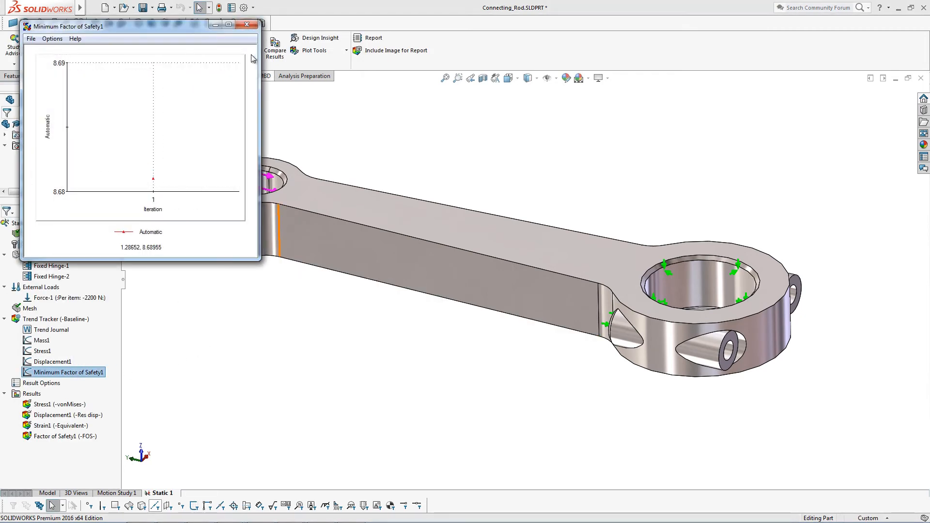
pyautogui.click(249, 26)
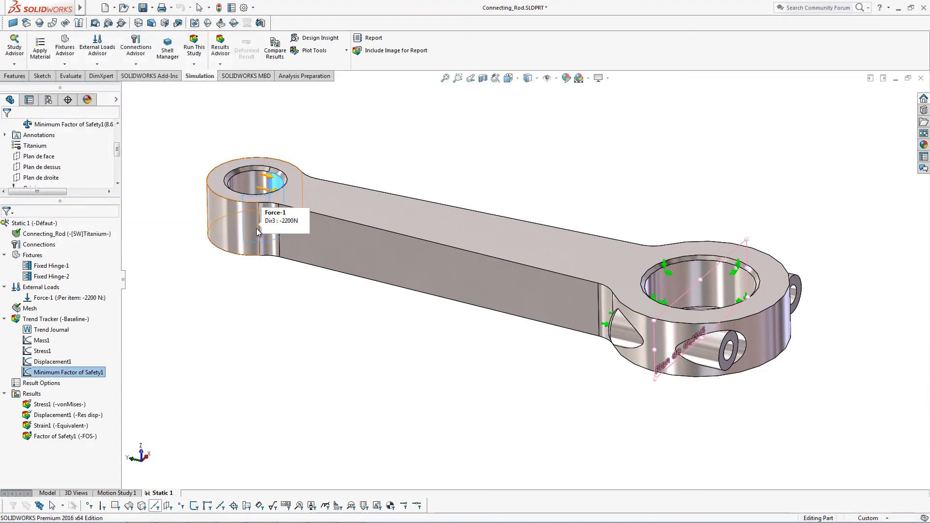
pyautogui.click(290, 377)
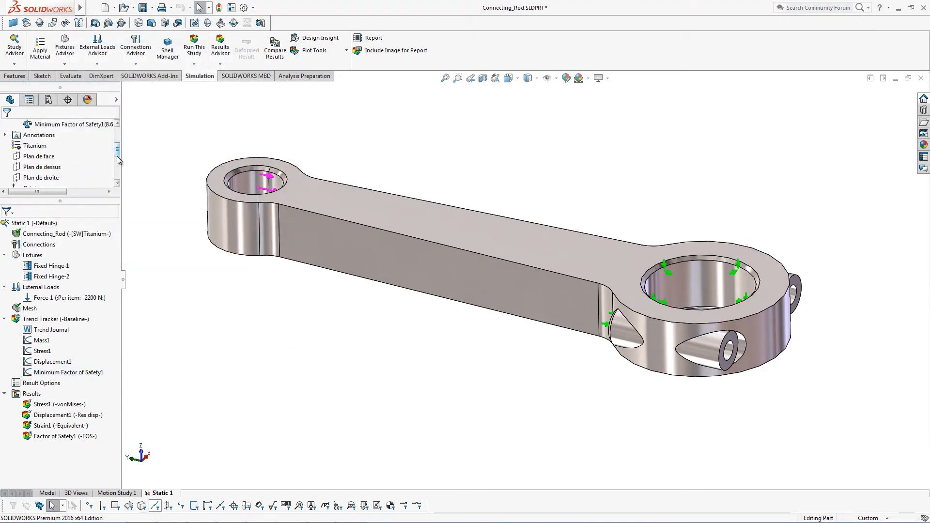
# - Set the mid-plane depth of the connecting rod's Extrusion1 feature to 14 mm
pyautogui.scroll(-2, 117, 160)
pyautogui.click(42, 157)
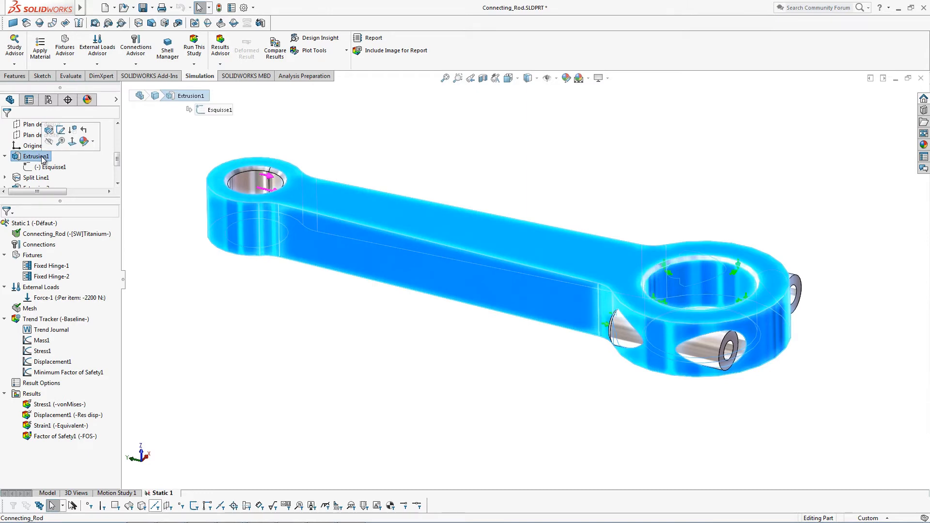
pyautogui.rightClick(42, 158)
pyautogui.click(49, 130)
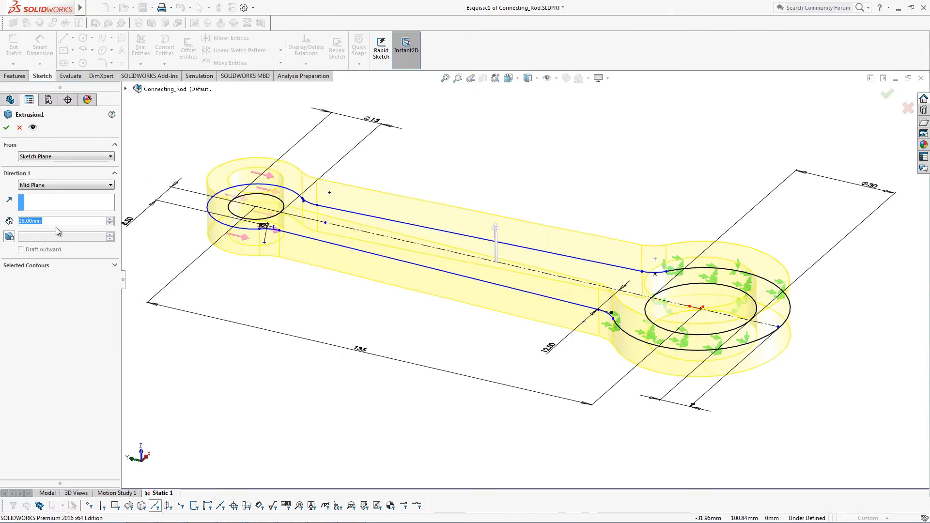
pyautogui.write('14')
pyautogui.press('Return')
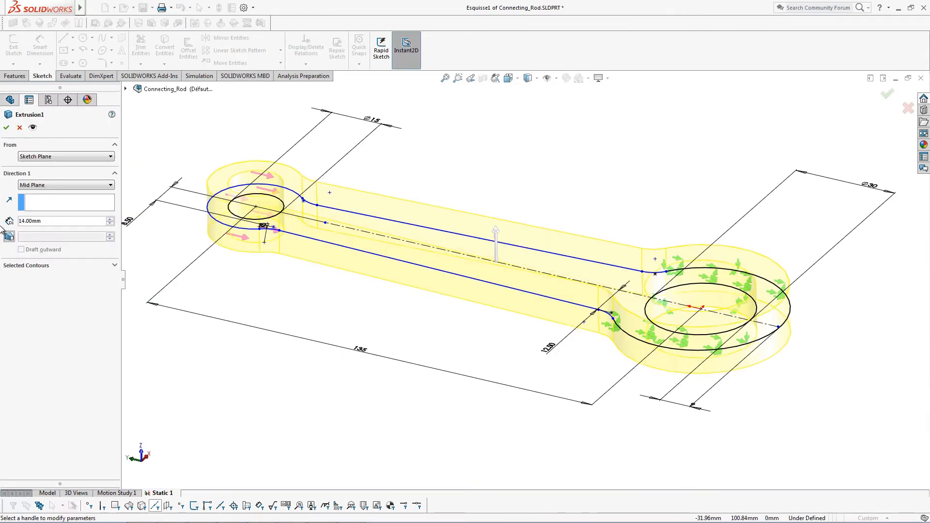
pyautogui.click(7, 128)
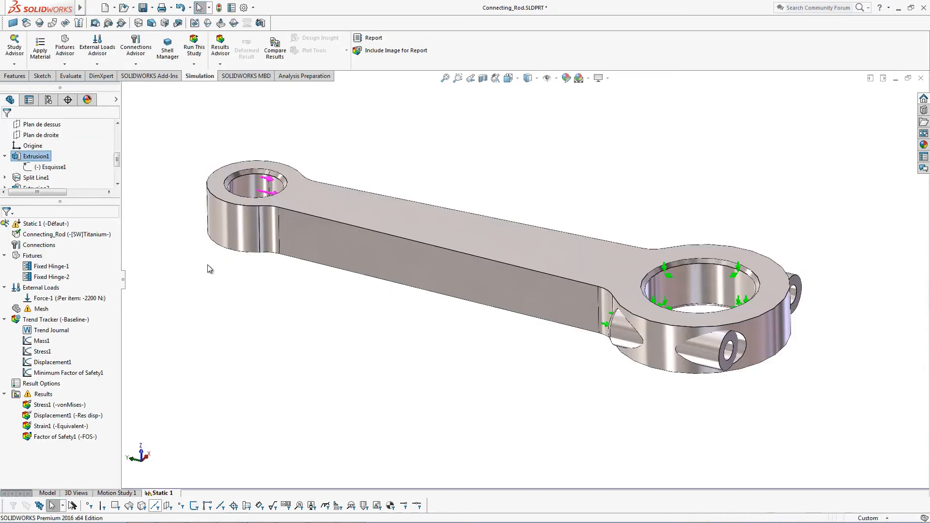
# - Rerun the Static 1 study and accept saving the existing model to add a new Trend Tracker iteration
pyautogui.click(207, 264)
pyautogui.click(188, 47)
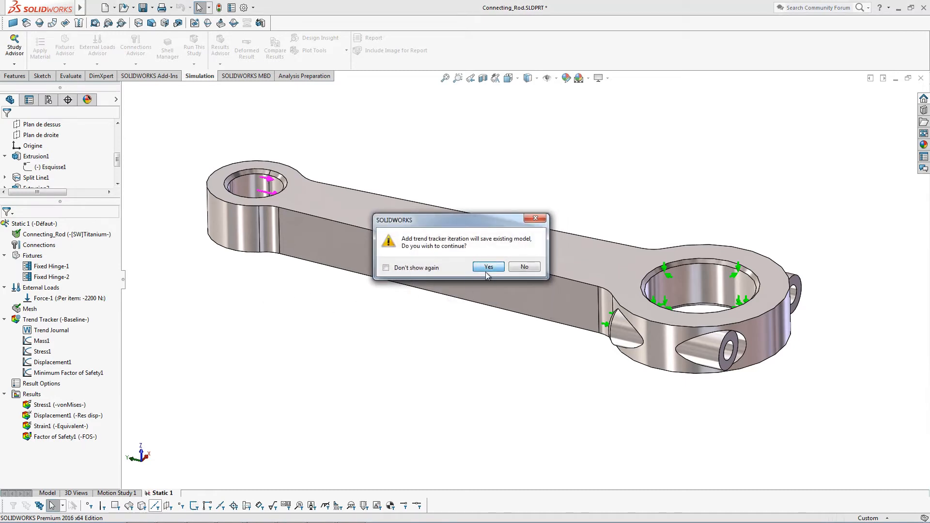
pyautogui.click(487, 267)
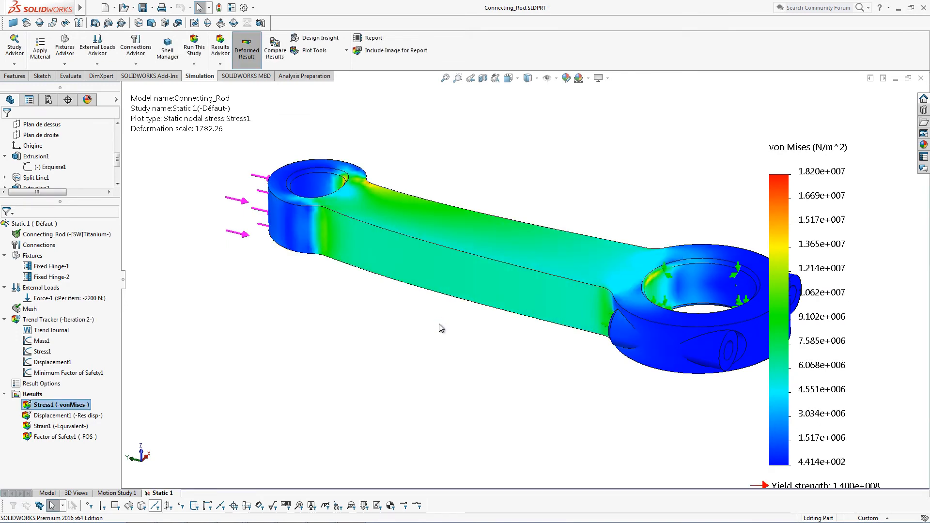
# - Review the Minimum Factor of Safety1 and Mass1 trend graphs for the 14 mm thick rod, closing each graph window
pyautogui.doubleClick(55, 372)
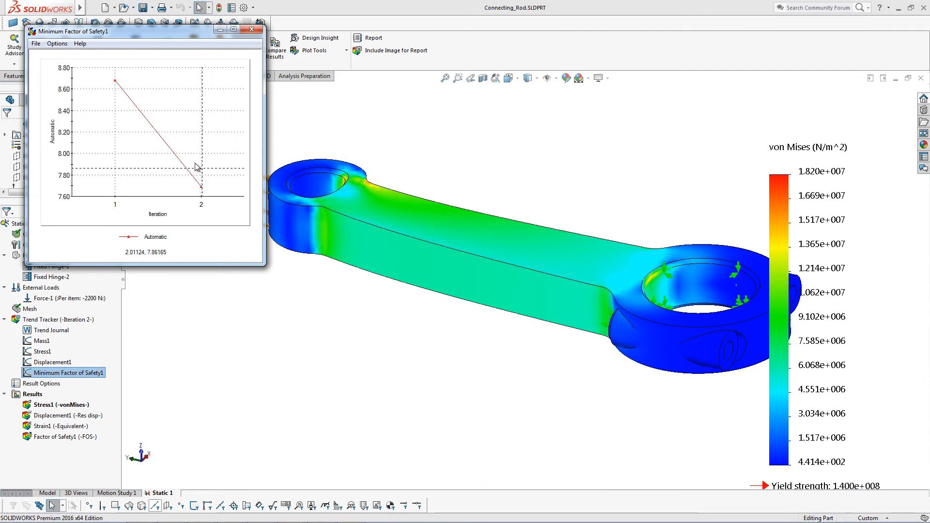
pyautogui.click(252, 30)
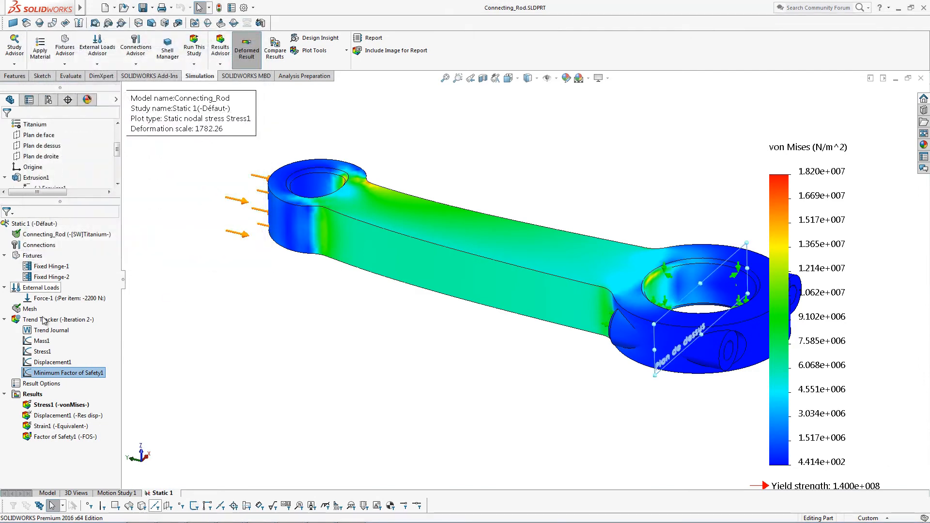
pyautogui.doubleClick(41, 340)
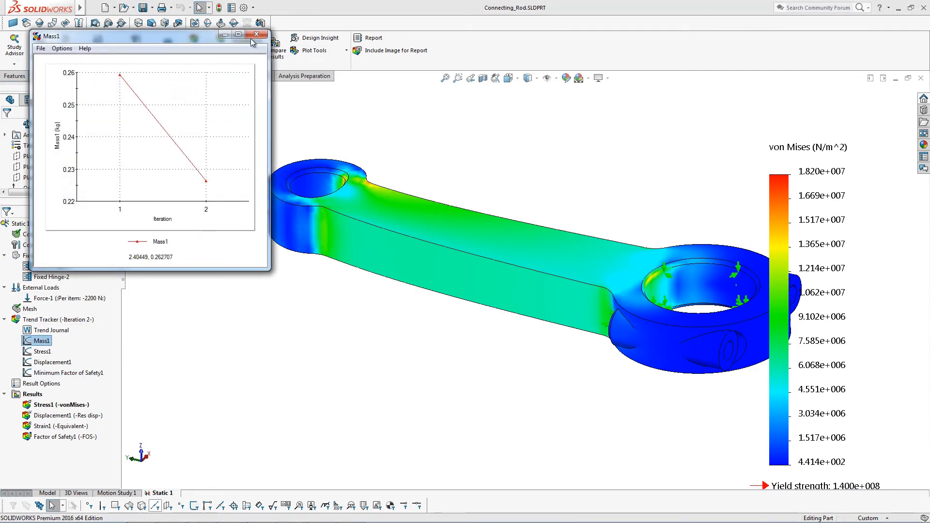
pyautogui.click(255, 36)
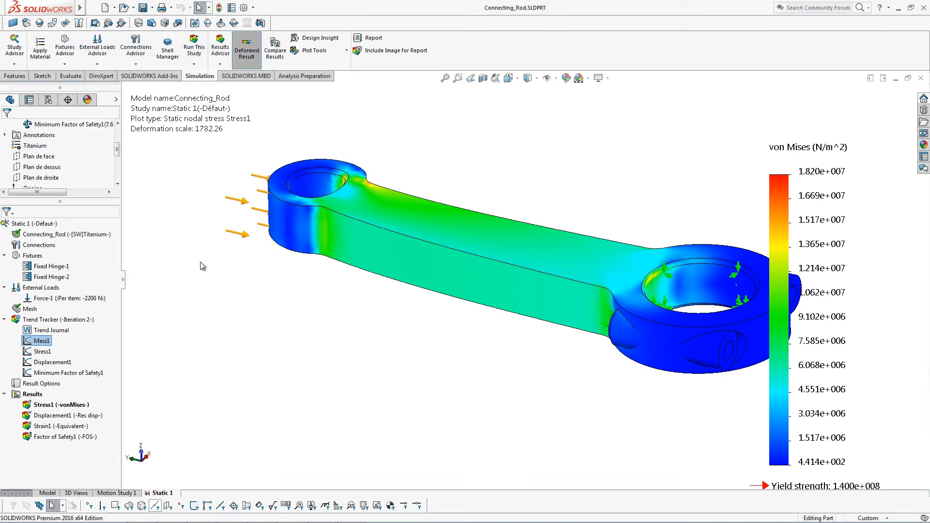
# - Reduce the mid-plane depth of Extrusion1 further to make the rod thinner
pyautogui.moveTo(117, 154); pyautogui.dragTo(118, 162)
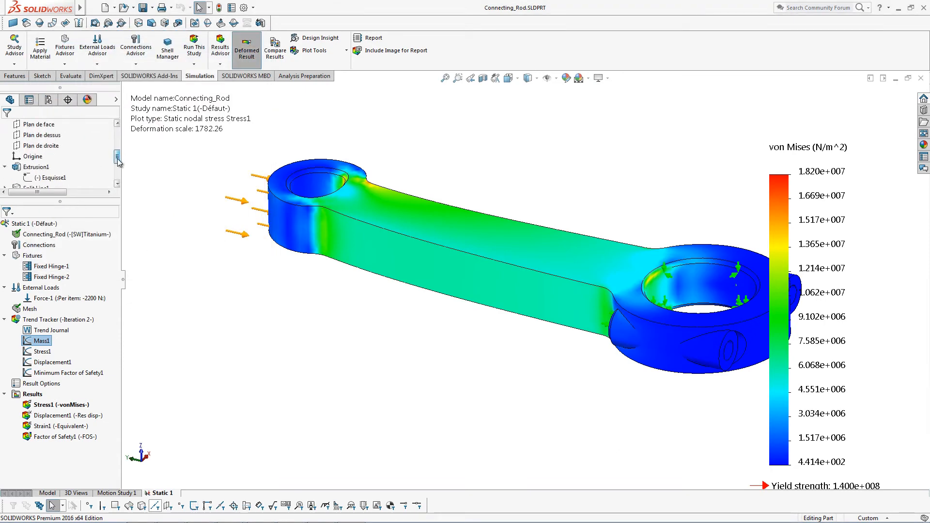
pyautogui.rightClick(46, 168)
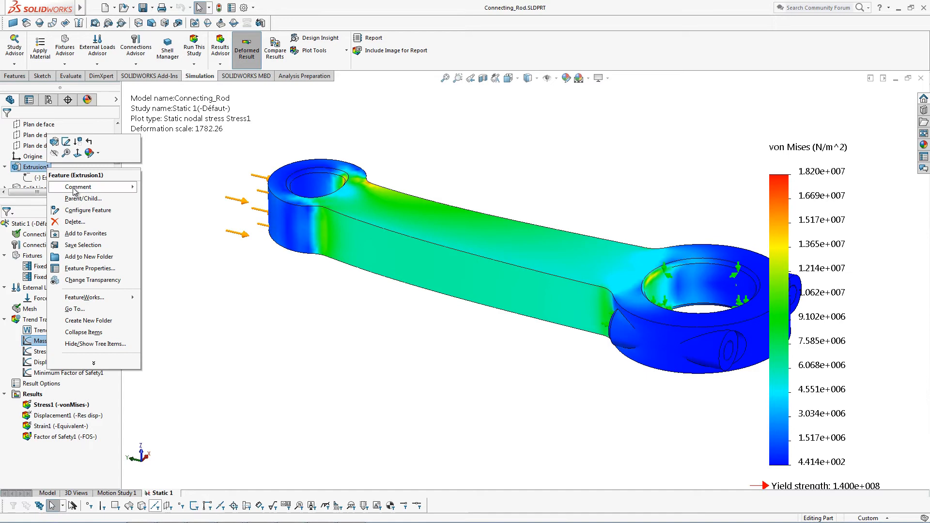
pyautogui.click(63, 143)
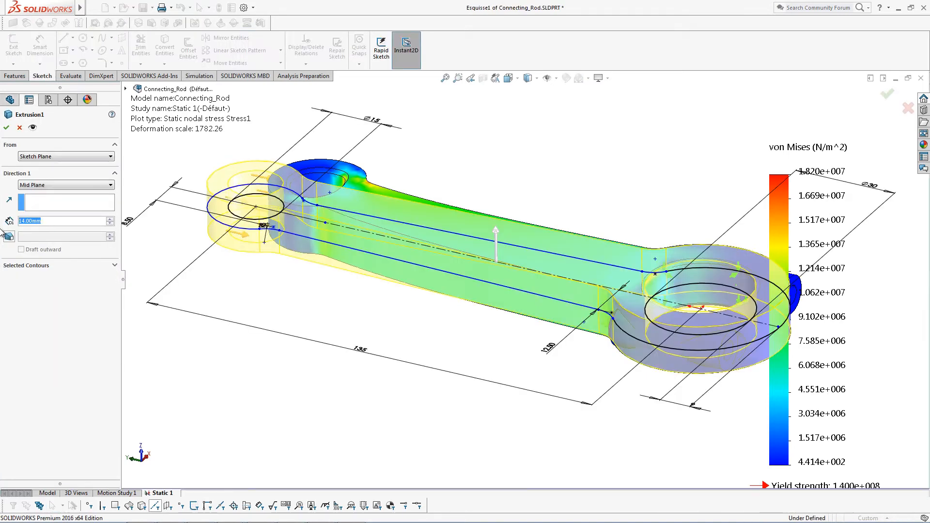
pyautogui.click(6, 127)
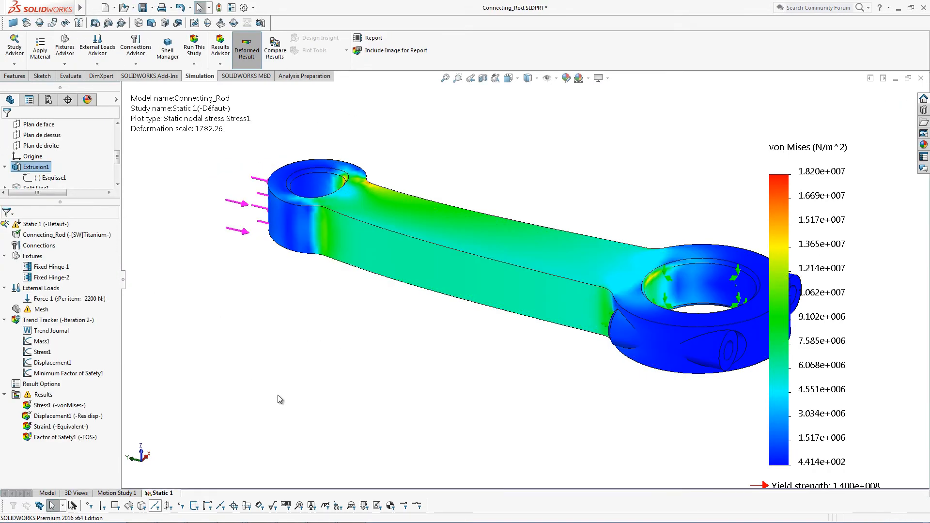
# - Rerun the static study on the thinner rod, accept saving the model, and inspect the von Mises stress plot from the front
pyautogui.click(194, 47)
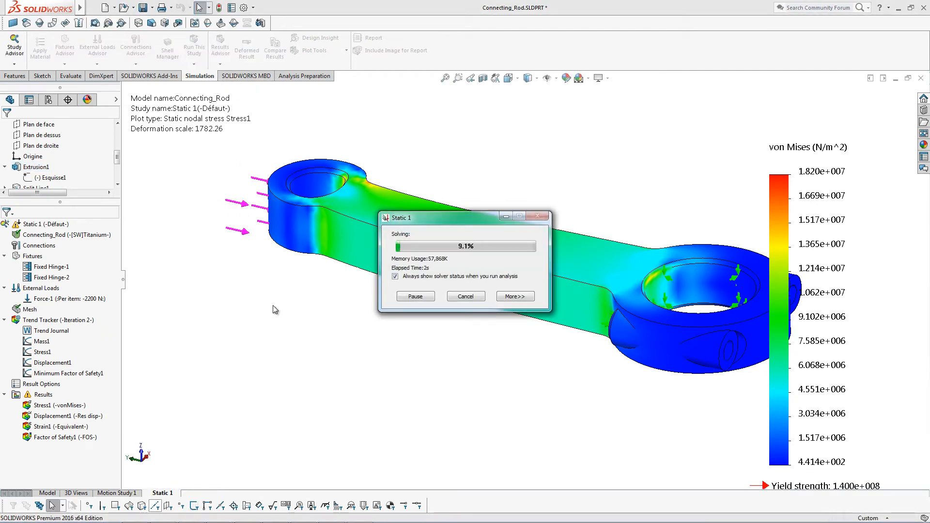
pyautogui.press('Return')
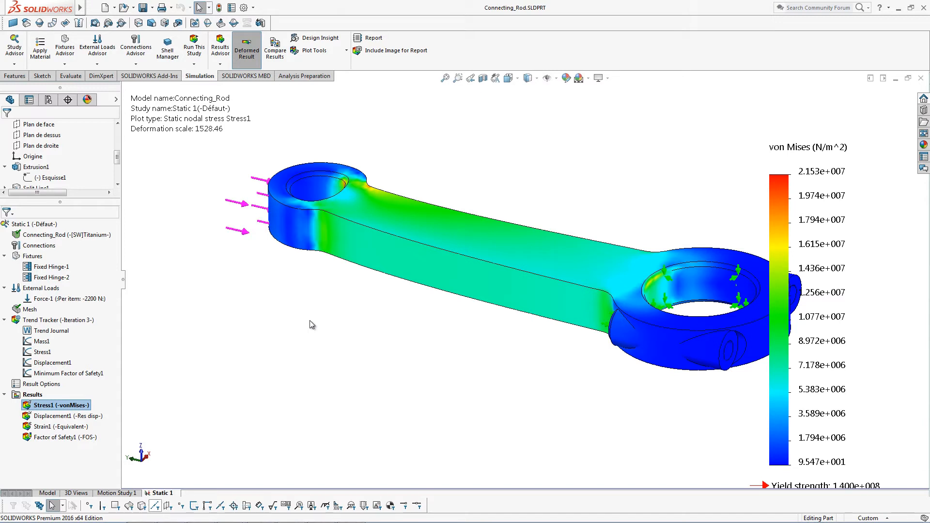
pyautogui.click(143, 456)
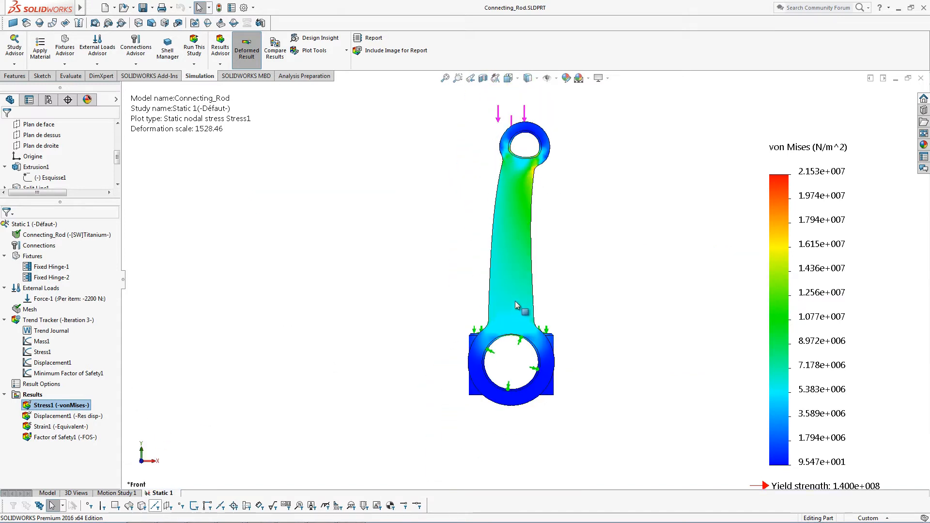
pyautogui.moveTo(312, 241); pyautogui.dragTo(390, 245, button='middle')
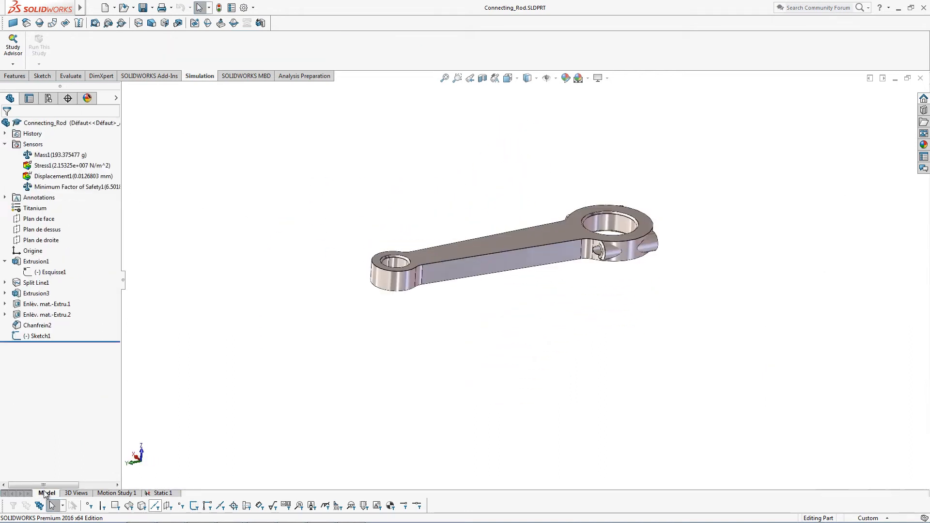
# - Cut Sketch1 through the rod's shank in both directions with an Extruded Cut set to Through All - Both
pyautogui.click(47, 493)
pyautogui.click(57, 335)
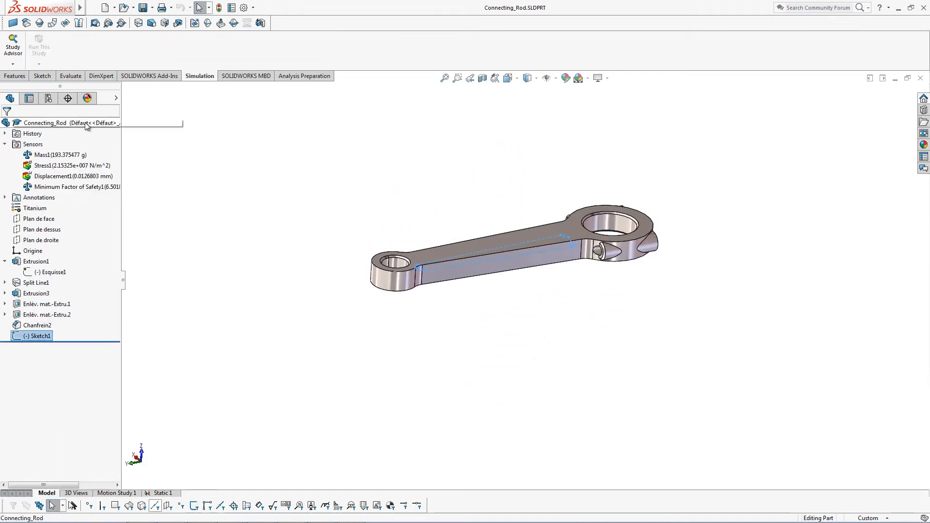
pyautogui.click(12, 76)
pyautogui.click(147, 48)
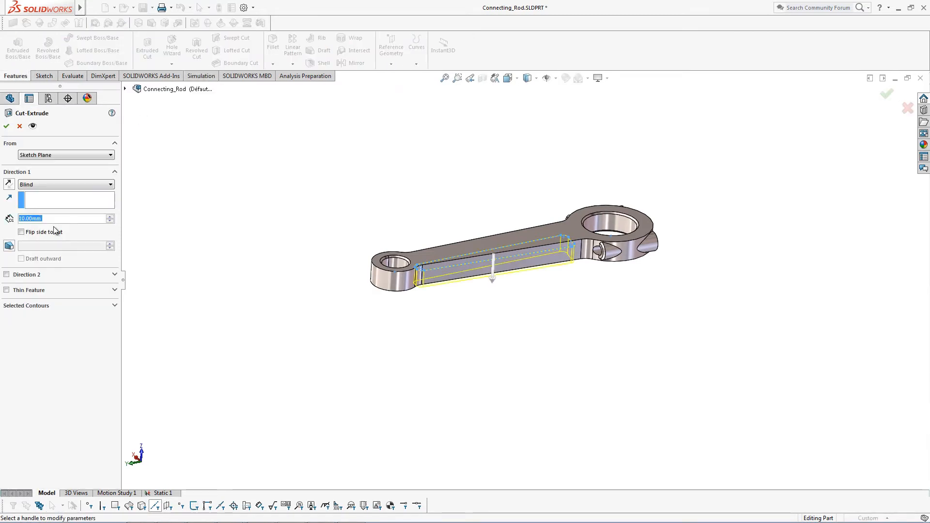
pyautogui.click(48, 185)
pyautogui.click(52, 204)
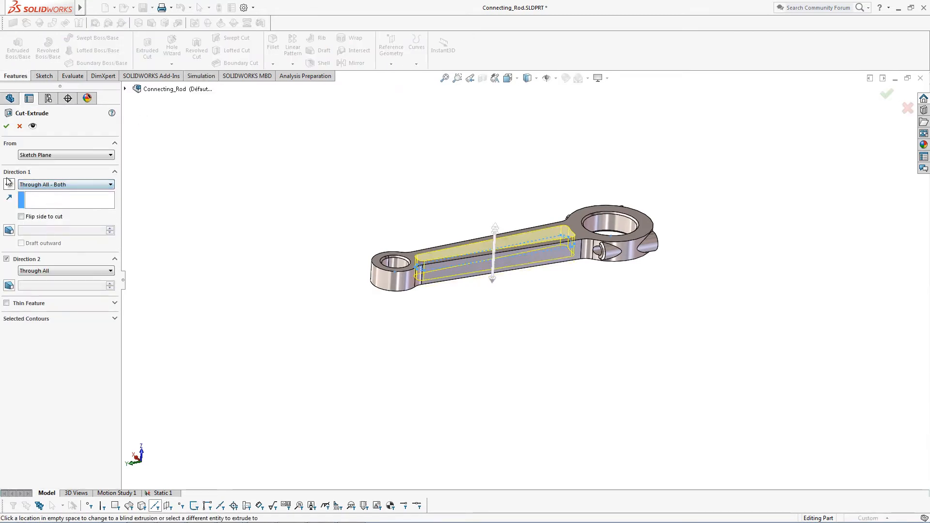
pyautogui.click(6, 126)
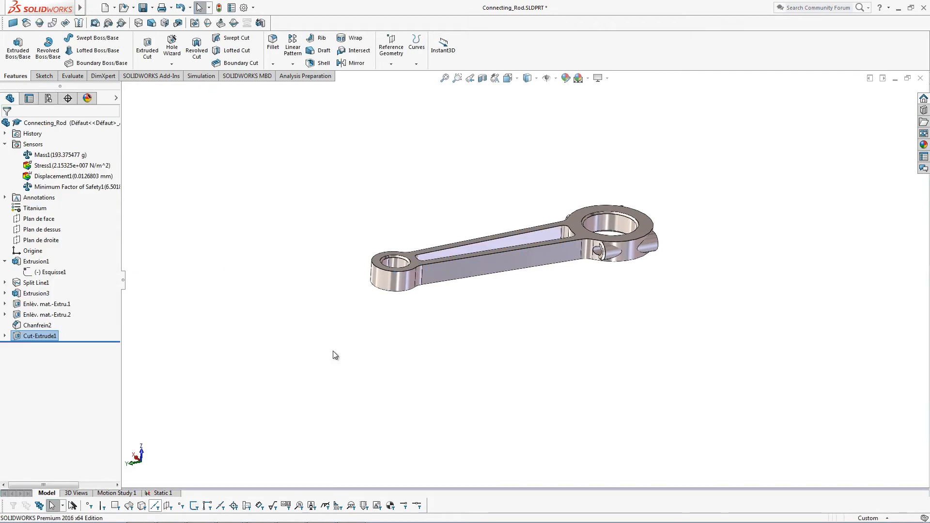
# - Run the Static 1 study on the slotted rod, accepting the model save for the Trend Tracker iteration
pyautogui.click(162, 493)
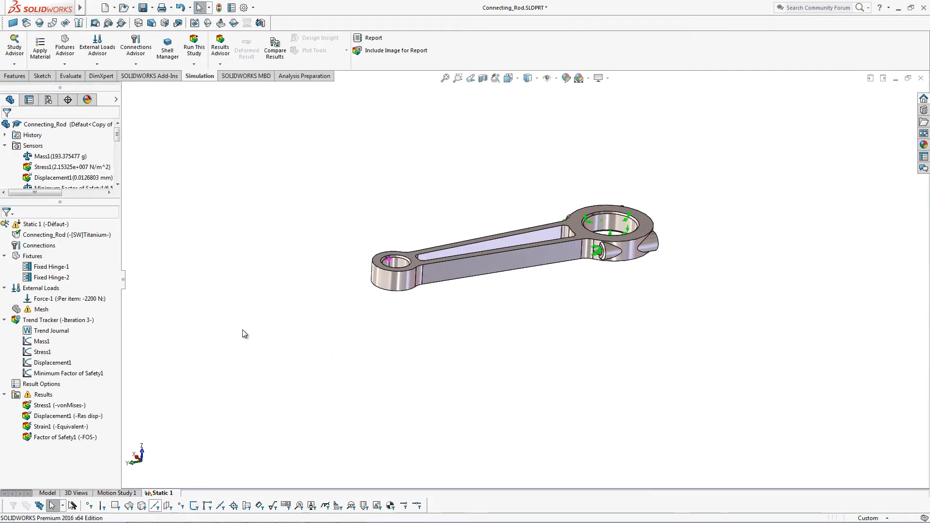
pyautogui.click(194, 47)
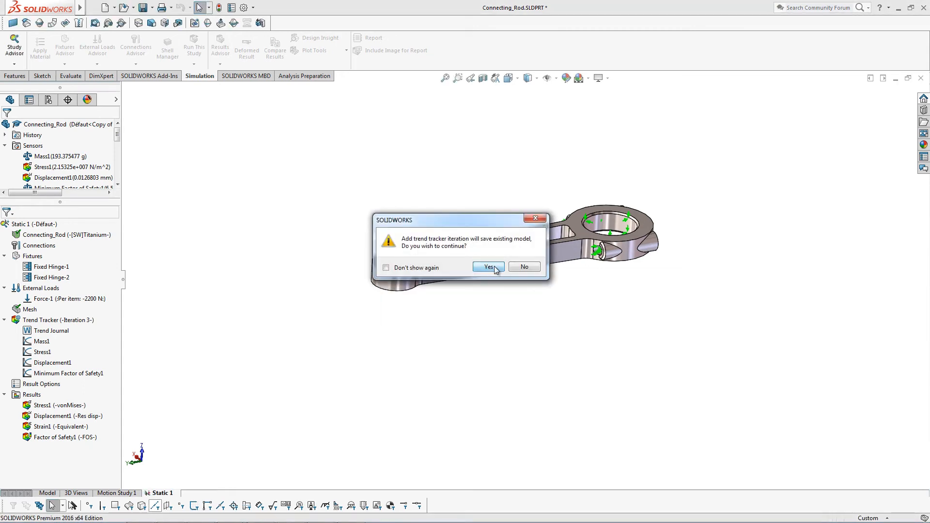
pyautogui.click(490, 267)
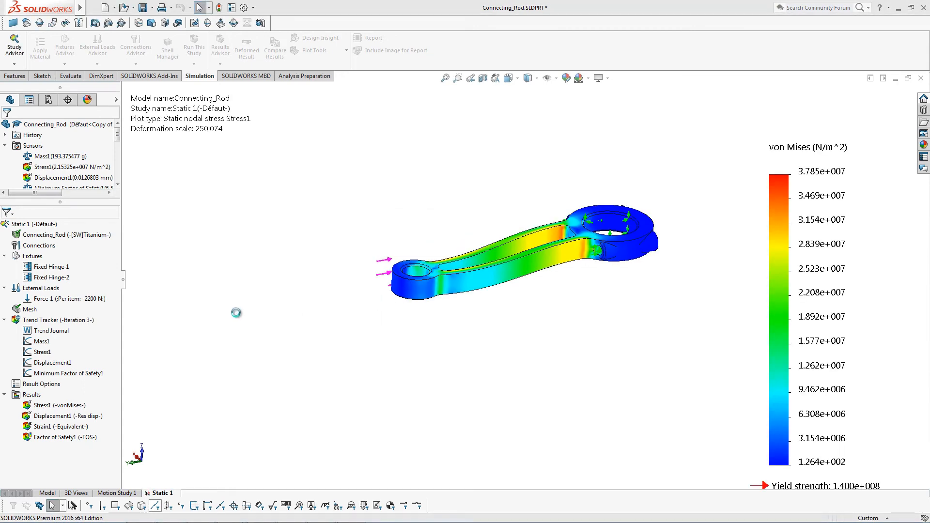
# - Compare the slotted rod with earlier iterations in the Mass1 and Minimum Factor of Safety1 trend graphs, closing each window
pyautogui.doubleClick(42, 342)
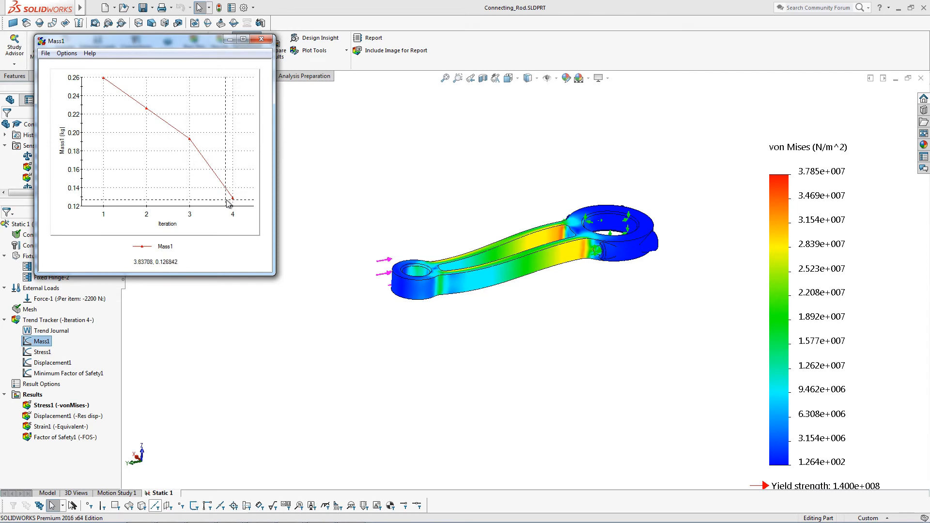
pyautogui.click(261, 39)
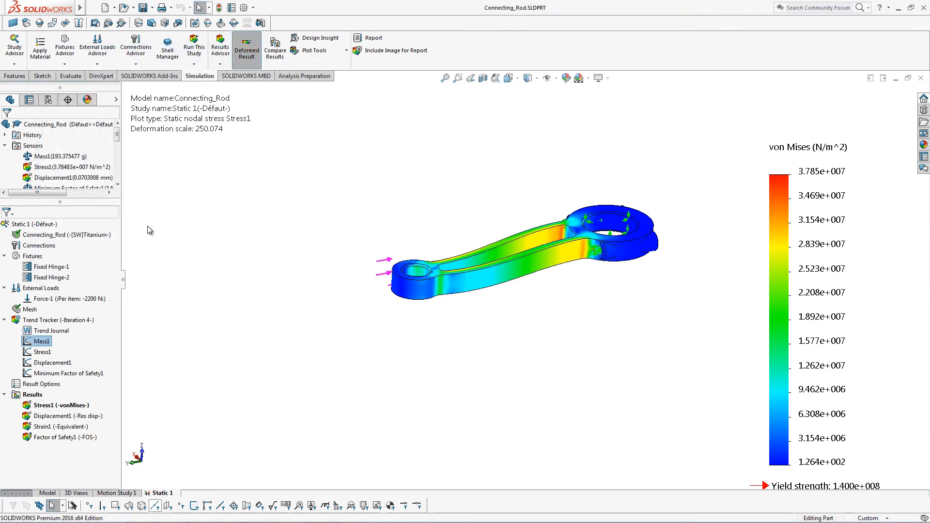
pyautogui.doubleClick(68, 373)
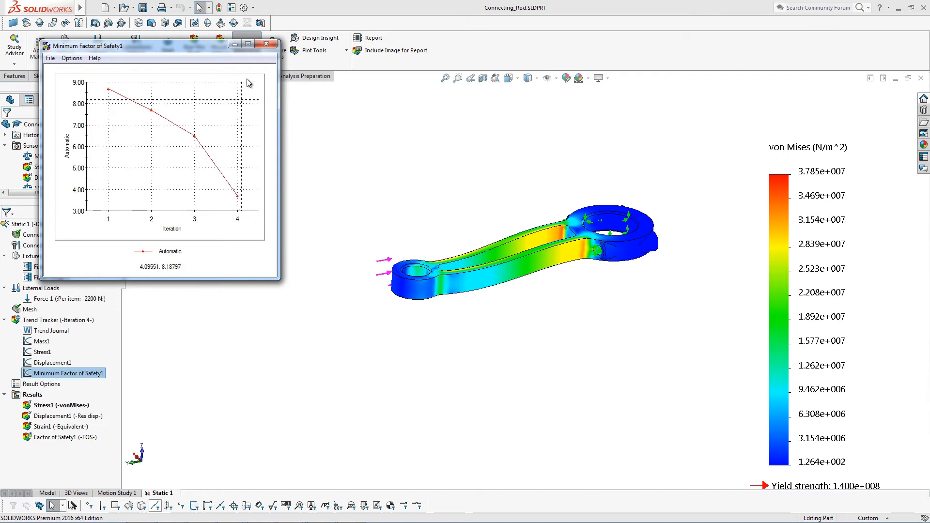
pyautogui.click(266, 44)
# - Return to the part model and start an Extruded Boss from Cut-Extrude1's Sketch1 with a Blind depth of 1 mm
pyautogui.moveTo(430, 351); pyautogui.dragTo(362, 368, button='middle')
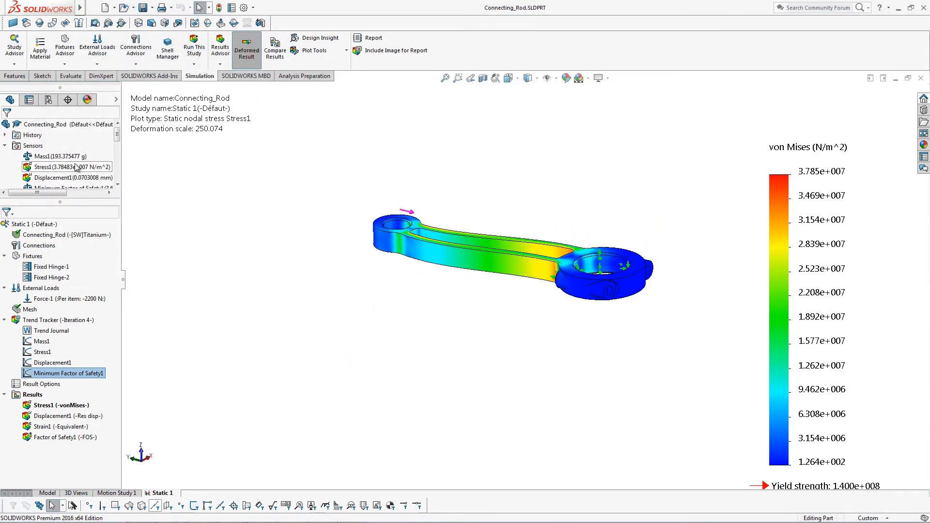
pyautogui.scroll(-5, 78, 170)
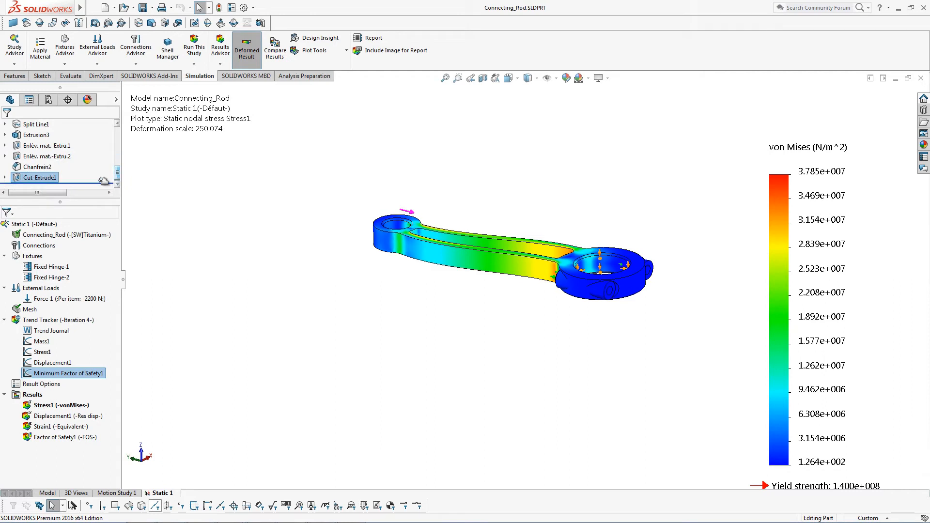
pyautogui.moveTo(108, 202); pyautogui.dragTo(108, 259)
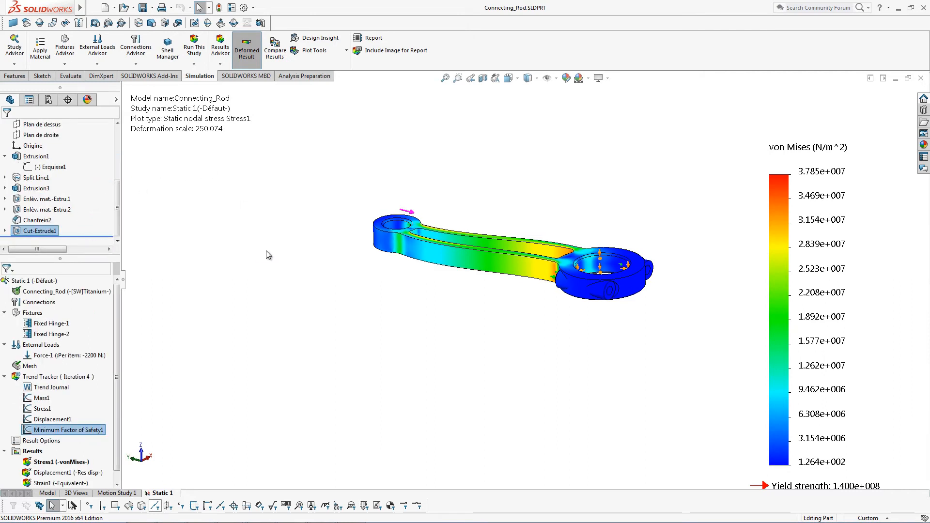
pyautogui.moveTo(266, 254); pyautogui.dragTo(274, 313, button='middle')
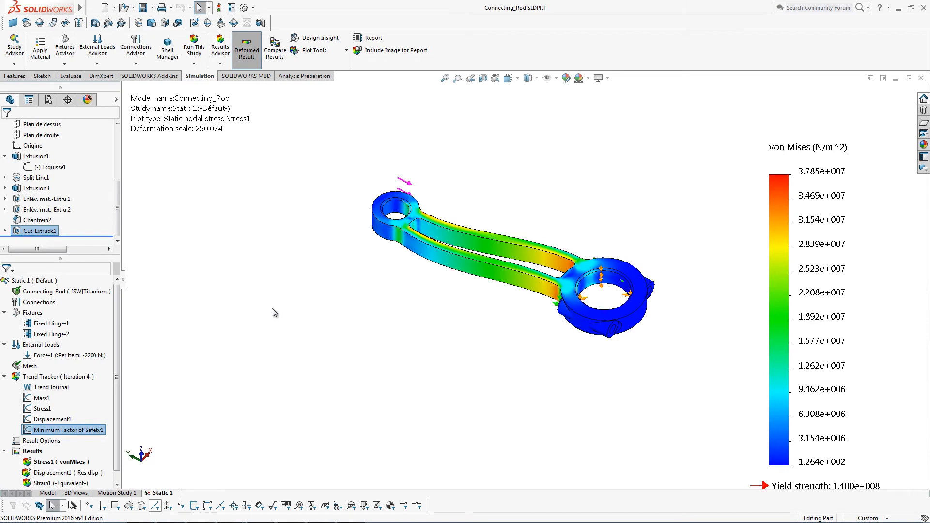
pyautogui.click(47, 492)
pyautogui.click(14, 76)
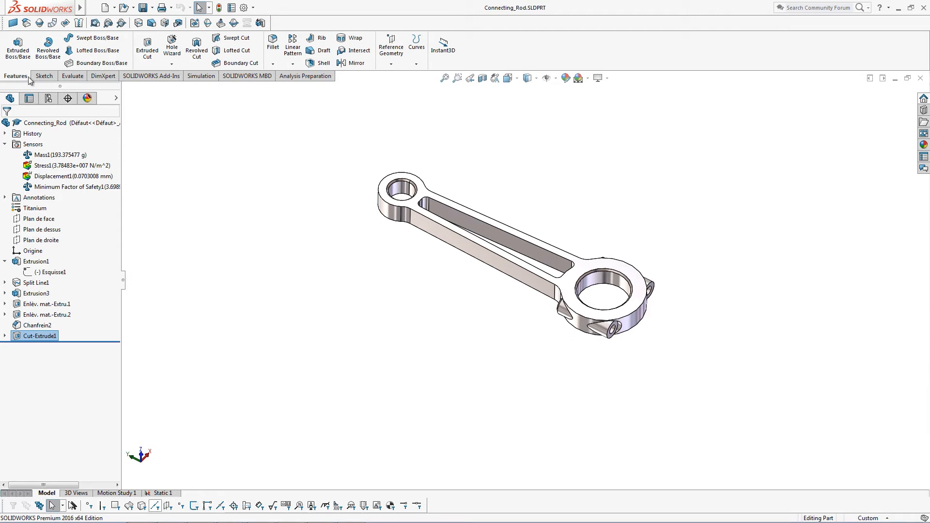
pyautogui.click(5, 336)
pyautogui.click(48, 346)
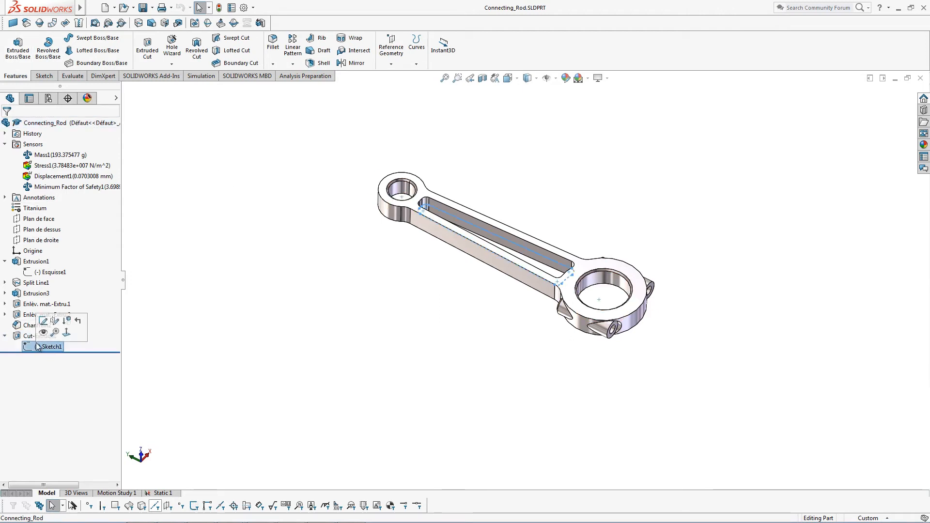
pyautogui.click(20, 52)
pyautogui.moveTo(453, 347); pyautogui.dragTo(476, 266, button='middle')
pyautogui.click(45, 185)
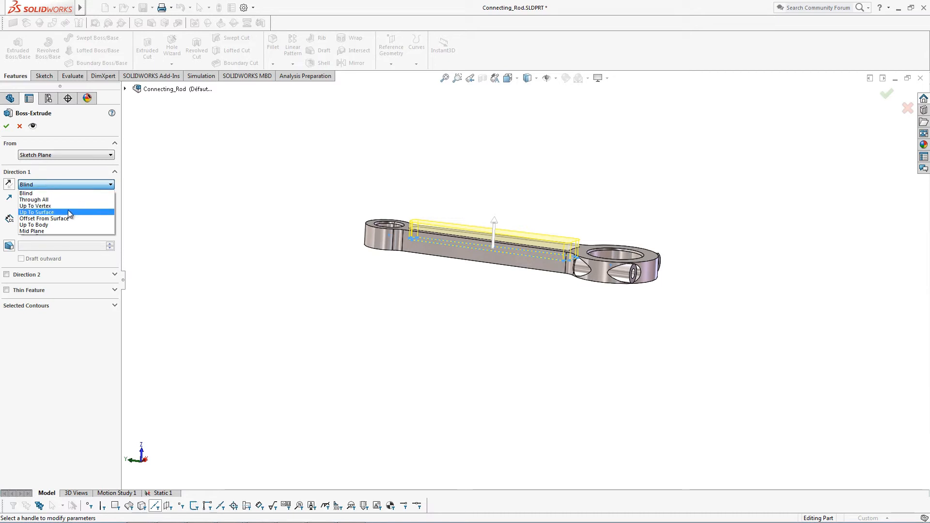
pyautogui.click(60, 194)
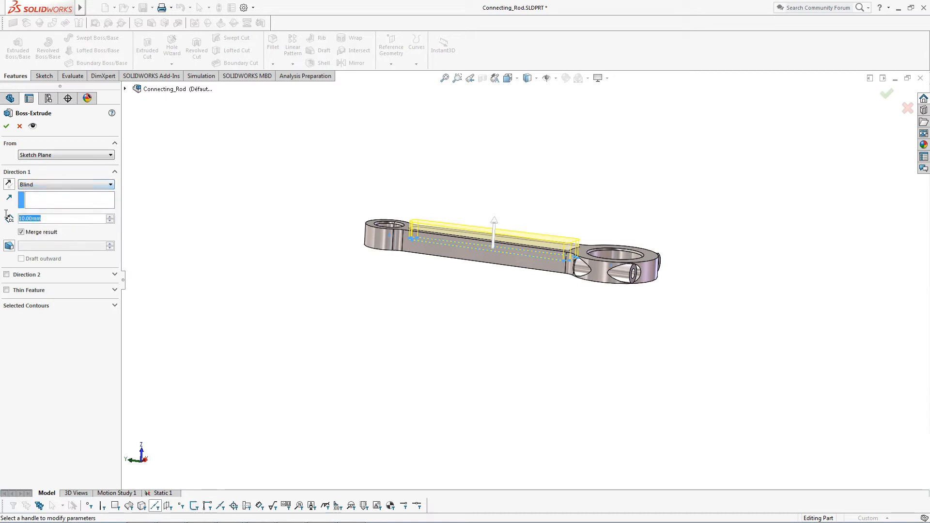
pyautogui.write('1')
pyautogui.press('Tab')
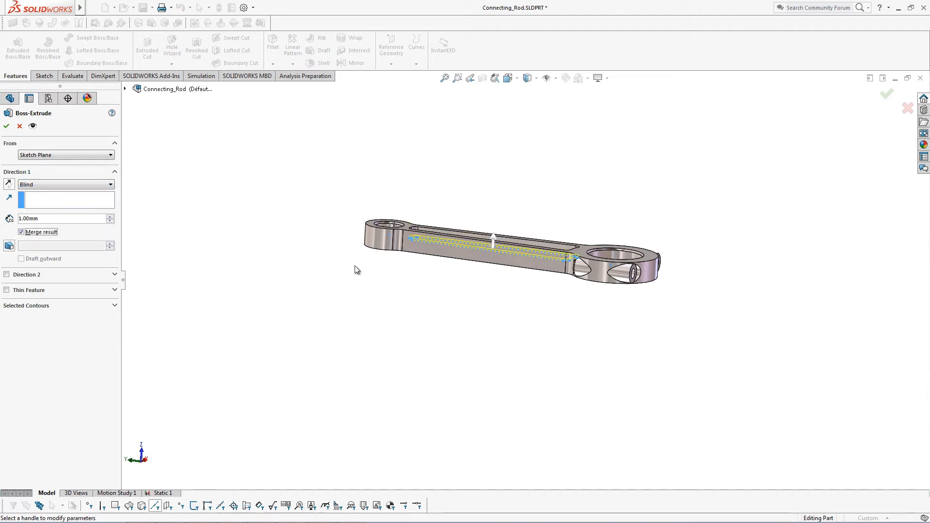
# - Add a second direction to the boss with a Blind depth of 1 mm and create the thin web in the slot
pyautogui.moveTo(356, 270)
pyautogui.mouseDown(button='middle')
pyautogui.moveTo(339, 270)
pyautogui.moveTo(490, 283)
pyautogui.mouseUp(button='middle')
pyautogui.scroll(-6, 461, 233)
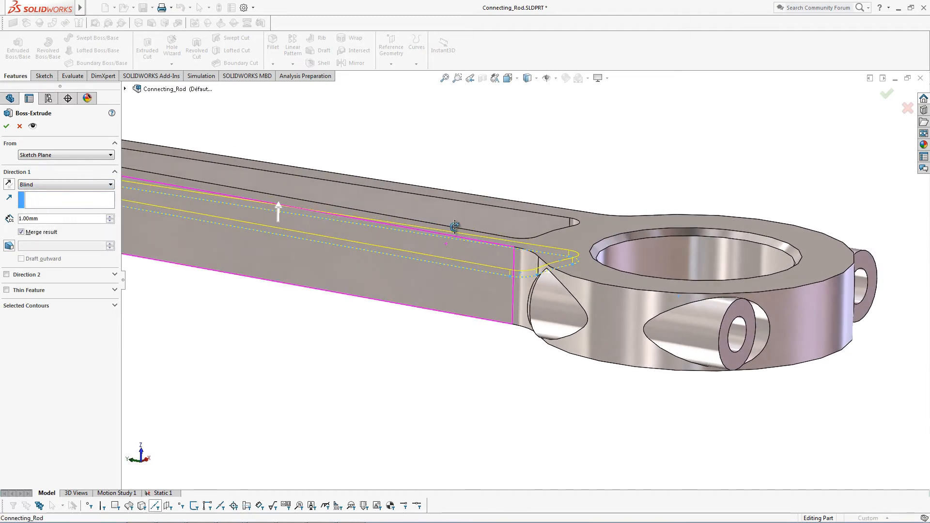
pyautogui.moveTo(455, 227); pyautogui.dragTo(490, 210, button='middle')
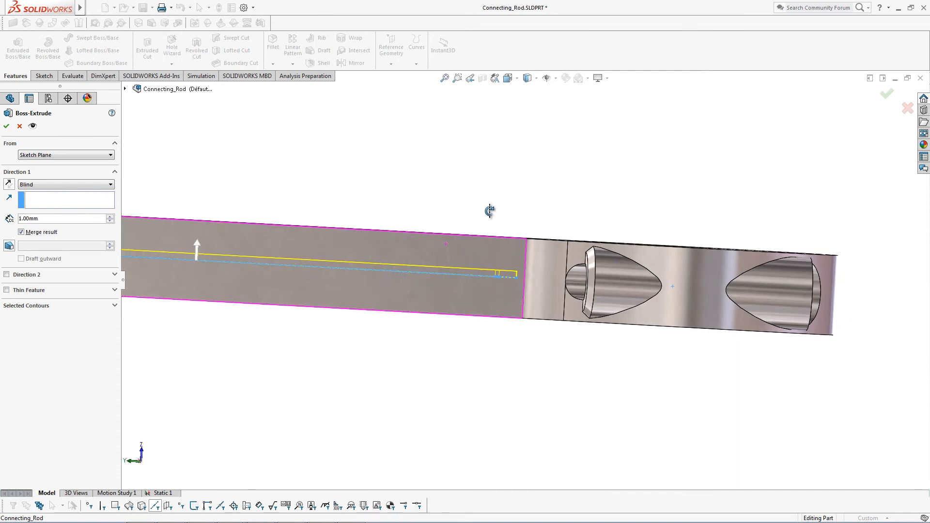
pyautogui.scroll(3, 417, 404)
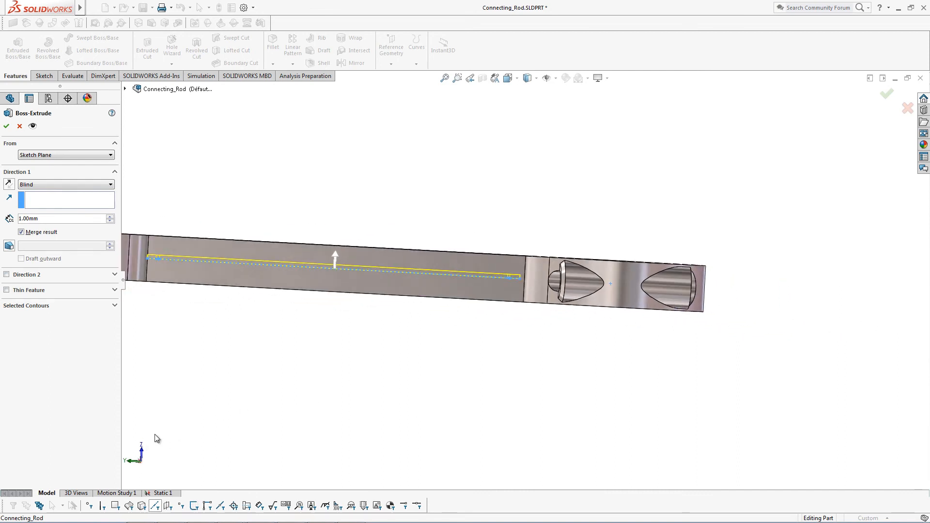
pyautogui.moveTo(400, 352); pyautogui.dragTo(386, 367, button='middle')
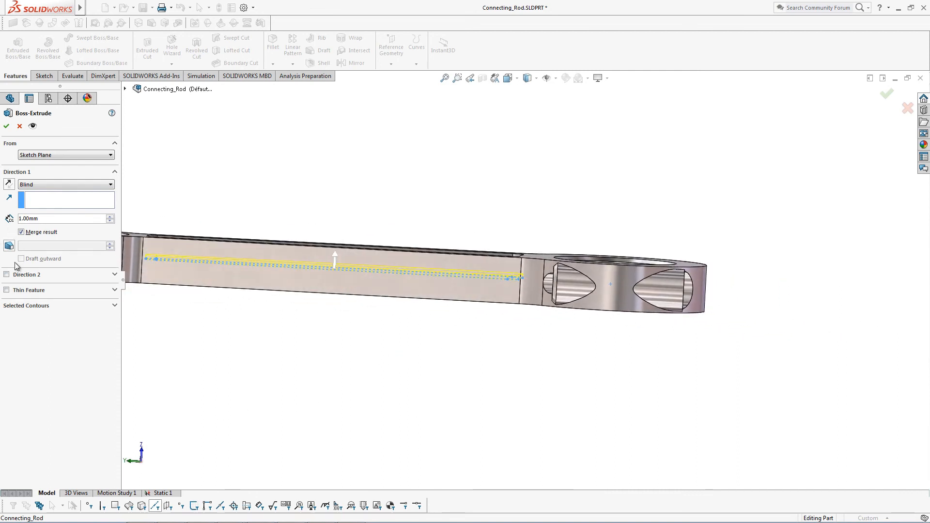
pyautogui.click(6, 275)
pyautogui.write('10.00mm')
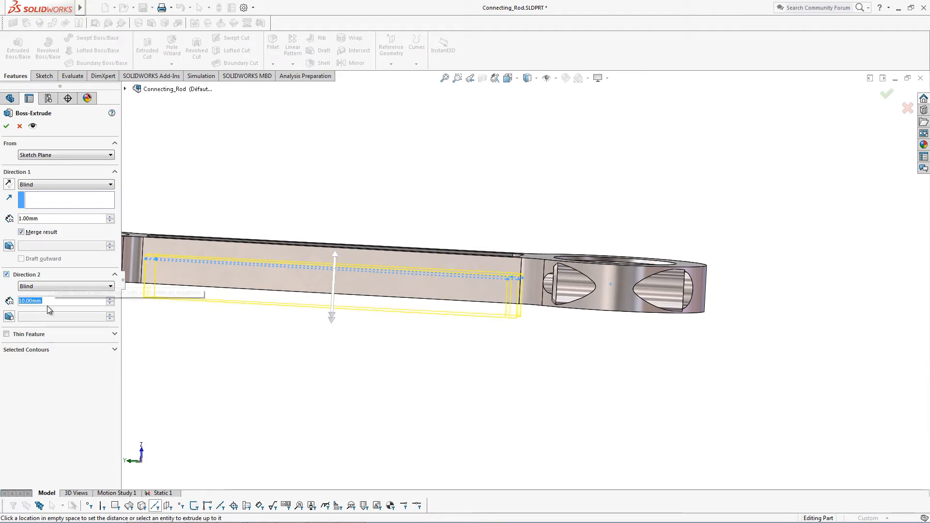
pyautogui.press('Return')
pyautogui.moveTo(328, 345); pyautogui.dragTo(285, 386, button='middle')
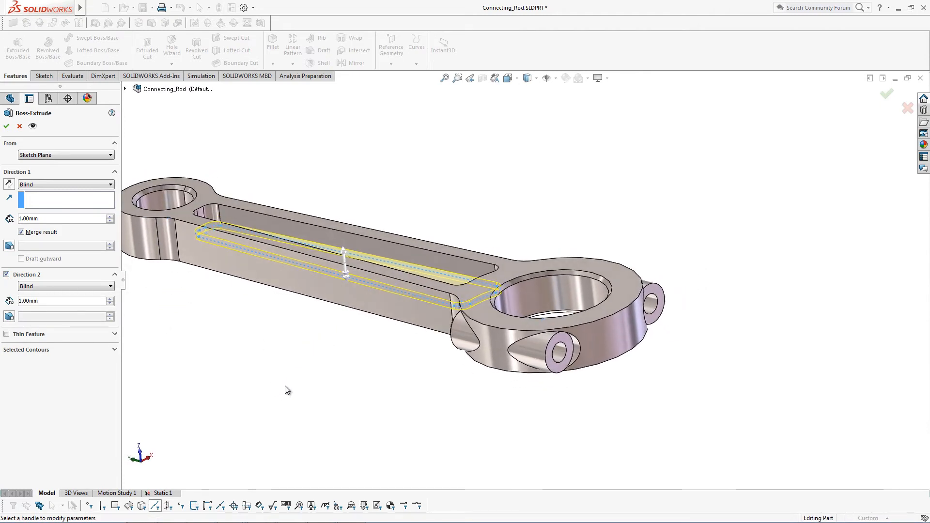
pyautogui.click(6, 126)
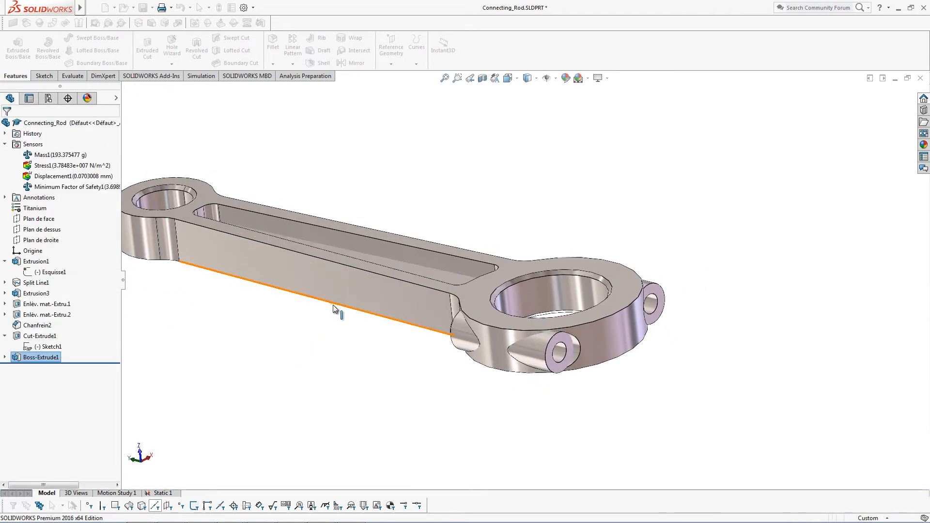
# - Rerun the Static 1 study on the rod with the added web, accepting the model save for the Trend Tracker iteration
pyautogui.moveTo(361, 354); pyautogui.dragTo(224, 324, button='middle')
pyautogui.click(161, 493)
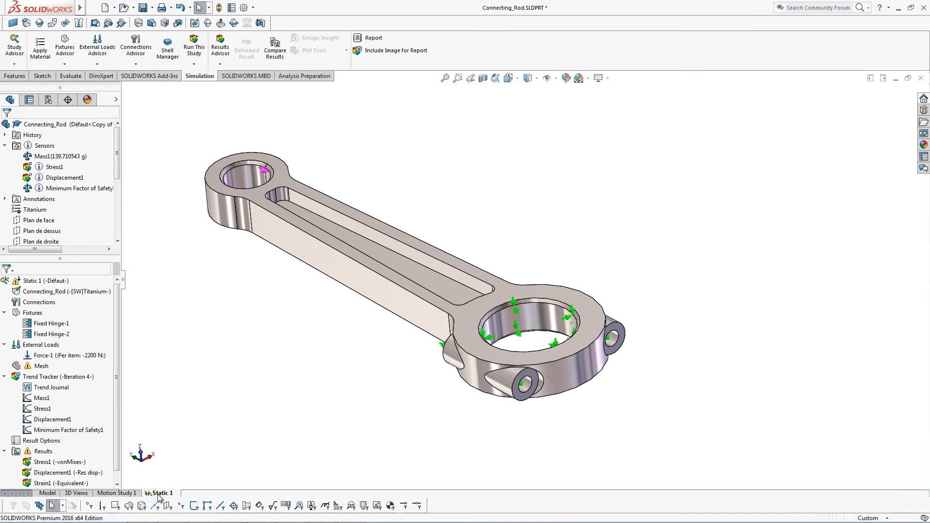
pyautogui.click(193, 47)
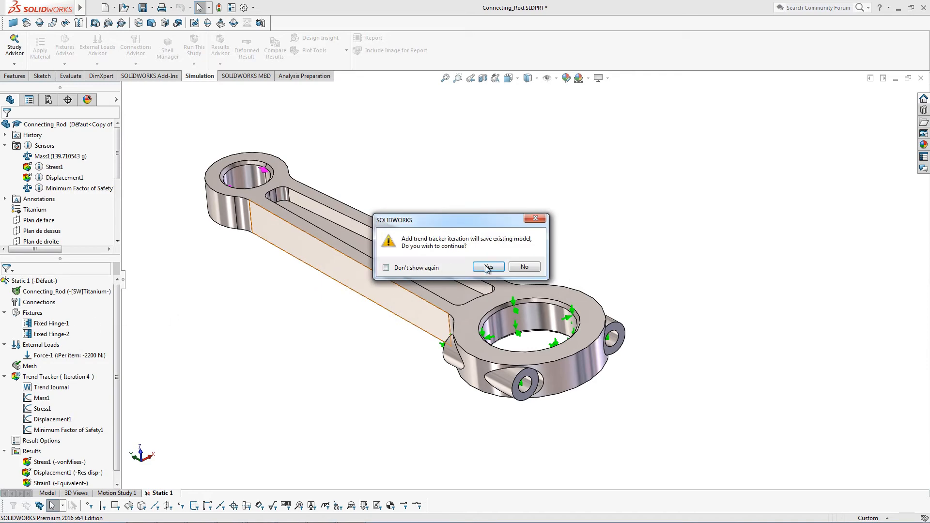
pyautogui.click(487, 268)
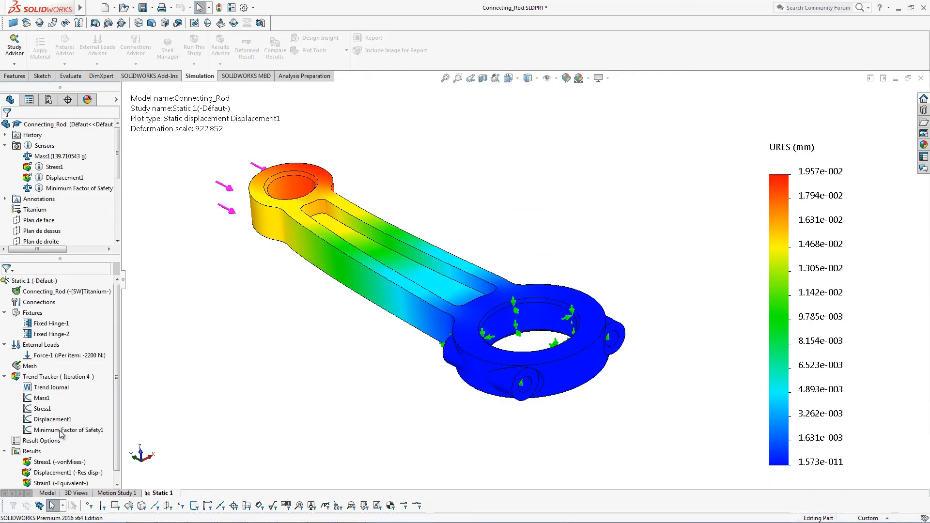
# - Compare the webbed rod with earlier iterations in the Minimum Factor of Safety1 and Mass1 trend graphs, closing each window
pyautogui.doubleClick(60, 429)
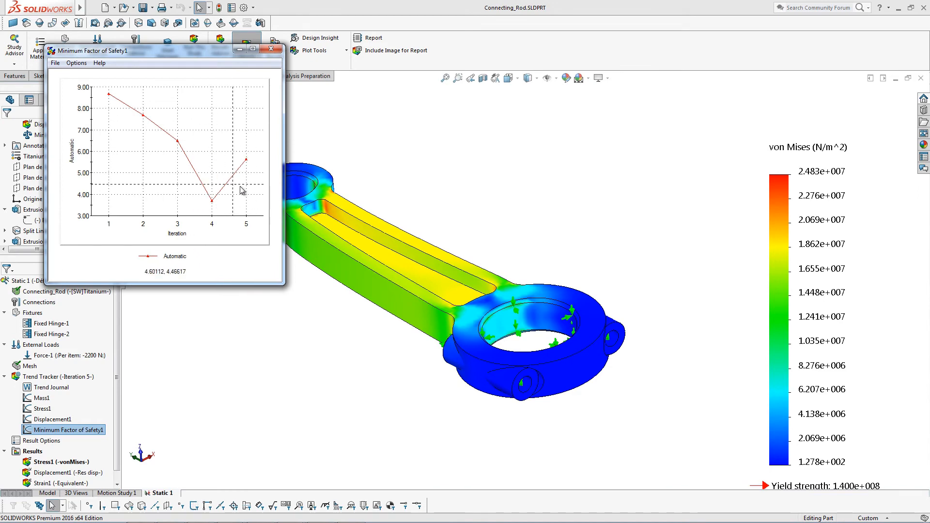
pyautogui.click(271, 49)
pyautogui.click(42, 398)
pyautogui.click(41, 398)
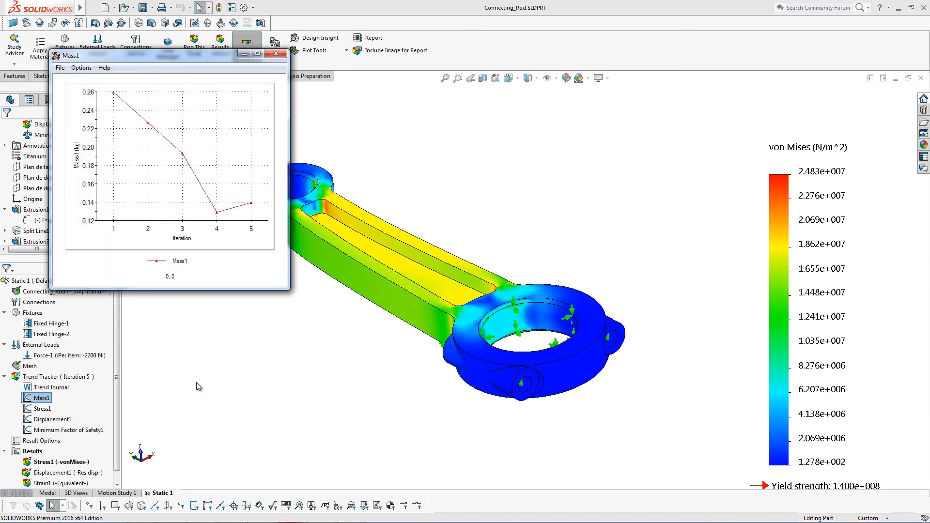
pyautogui.click(270, 60)
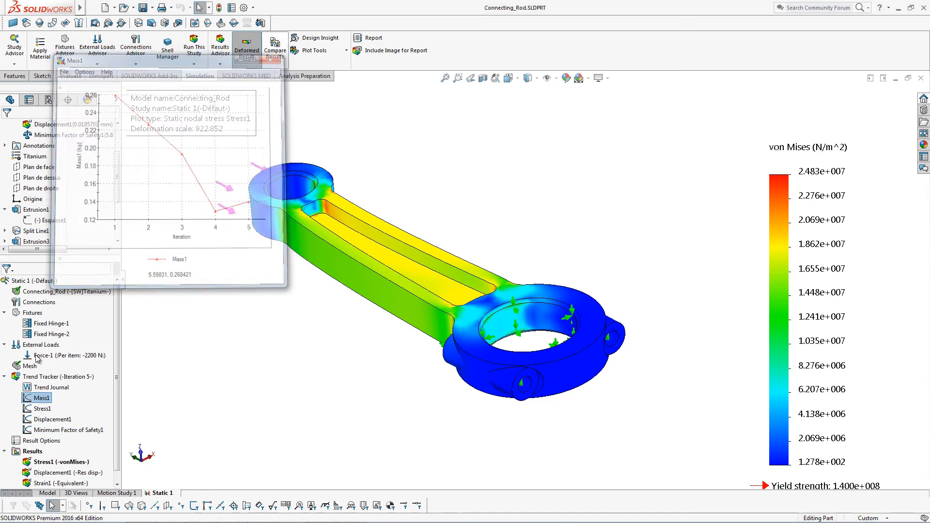
# - Look through the Trend Journal's recorded iterations down to the end, and close it along with the other open Word document
pyautogui.doubleClick(50, 387)
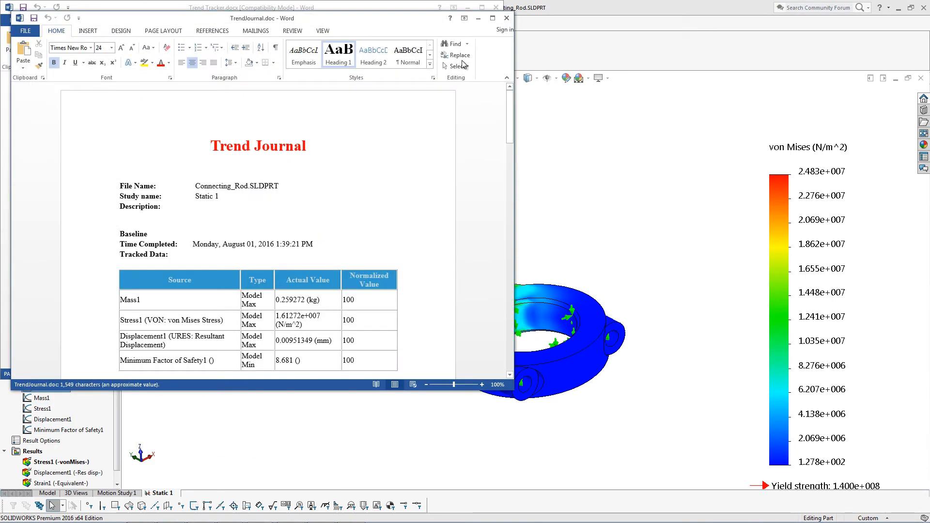
pyautogui.moveTo(510, 103); pyautogui.dragTo(501, 348)
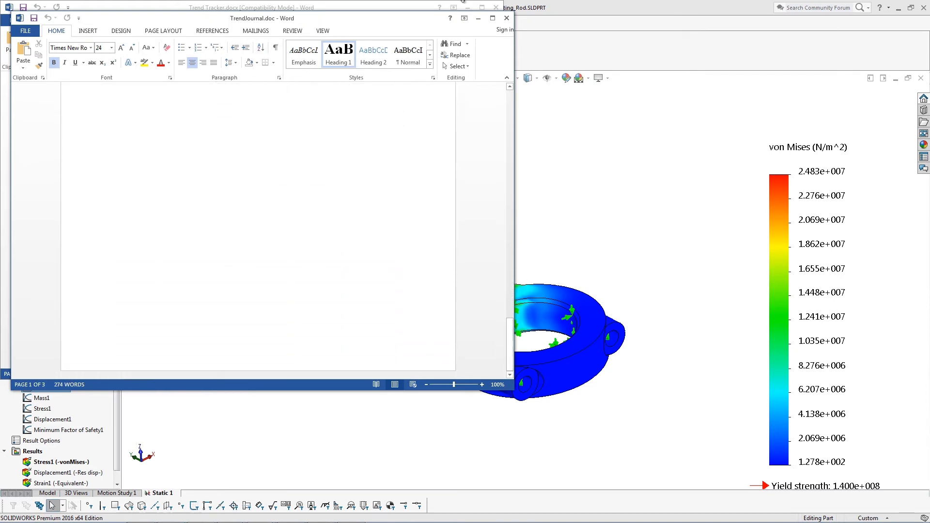
pyautogui.click(506, 17)
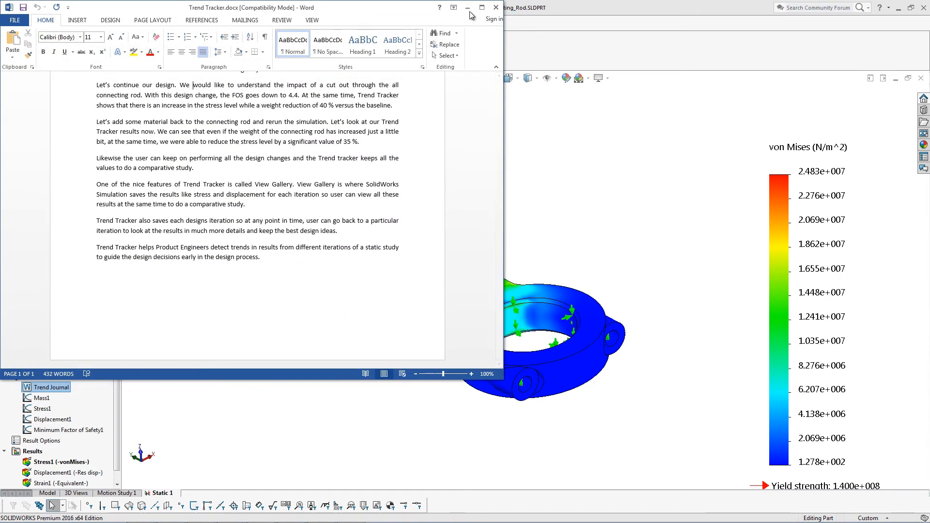
pyautogui.click(496, 7)
# - Open the Trend Tracker's View Gallery, browse the saved displacement and stress plot images of the iterations, and close the viewer
pyautogui.rightClick(48, 376)
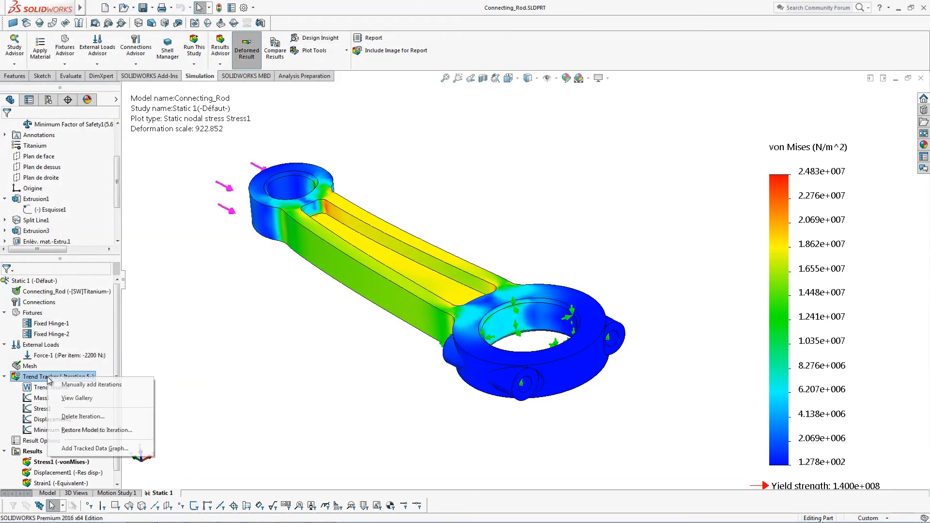
pyautogui.click(75, 397)
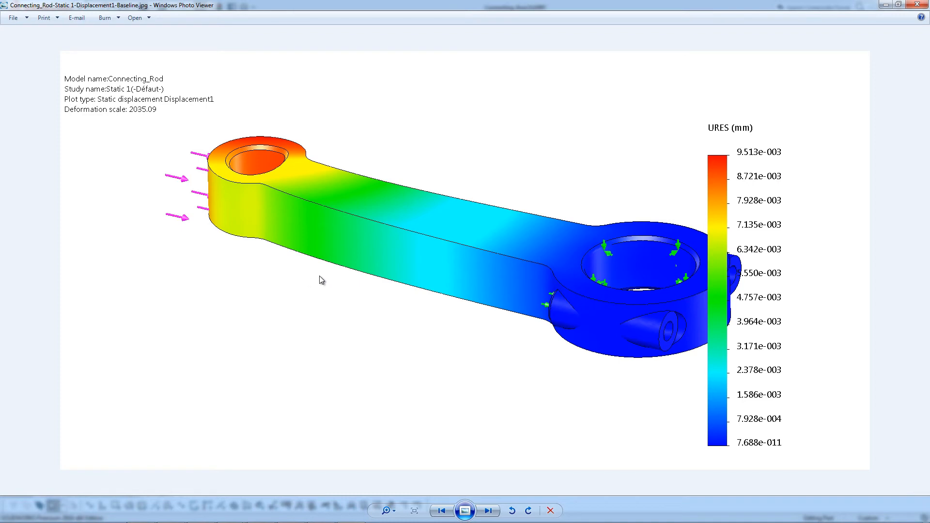
pyautogui.click(488, 511)
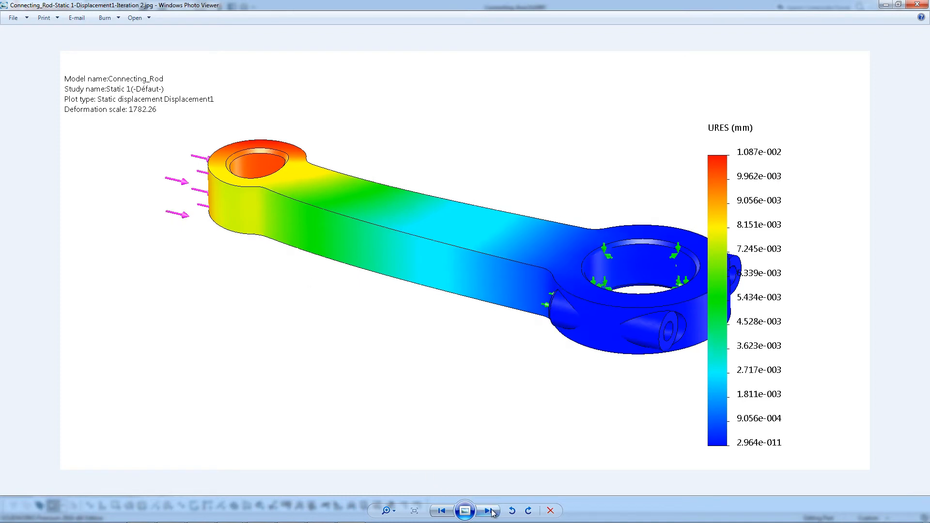
pyautogui.click(489, 511)
pyautogui.click(488, 510)
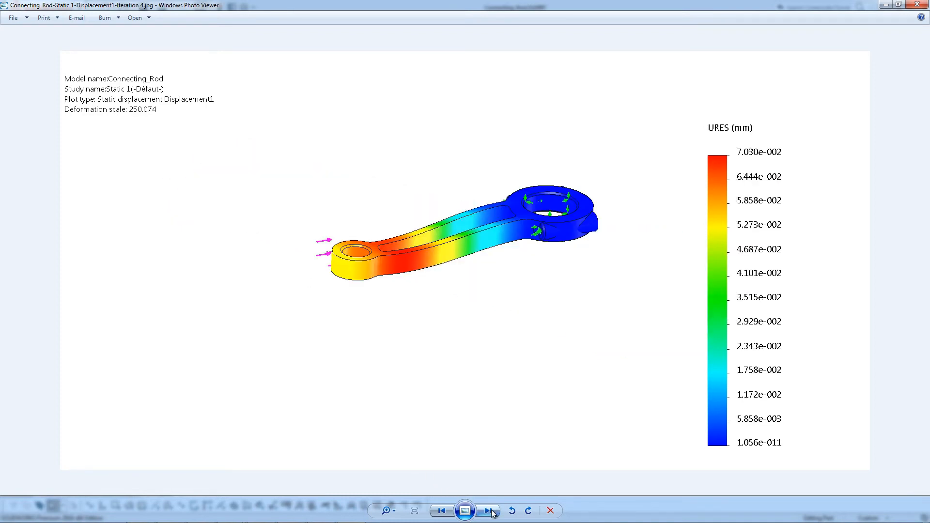
pyautogui.click(489, 511)
pyautogui.click(490, 511)
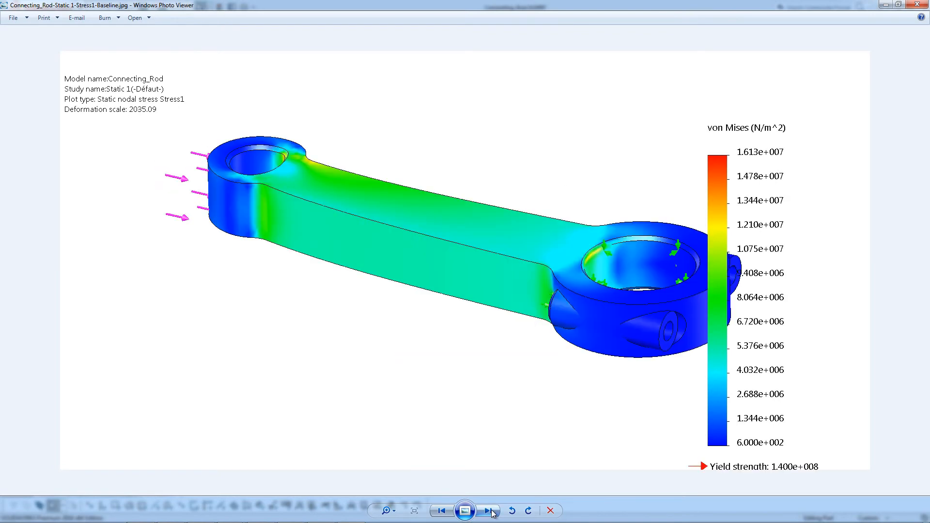
pyautogui.click(490, 511)
pyautogui.click(490, 511)
pyautogui.click(490, 511)
pyautogui.click(490, 511)
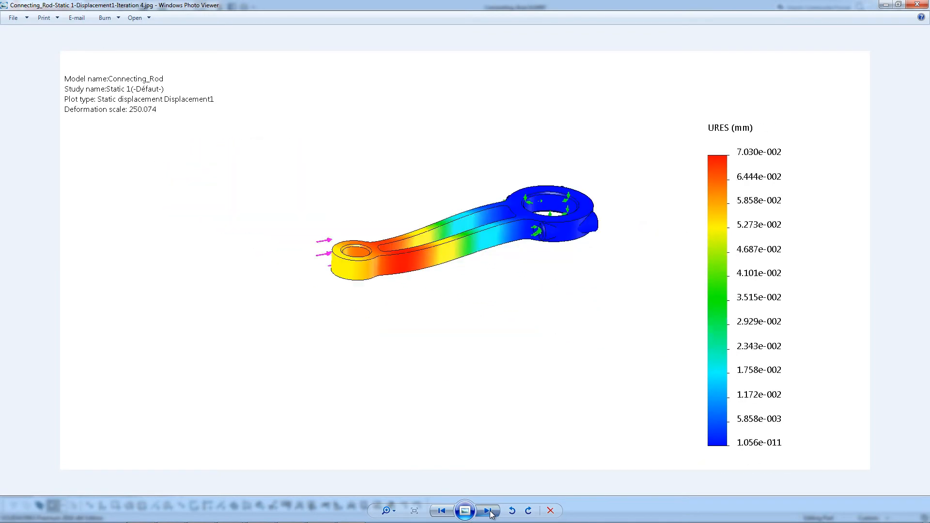
pyautogui.click(490, 511)
pyautogui.click(490, 511)
pyautogui.click(490, 511)
pyautogui.click(489, 512)
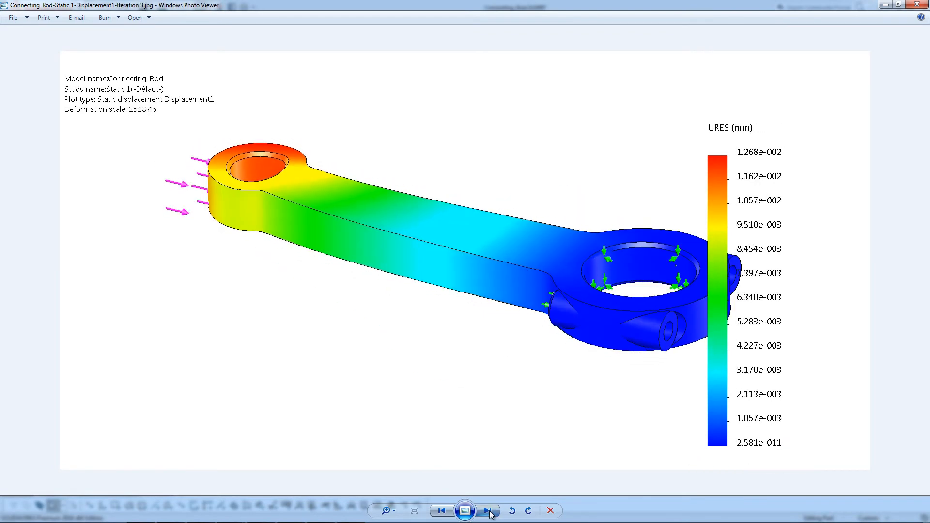
pyautogui.click(490, 511)
pyautogui.click(489, 511)
pyautogui.click(489, 511)
pyautogui.click(489, 511)
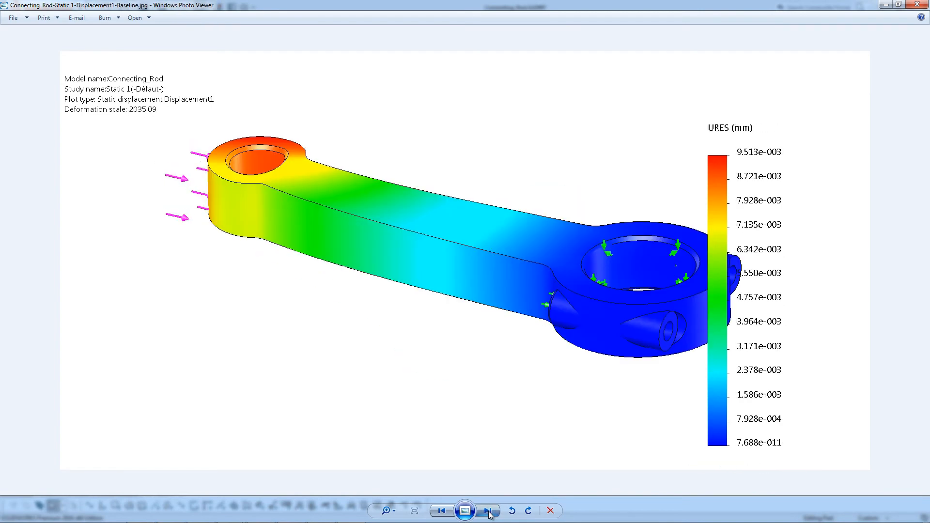
pyautogui.click(490, 511)
pyautogui.click(917, 4)
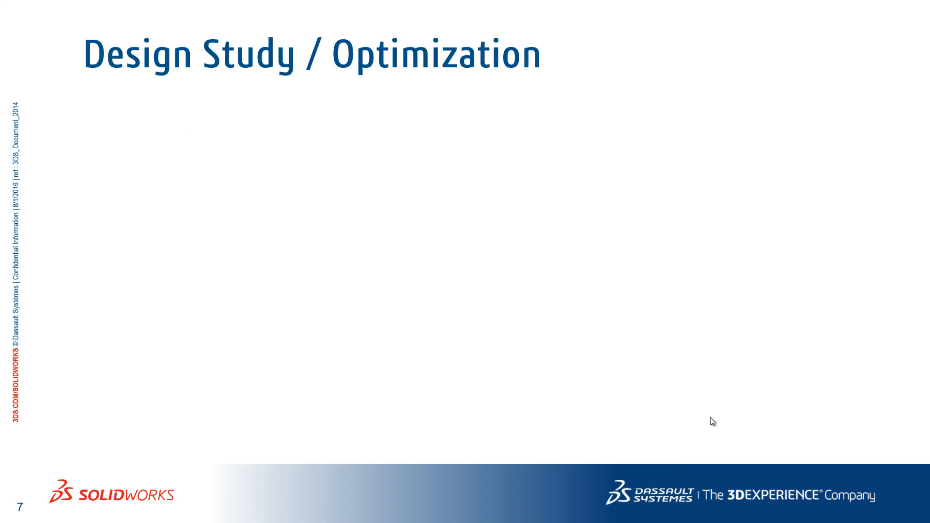
pyautogui.click(710, 417)
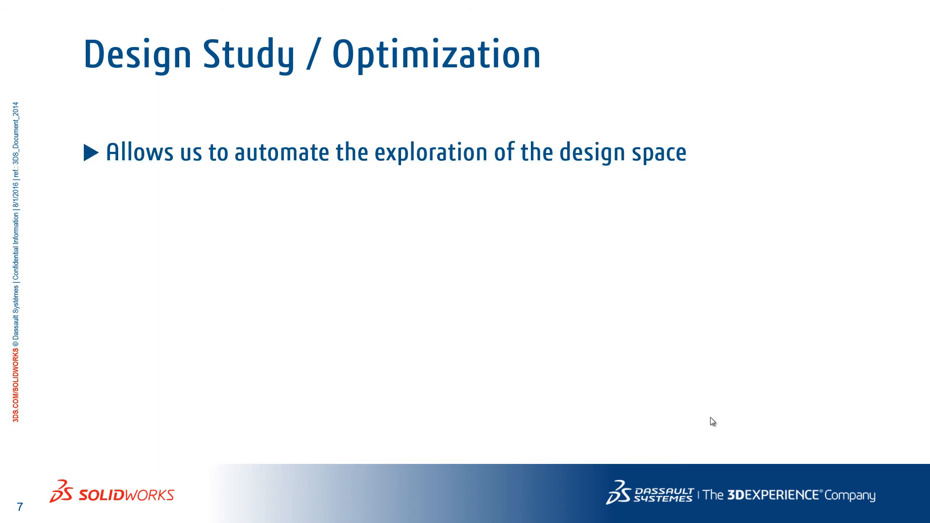
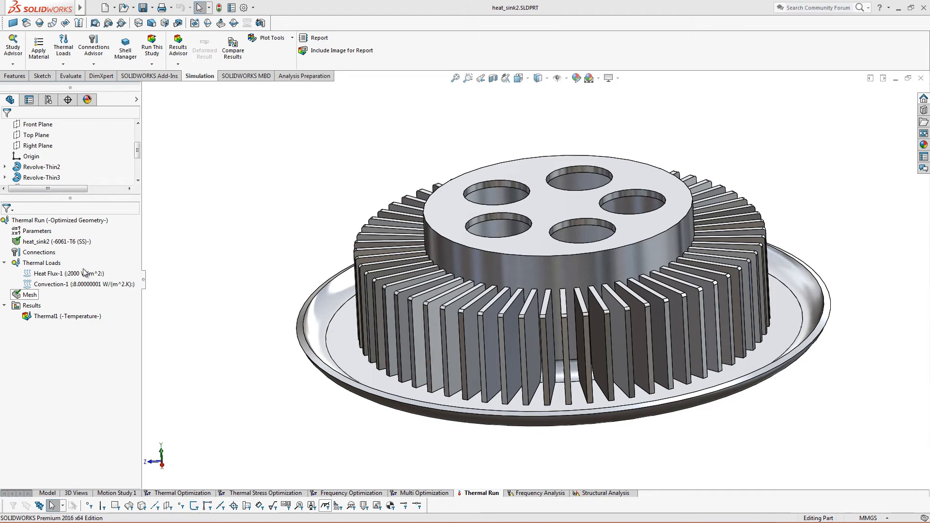
# - Examine the heat sink from below and above, and check the Convection-1 load's coefficient and ambient temperature
pyautogui.moveTo(276, 379); pyautogui.dragTo(277, 245, button='middle')
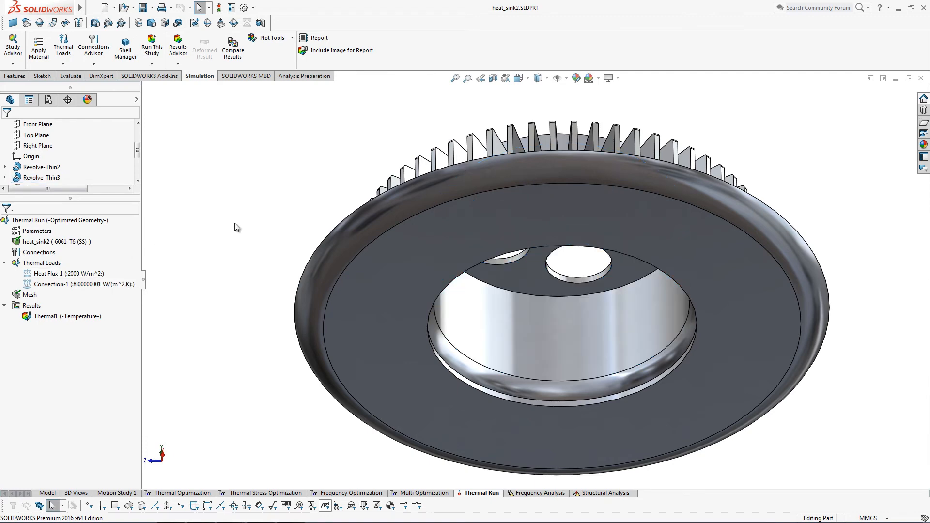
pyautogui.moveTo(235, 226); pyautogui.dragTo(202, 361, button='middle')
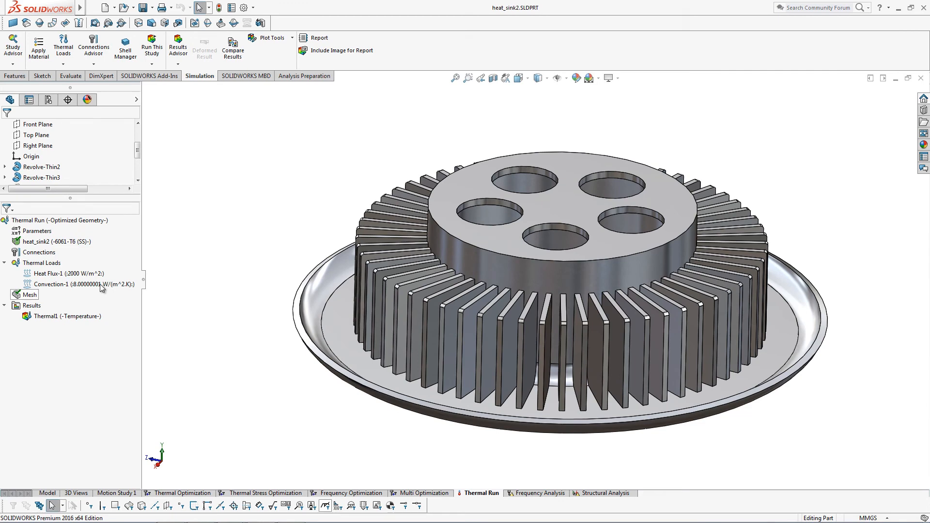
pyautogui.moveTo(85, 287)
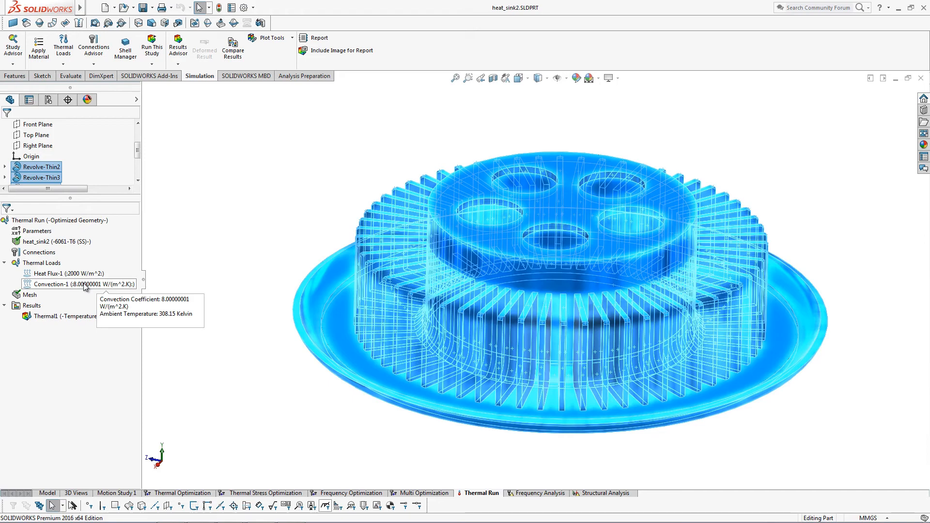
# - Show the Thermal1 temperature plot of the Thermal Run study and examine the heat distribution around the fins
pyautogui.doubleClick(62, 316)
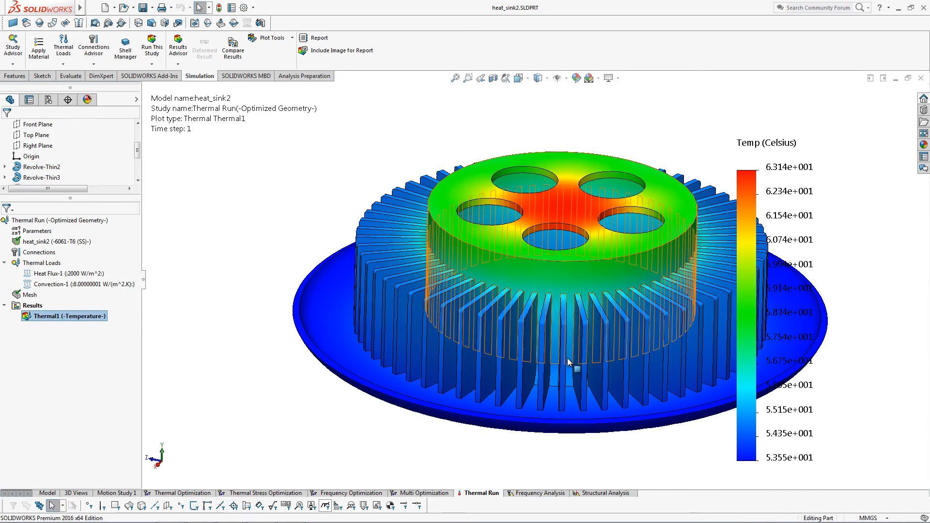
pyautogui.keyDown('ctrl'); pyautogui.moveTo(568, 392); pyautogui.dragTo(463, 410, button='middle'); pyautogui.keyUp('ctrl')
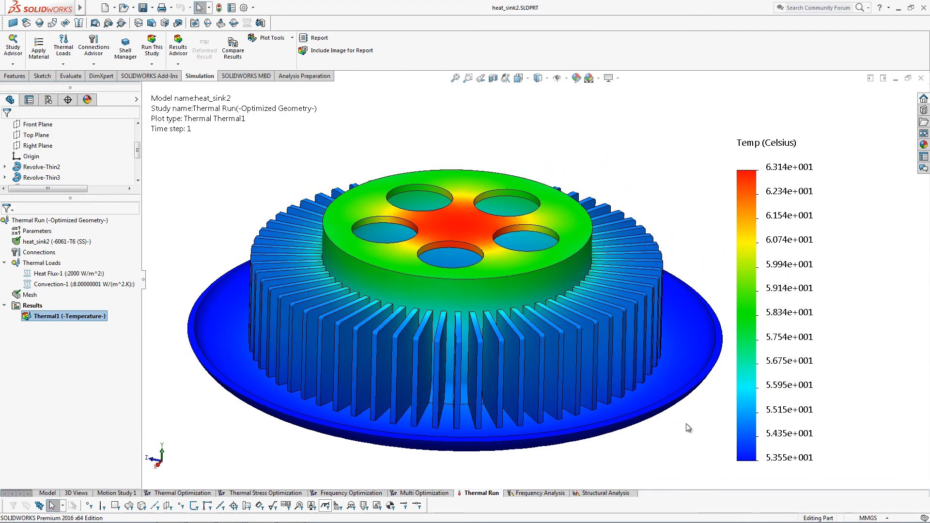
pyautogui.moveTo(688, 427); pyautogui.dragTo(654, 438, button='middle')
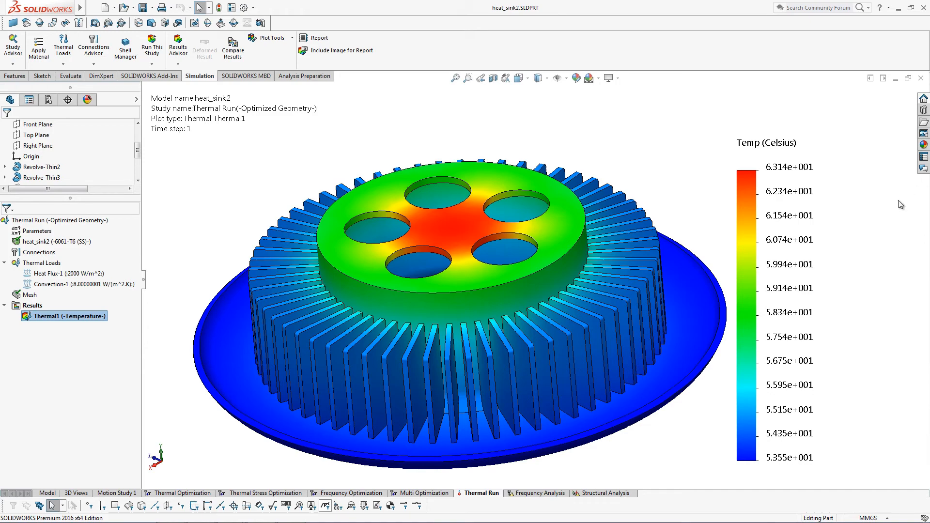
pyautogui.moveTo(212, 214); pyautogui.dragTo(201, 277, button='middle')
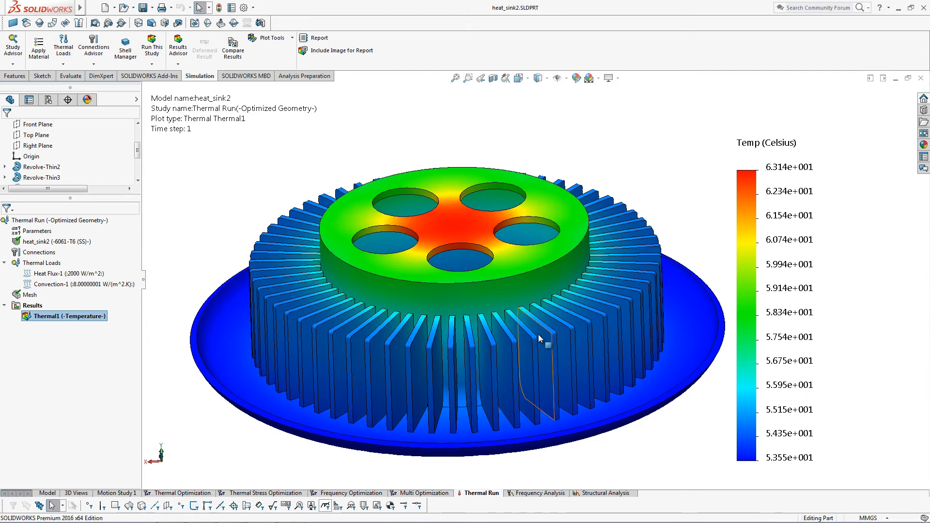
# - Open the Thermal Optimization design study and bring up its variable setup
pyautogui.rightClick(477, 494)
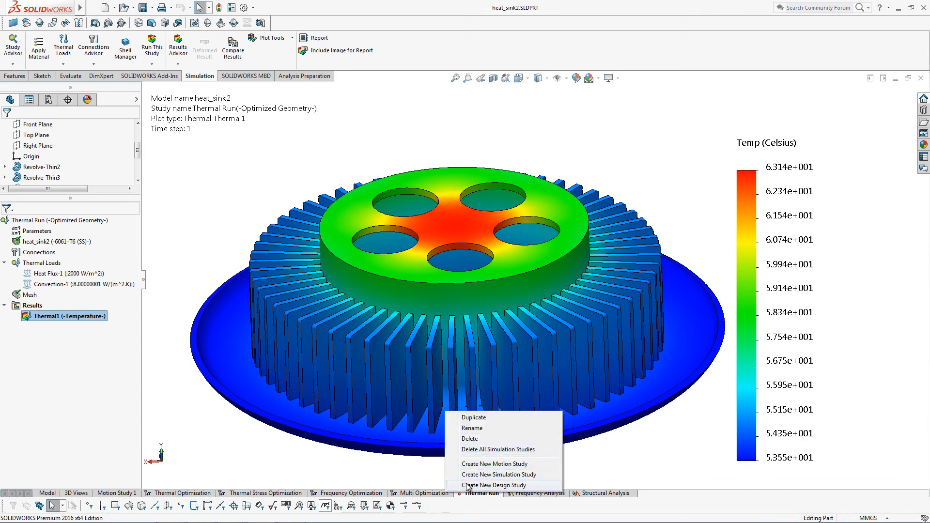
pyautogui.click(315, 476)
pyautogui.click(156, 494)
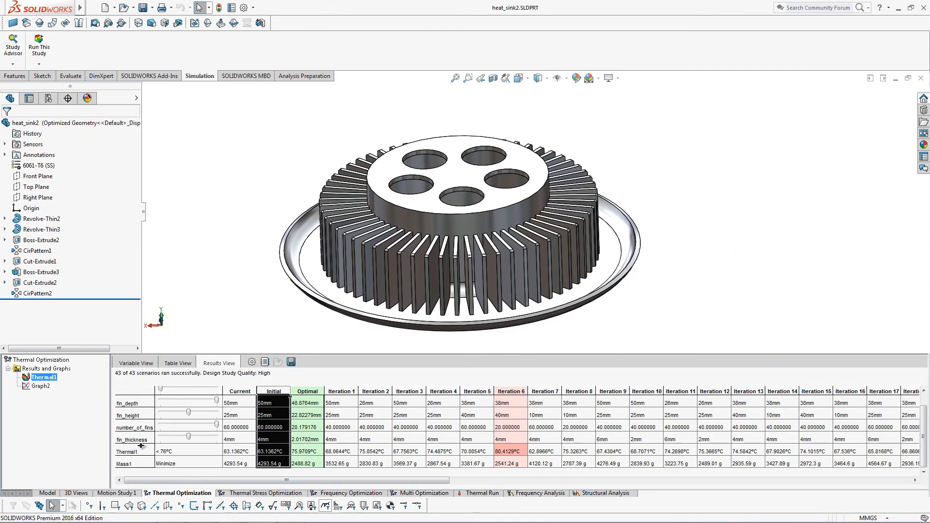
pyautogui.click(132, 404)
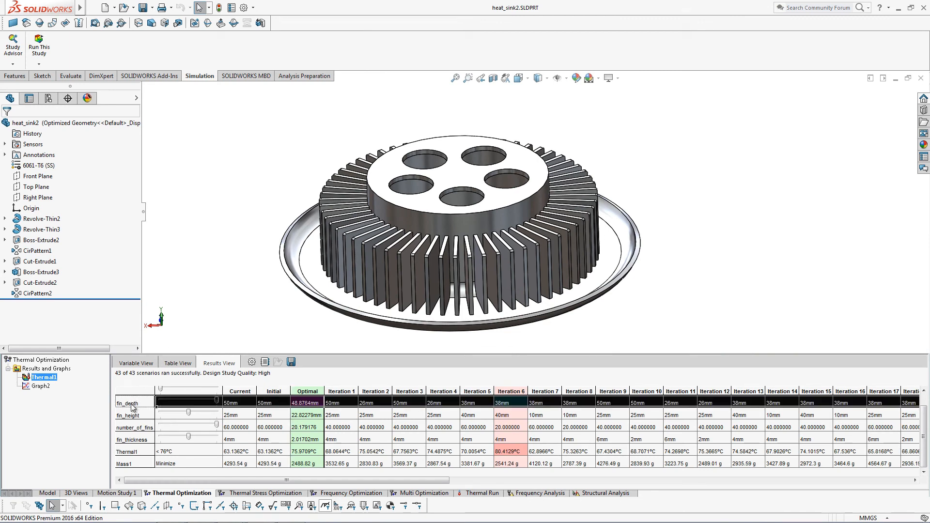
pyautogui.click(140, 364)
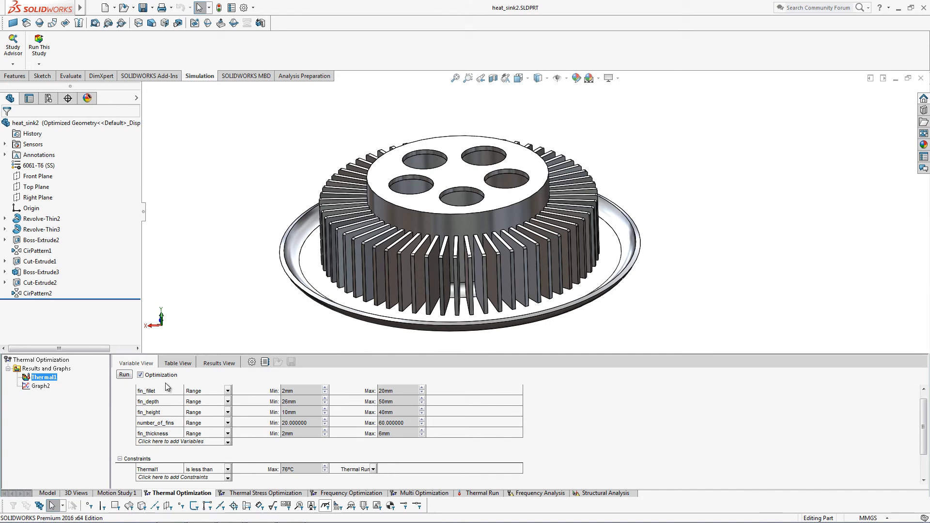
# - Highlight the fin_fillet, fin_depth, fin_height, number_of_fins and fin_thickness variables one by one to locate their dimensions on the heat sink
pyautogui.click(151, 390)
pyautogui.moveTo(314, 203)
pyautogui.mouseDown(button='middle')
pyautogui.moveTo(202, 251)
pyautogui.moveTo(181, 297)
pyautogui.moveTo(186, 310)
pyautogui.mouseUp(button='middle')
pyautogui.click(164, 392)
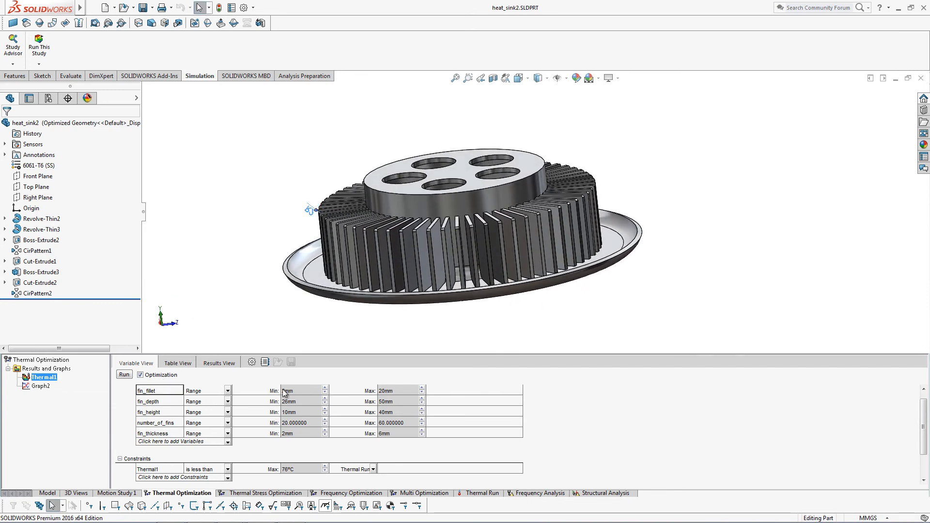
pyautogui.click(161, 402)
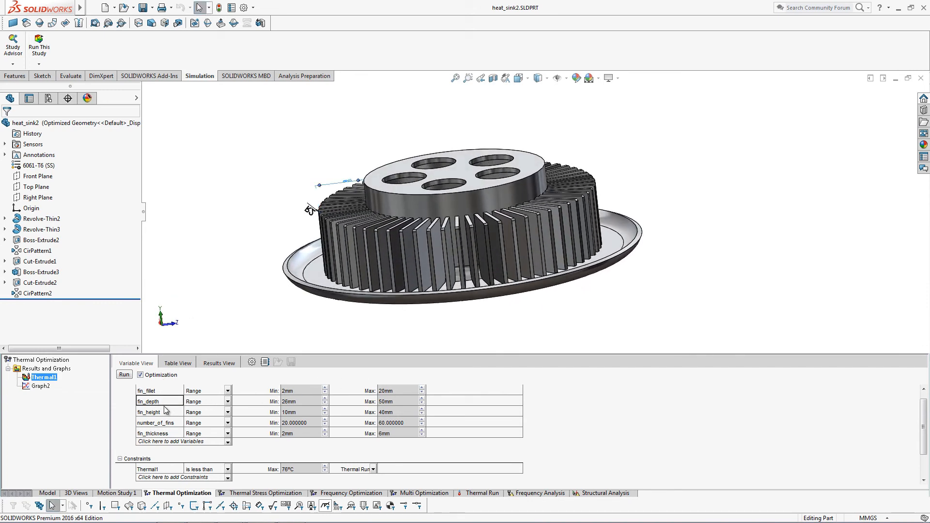
pyautogui.moveTo(239, 289); pyautogui.dragTo(240, 313, button='middle')
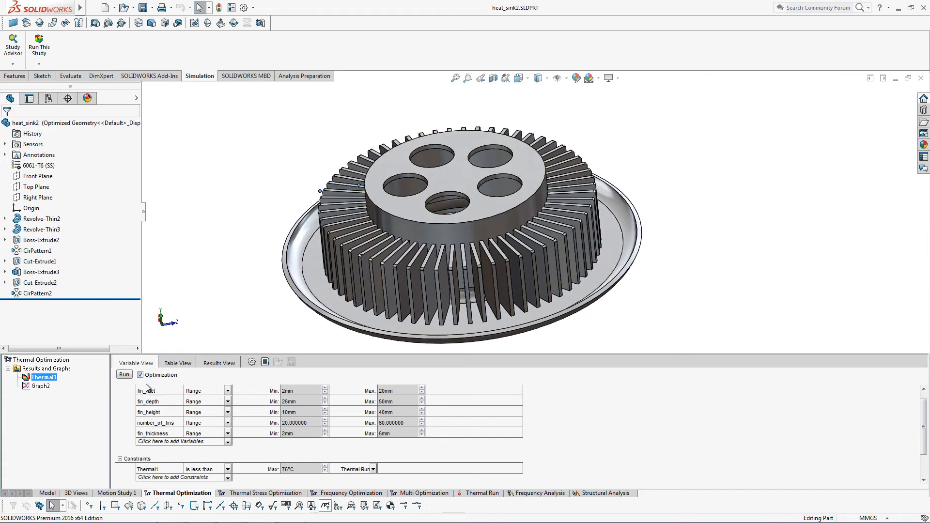
pyautogui.click(159, 404)
pyautogui.click(157, 413)
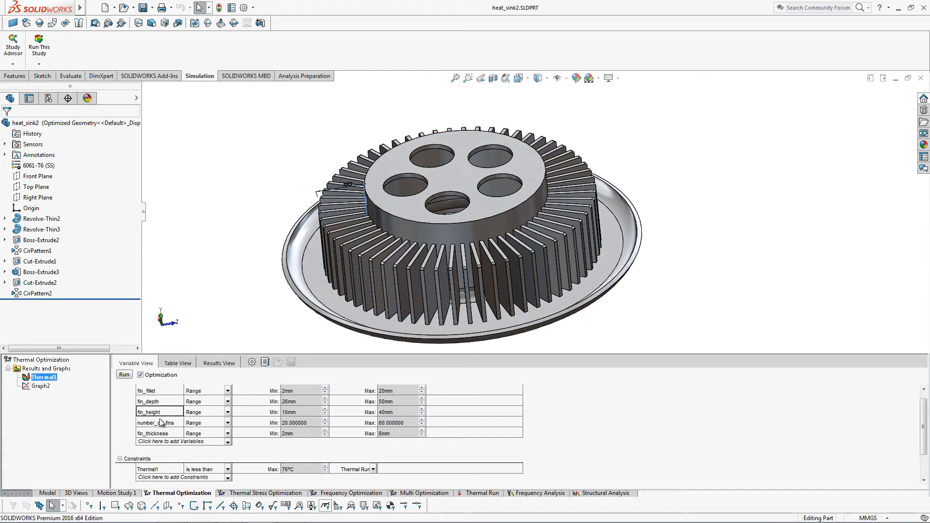
pyautogui.click(162, 422)
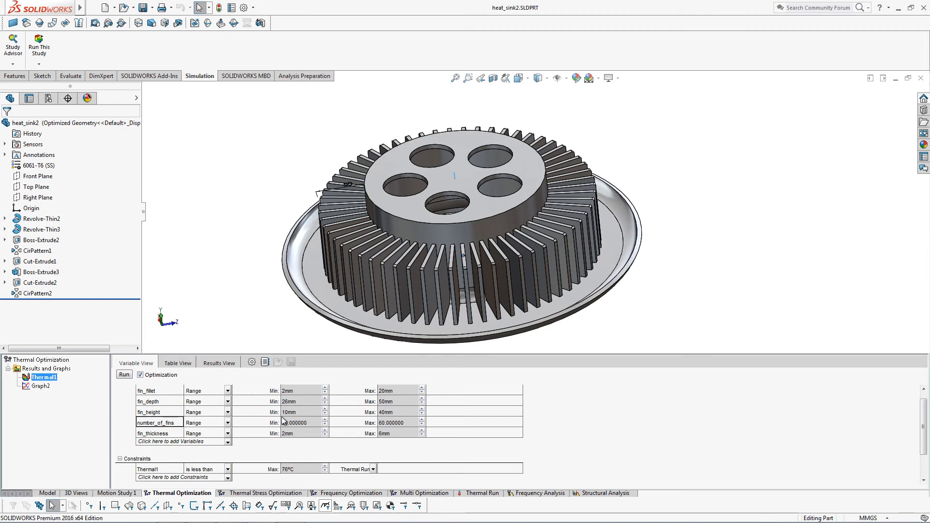
pyautogui.click(166, 433)
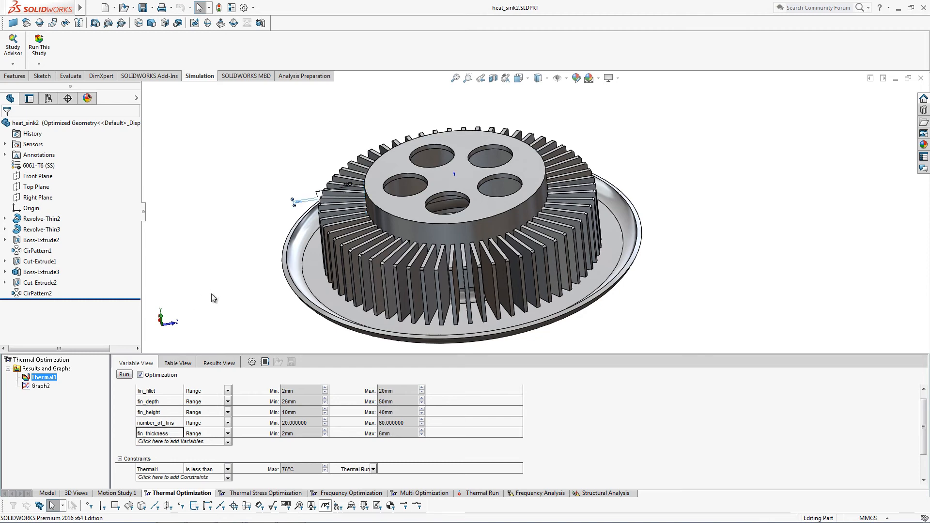
pyautogui.moveTo(234, 300); pyautogui.dragTo(241, 282, button='middle')
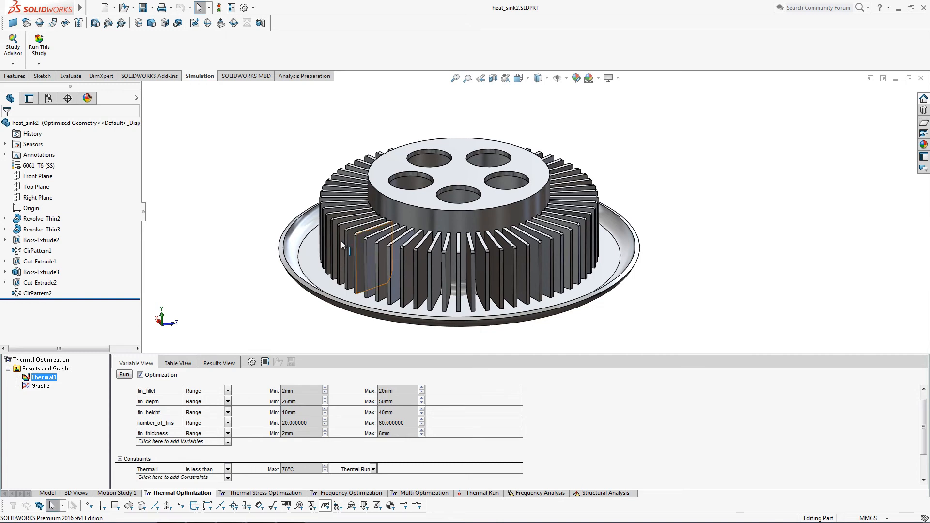
# - Review the range type choices for fin_fillet, and check the study's Thermal1 constraint and Mass1 goal
pyautogui.click(230, 390)
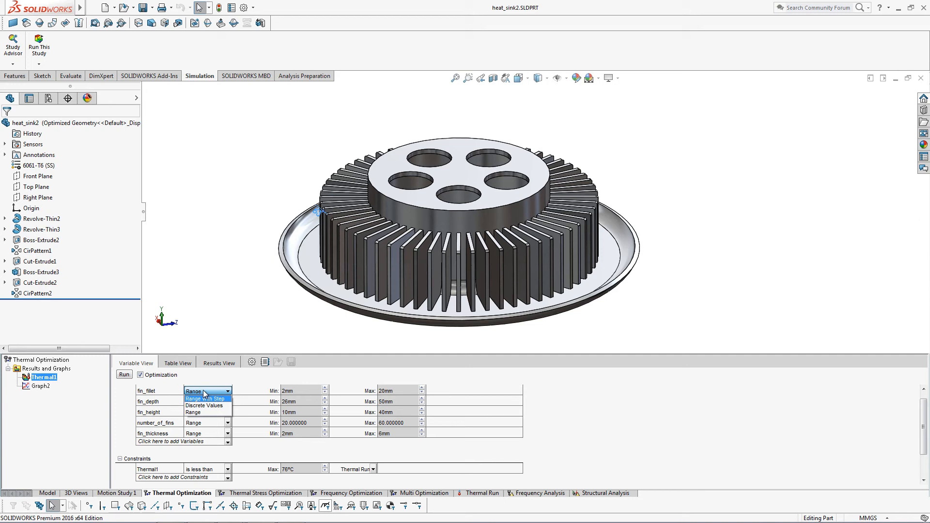
pyautogui.click(211, 339)
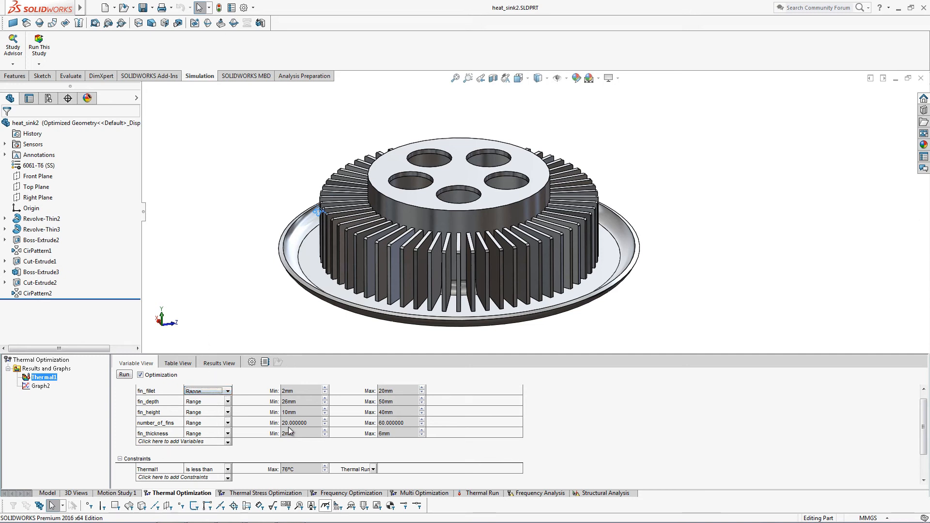
pyautogui.moveTo(923, 409); pyautogui.dragTo(926, 428)
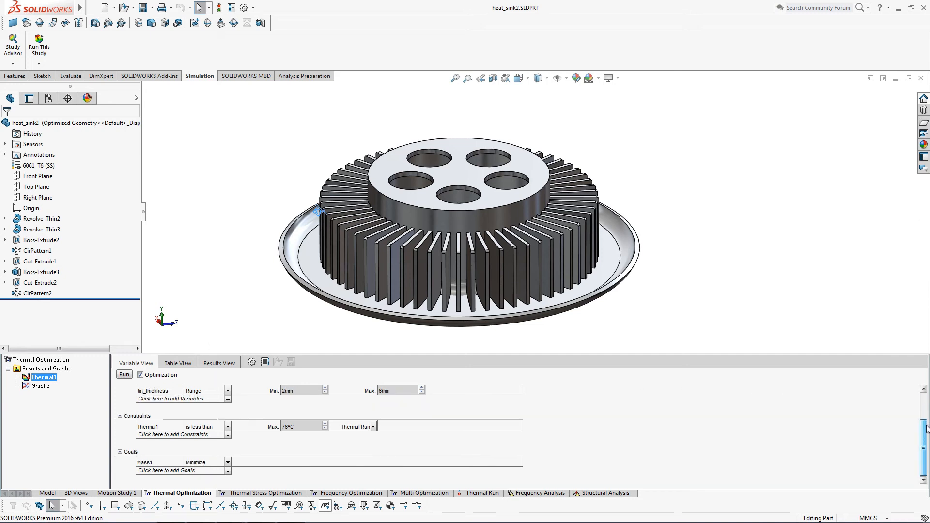
pyautogui.click(160, 428)
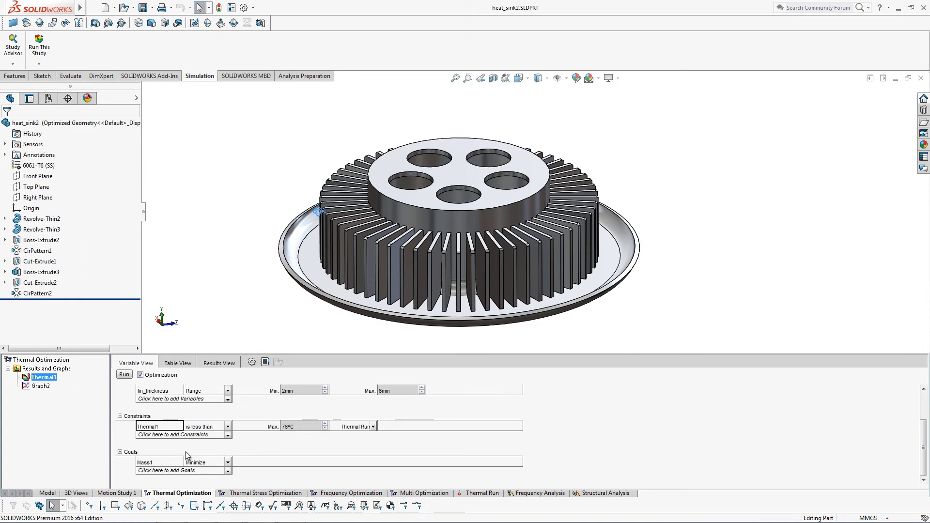
# - Look over the scenario table, open the optimization results, and display Iterations 1, 2, 3 and 6 to examine their temperature plots
pyautogui.click(176, 362)
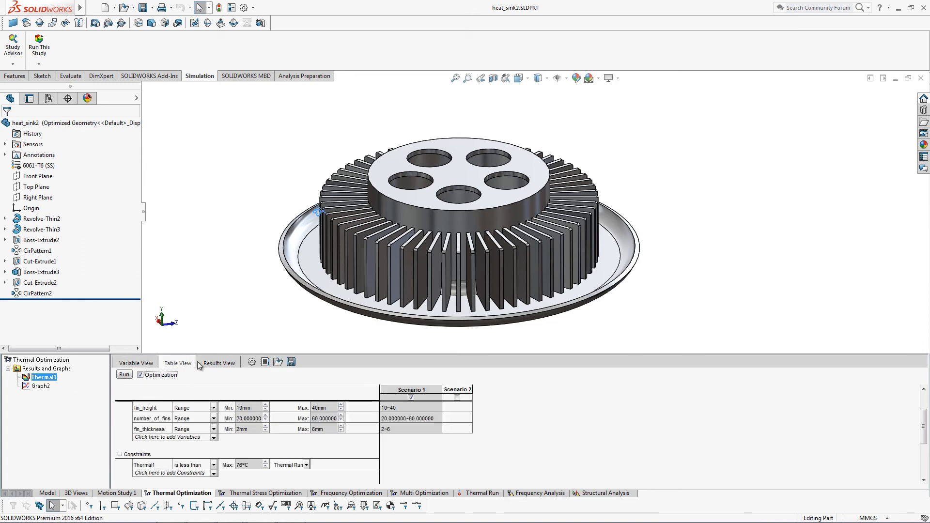
pyautogui.click(219, 363)
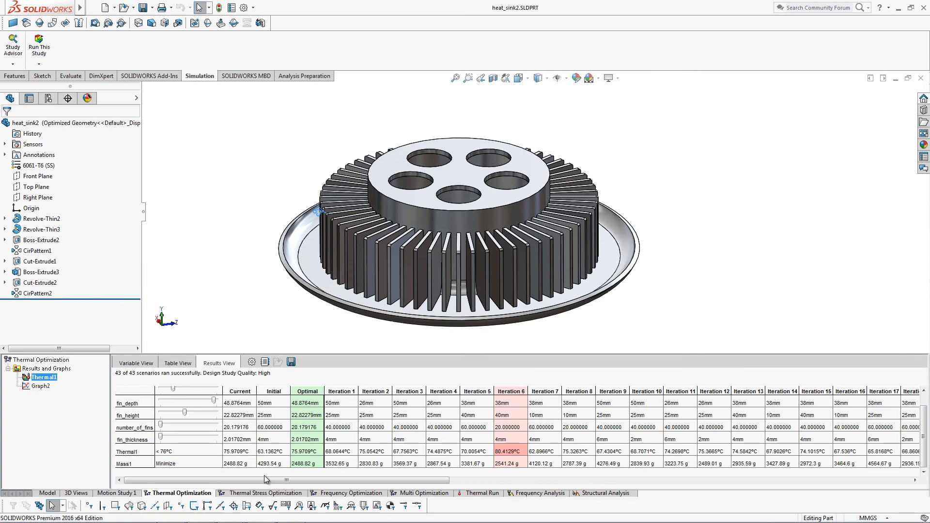
pyautogui.moveTo(276, 480); pyautogui.dragTo(232, 504)
pyautogui.click(340, 391)
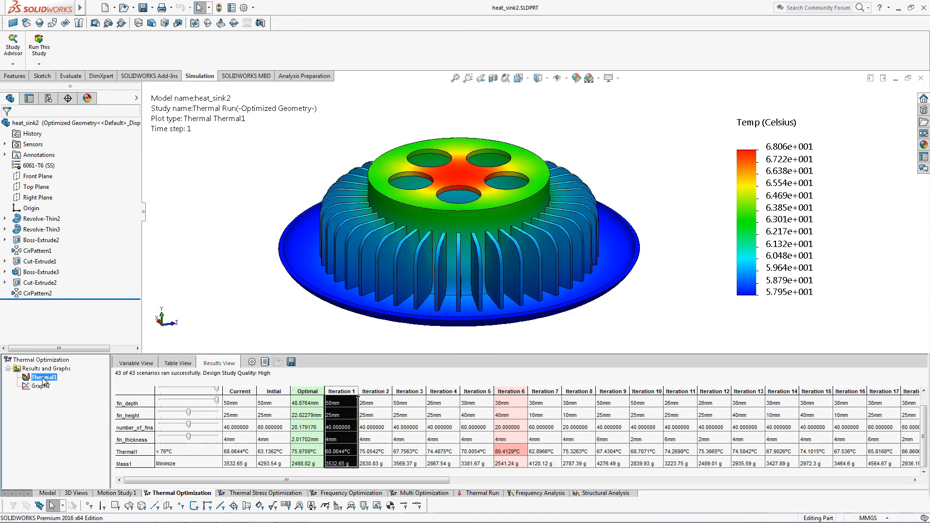
pyautogui.click(376, 391)
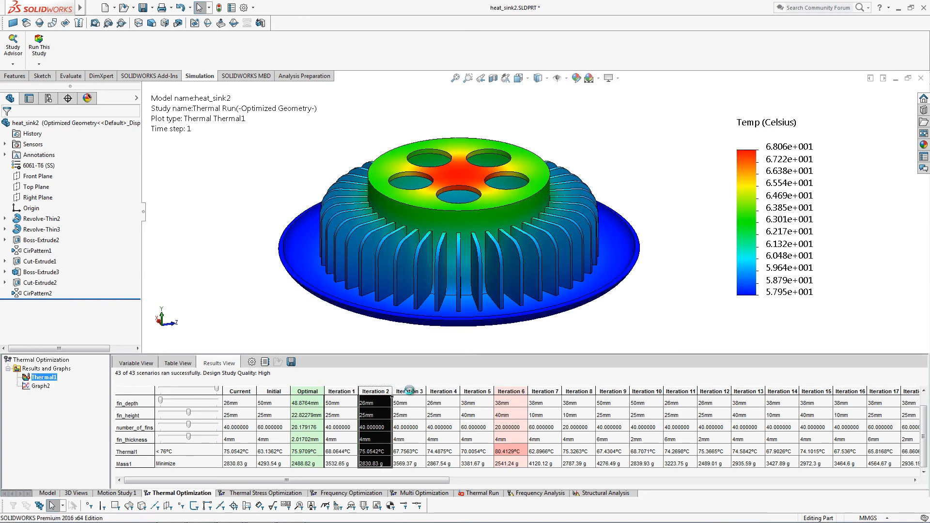
pyautogui.click(410, 390)
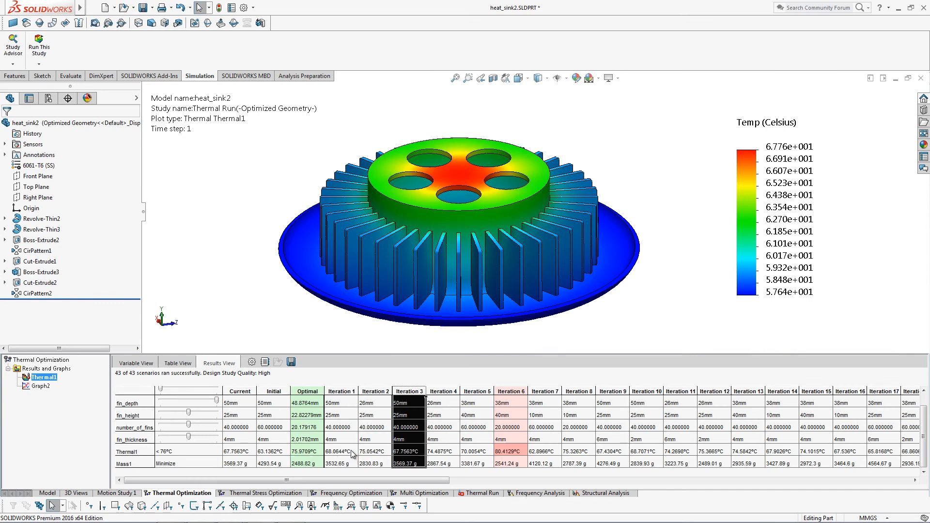
pyautogui.click(511, 391)
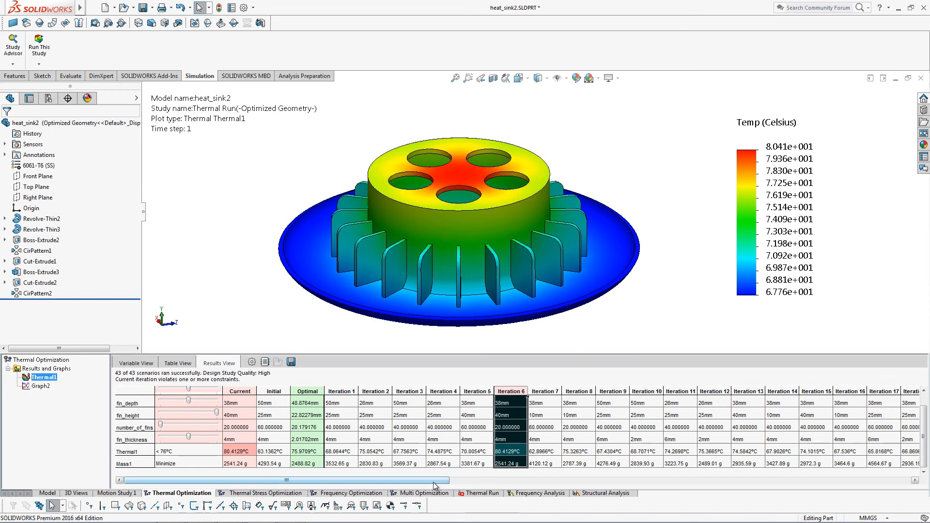
# - Display Iterations 19 and 20, the Optimal design and the Initial design in the optimization results to compare geometry and temperatures
pyautogui.moveTo(435, 486); pyautogui.dragTo(625, 381)
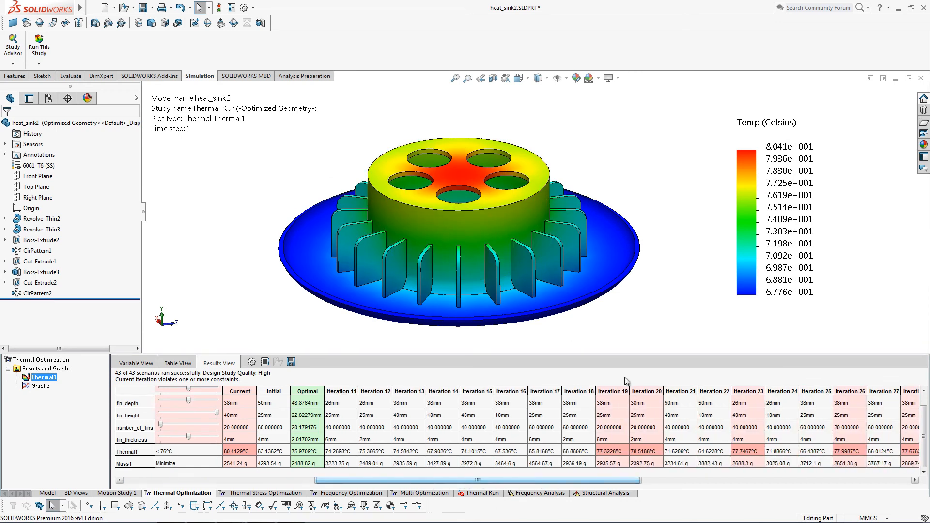
pyautogui.click(618, 390)
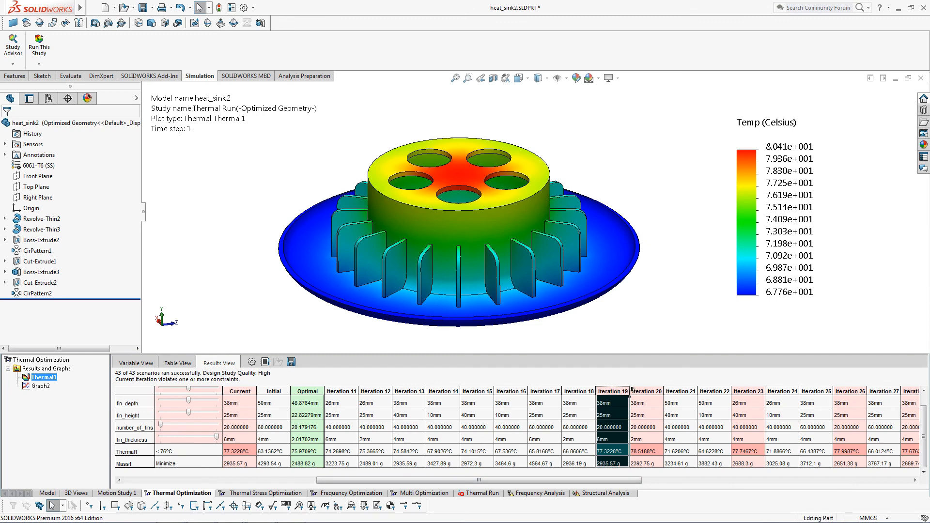
pyautogui.click(632, 390)
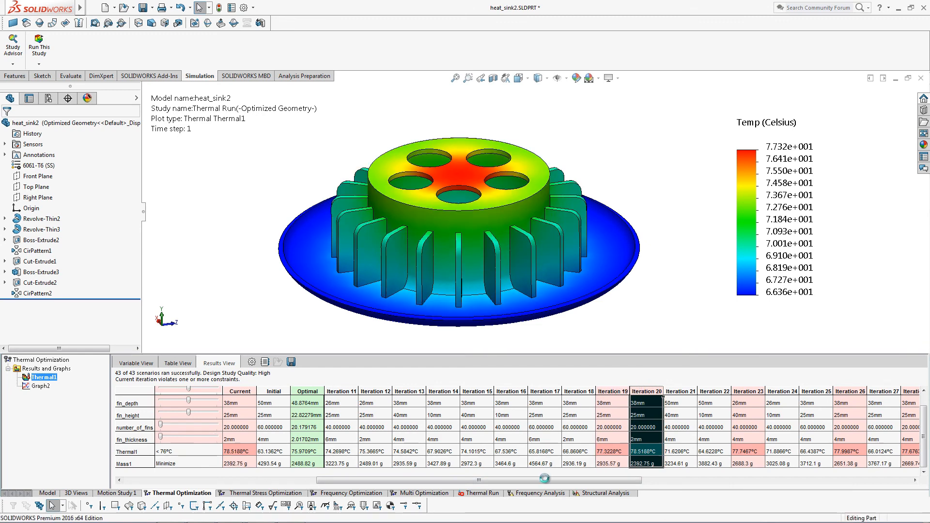
pyautogui.moveTo(545, 480)
pyautogui.mouseDown()
pyautogui.moveTo(822, 465)
pyautogui.moveTo(542, 477)
pyautogui.mouseUp()
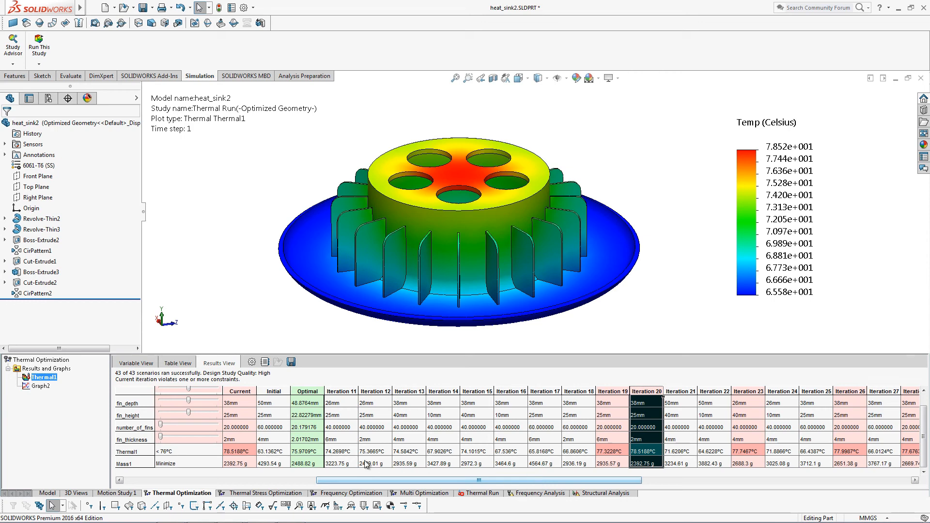
pyautogui.click(306, 391)
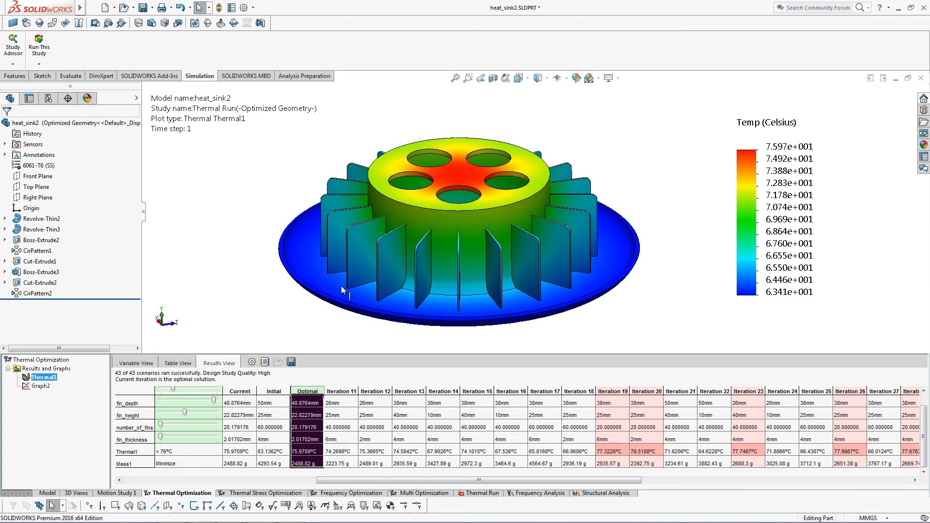
pyautogui.click(273, 391)
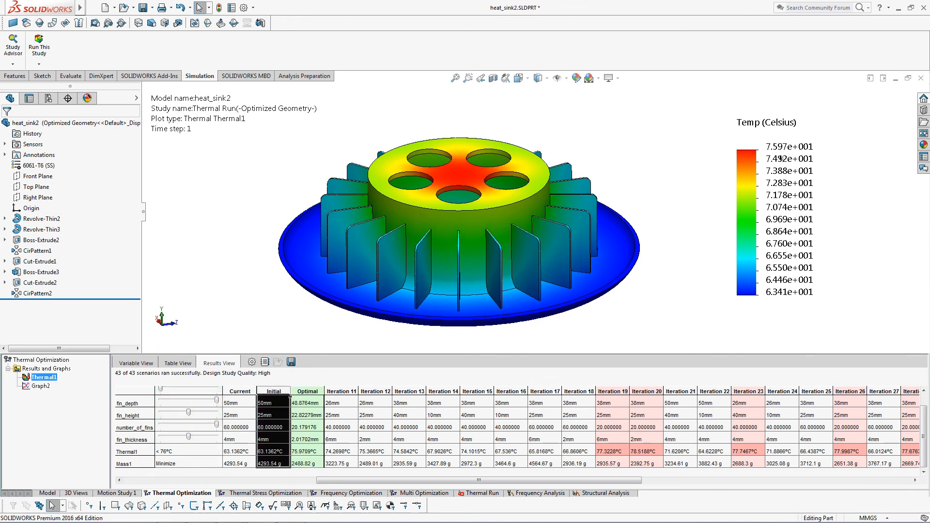
# - Display the Optimal and Initial designs, and view the existing Graph2 local trend of Thermal1 against number_of_fins
pyautogui.click(305, 390)
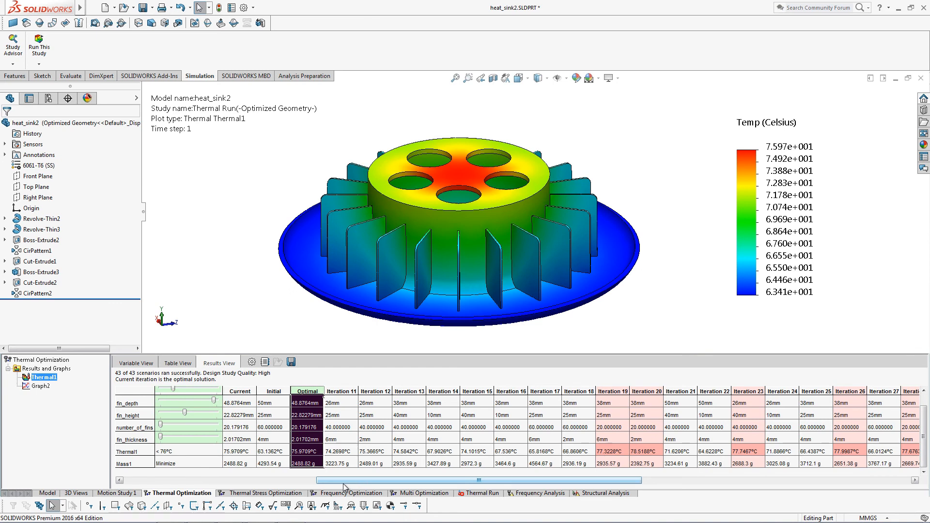
pyautogui.click(282, 390)
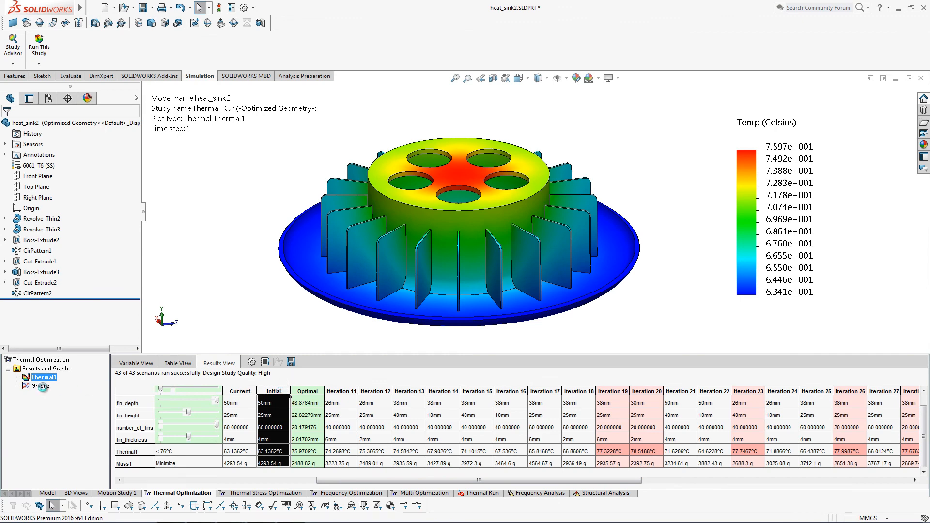
pyautogui.doubleClick(33, 386)
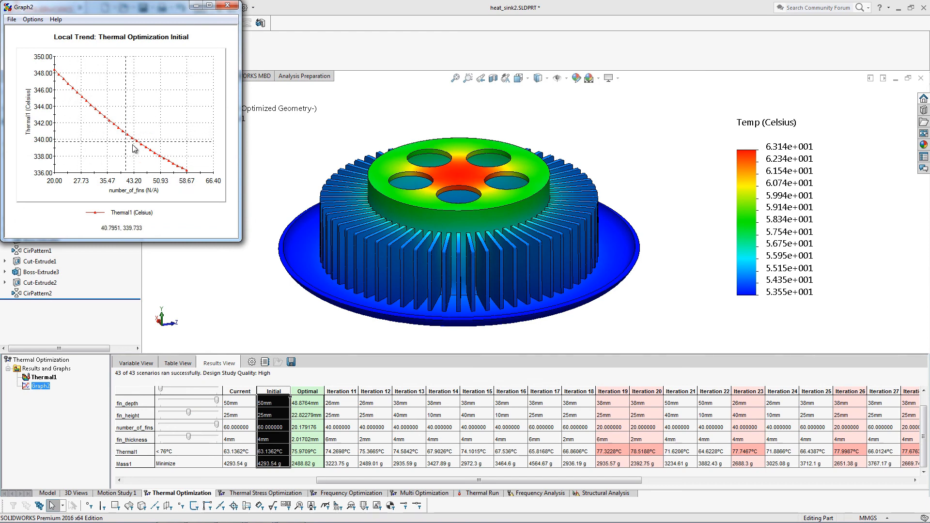
pyautogui.click(227, 5)
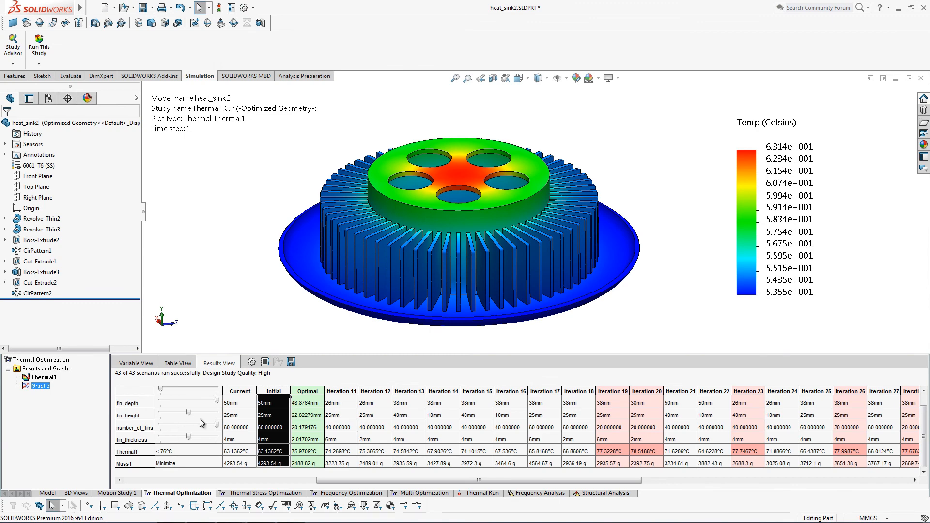
# - Lower number_of_fins to about 26.8 in the results to preview the interpolated design, and display Iteration 11 with its Thermal1 plot
pyautogui.moveTo(217, 424); pyautogui.dragTo(170, 424)
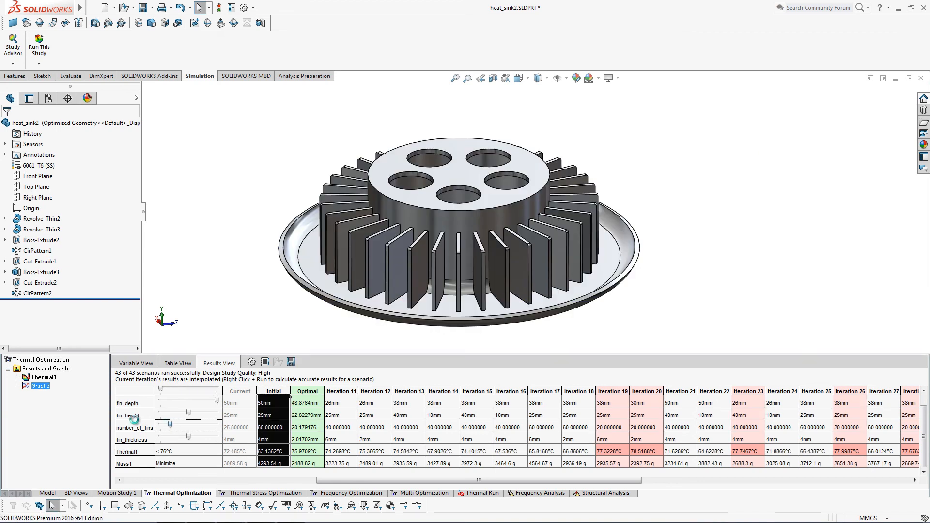
pyautogui.click(49, 378)
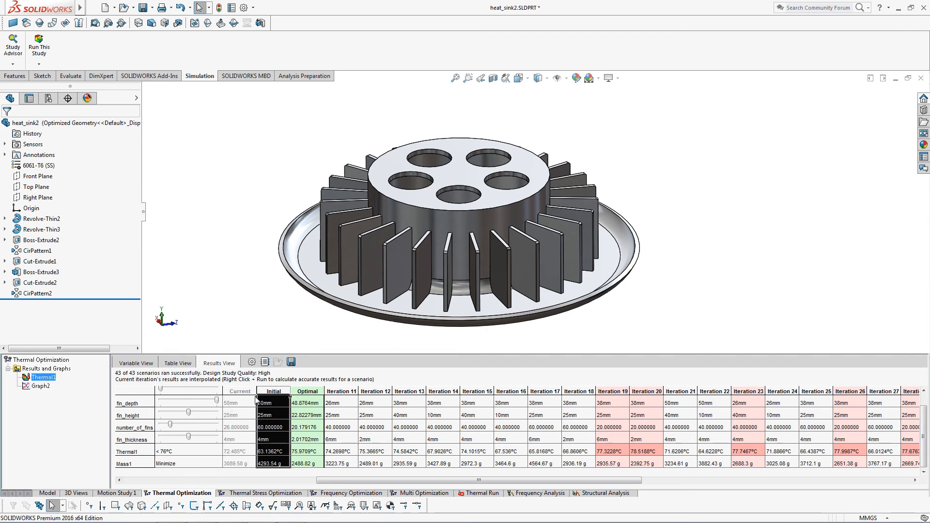
pyautogui.click(349, 391)
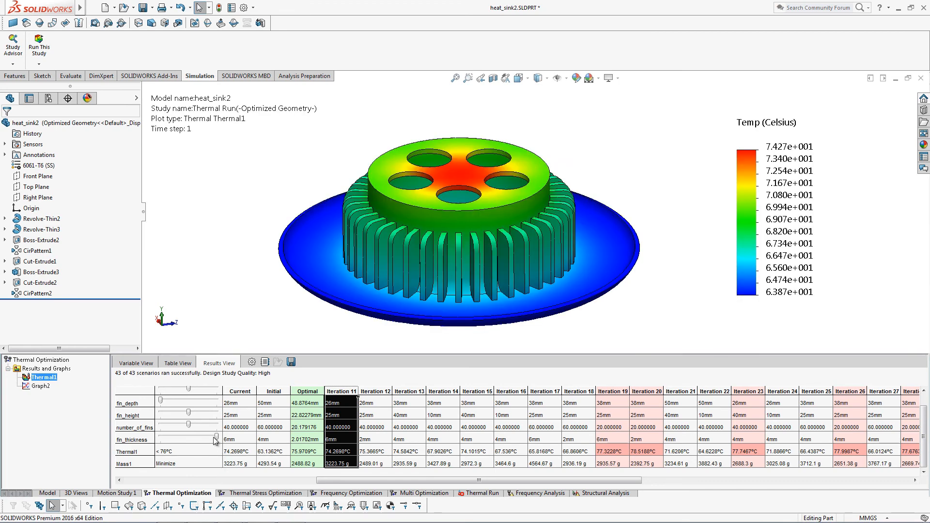
# - Create a local trend graph of the Thermal1 constraint against fin_thickness at the Initial design, and close its window after viewing
pyautogui.rightClick(29, 369)
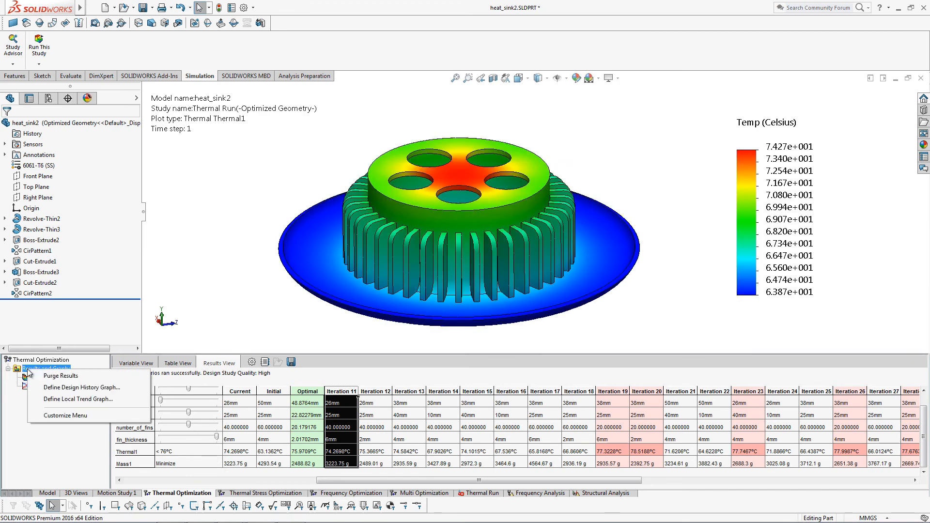
pyautogui.click(78, 398)
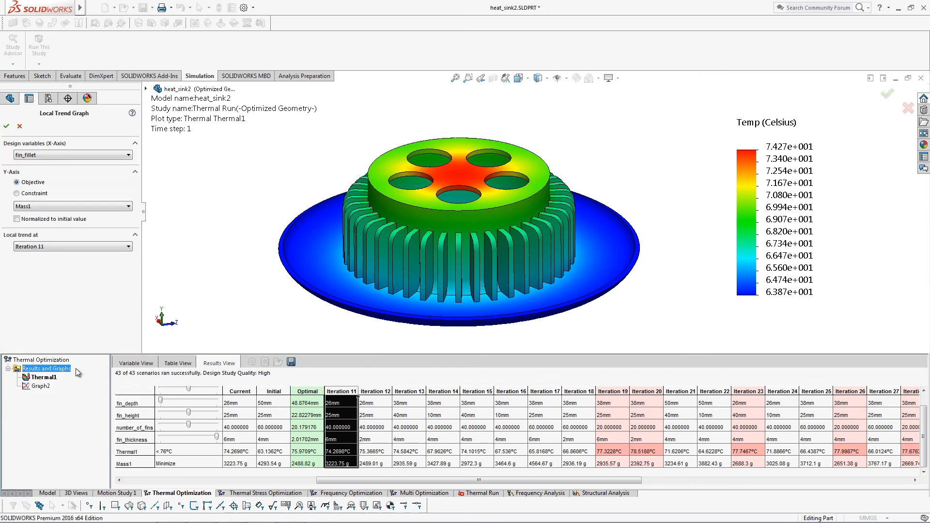
pyautogui.click(31, 154)
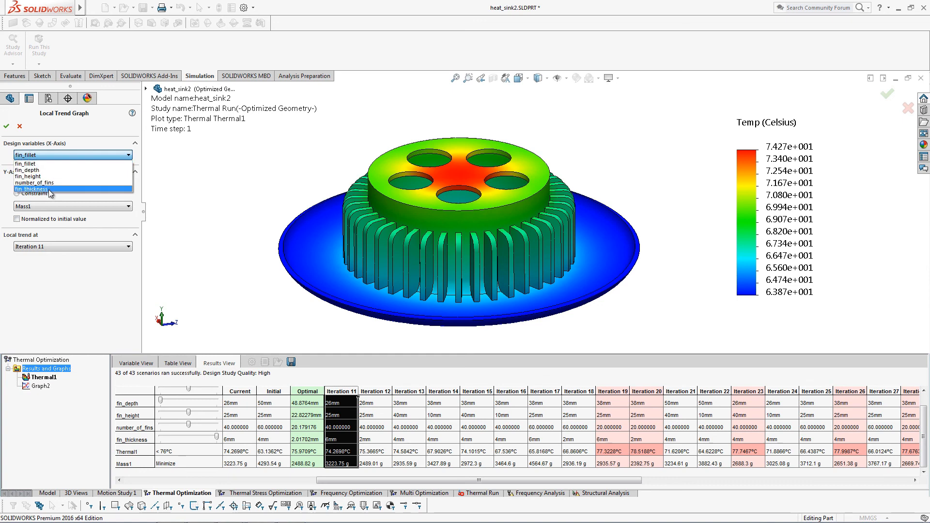
pyautogui.click(30, 189)
pyautogui.click(32, 207)
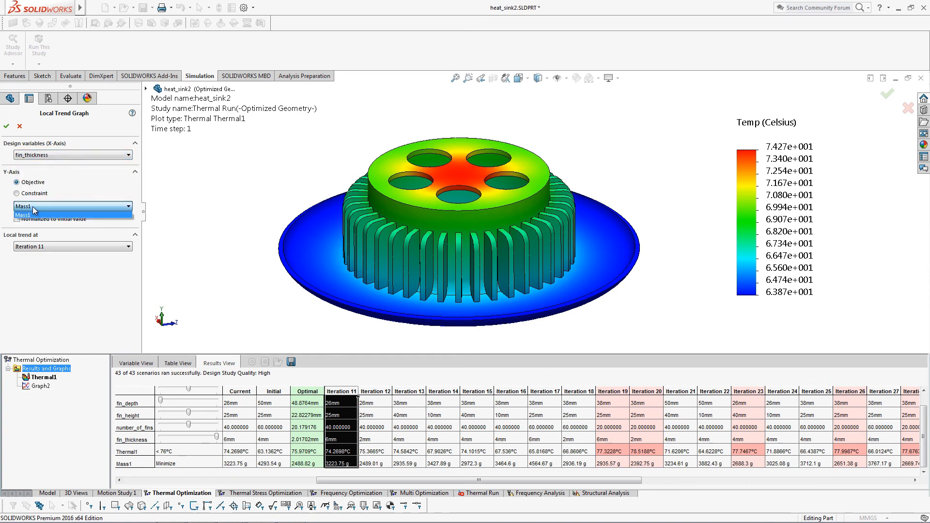
pyautogui.click(35, 214)
pyautogui.click(35, 195)
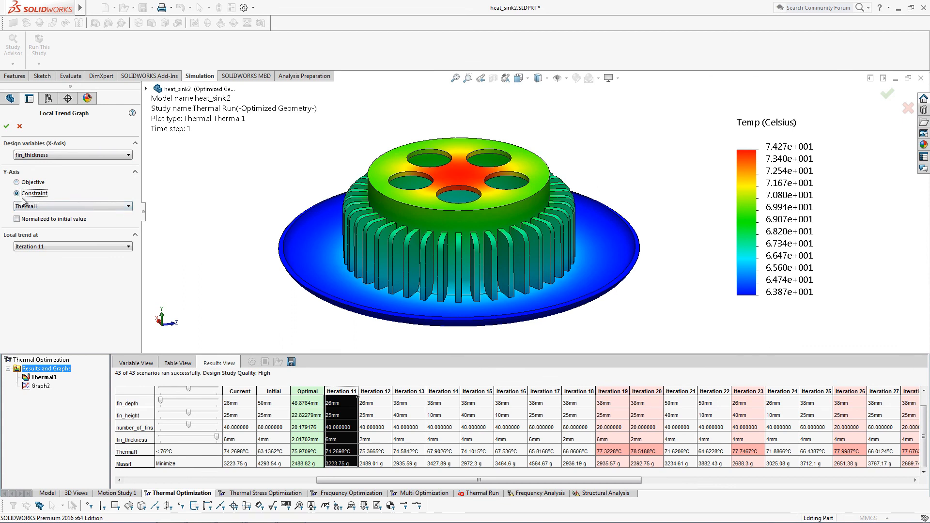
pyautogui.click(41, 247)
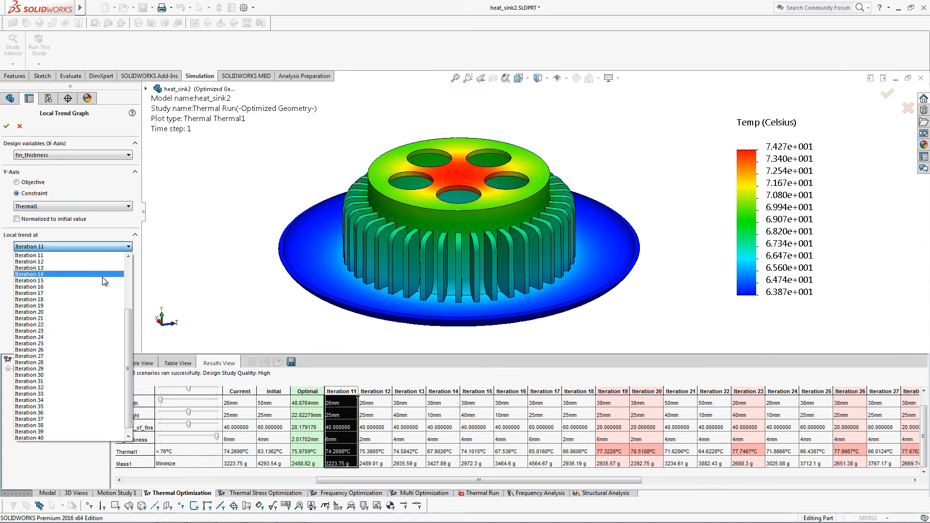
pyautogui.moveTo(127, 320); pyautogui.dragTo(128, 255)
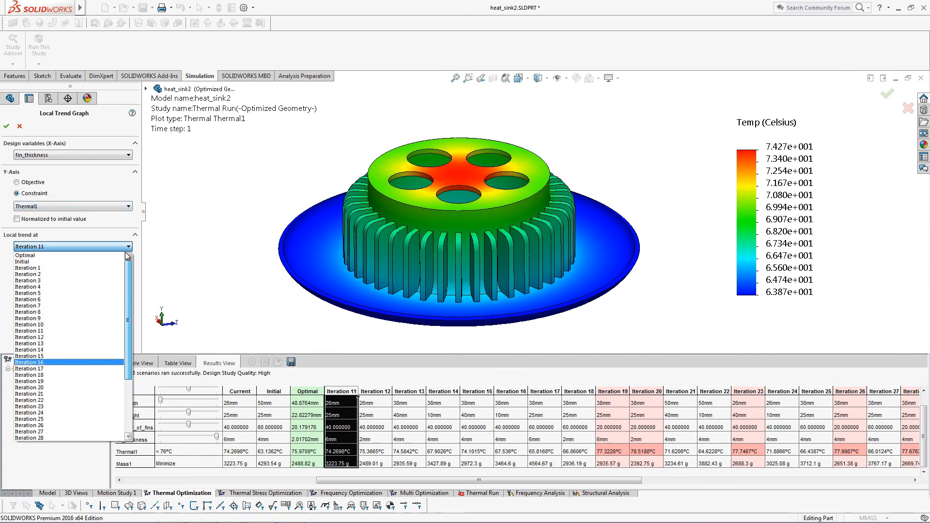
pyautogui.click(75, 262)
pyautogui.click(7, 126)
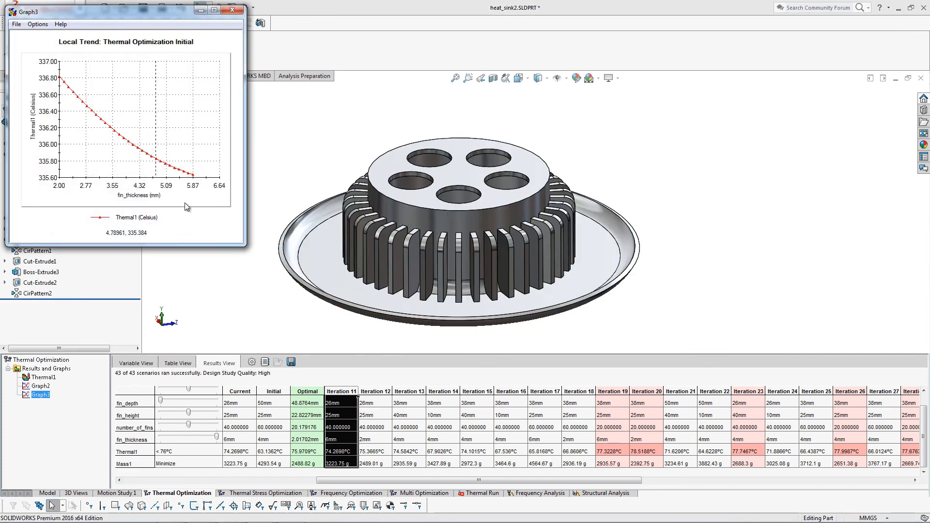
pyautogui.click(232, 9)
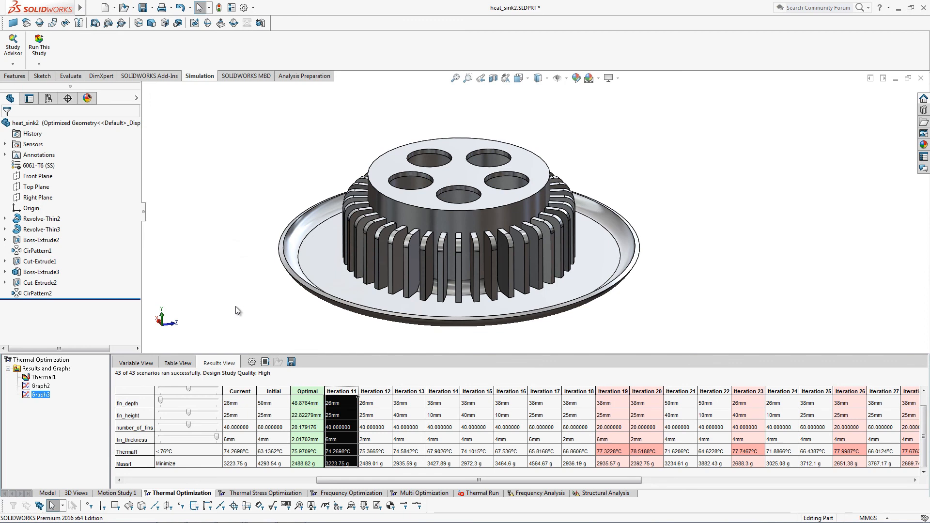
# - Display the Optimal design and review its fin_fillet value in the results table
pyautogui.click(308, 389)
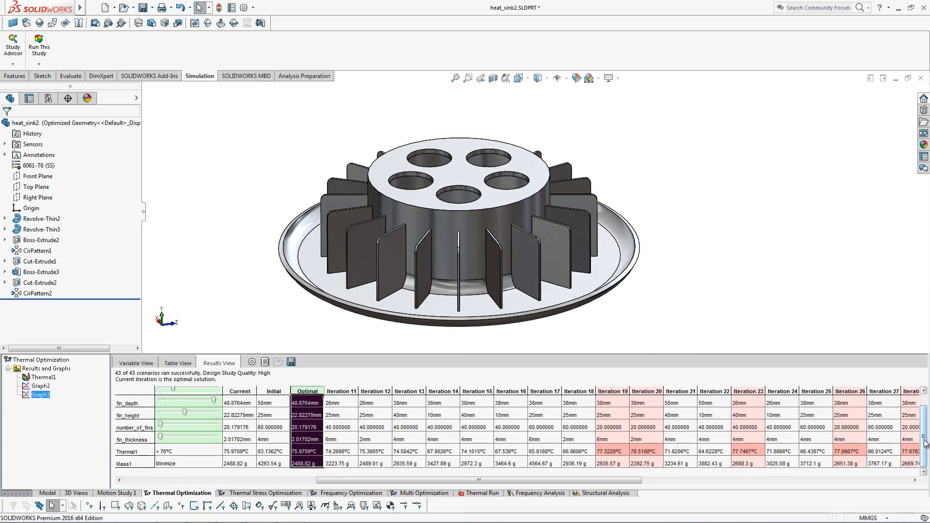
pyautogui.moveTo(926, 443); pyautogui.dragTo(925, 431)
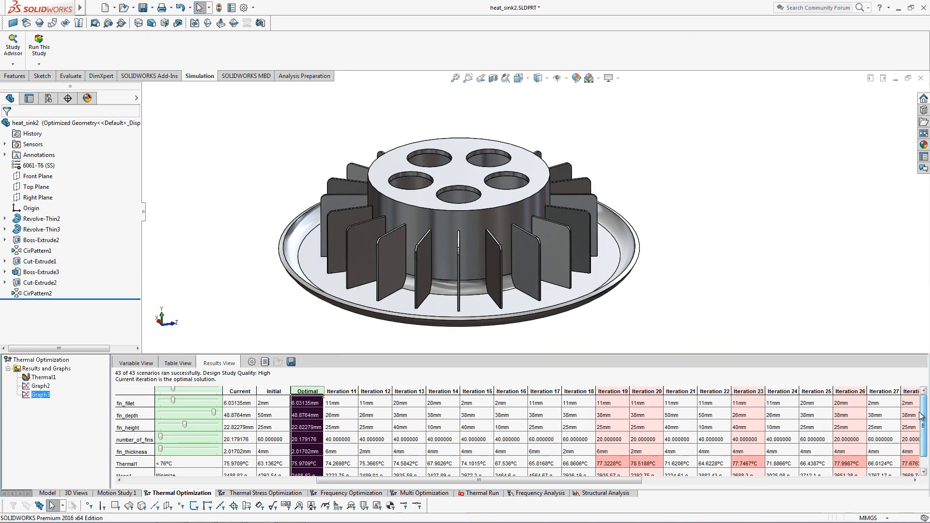
# - Try to disable optimization in the thermal study's variable setup
pyautogui.click(126, 362)
pyautogui.click(140, 375)
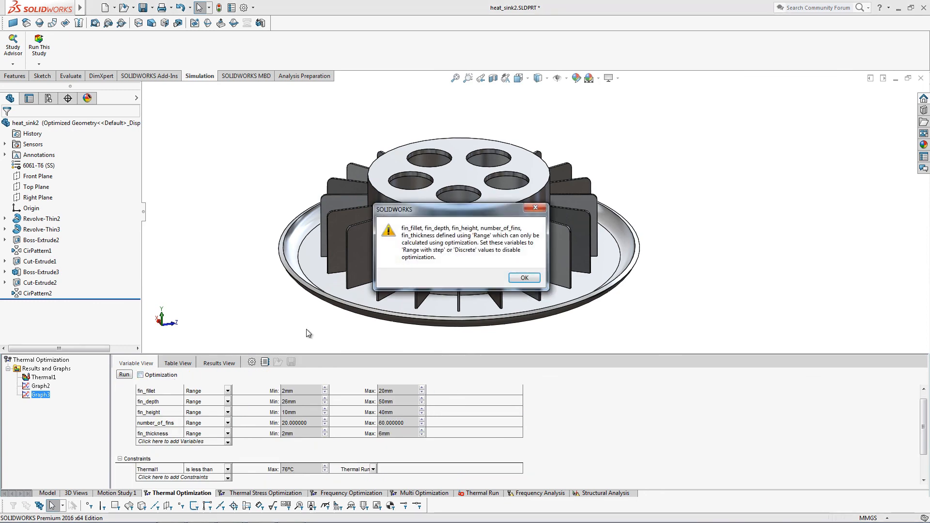
pyautogui.click(535, 208)
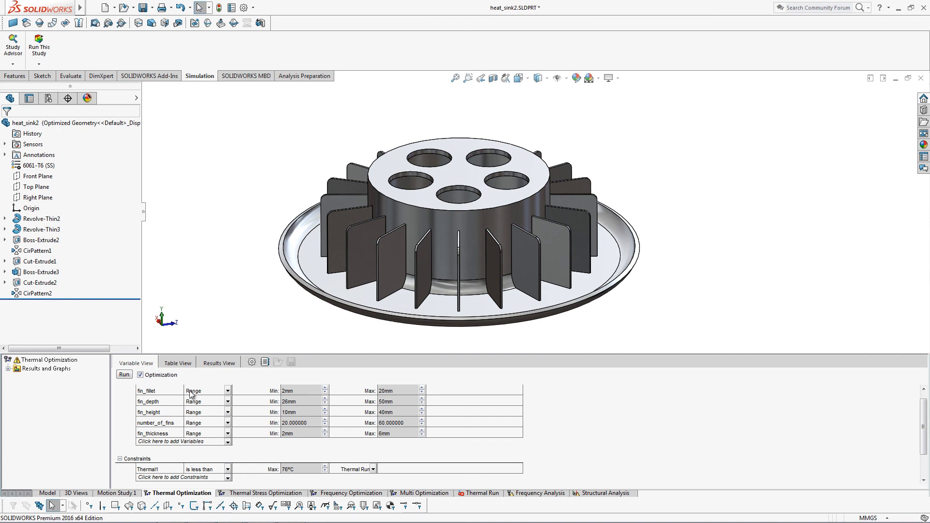
# - Try Range with Step and Discrete Values as fin_fillet's variable type, and set it back to Range
pyautogui.click(227, 391)
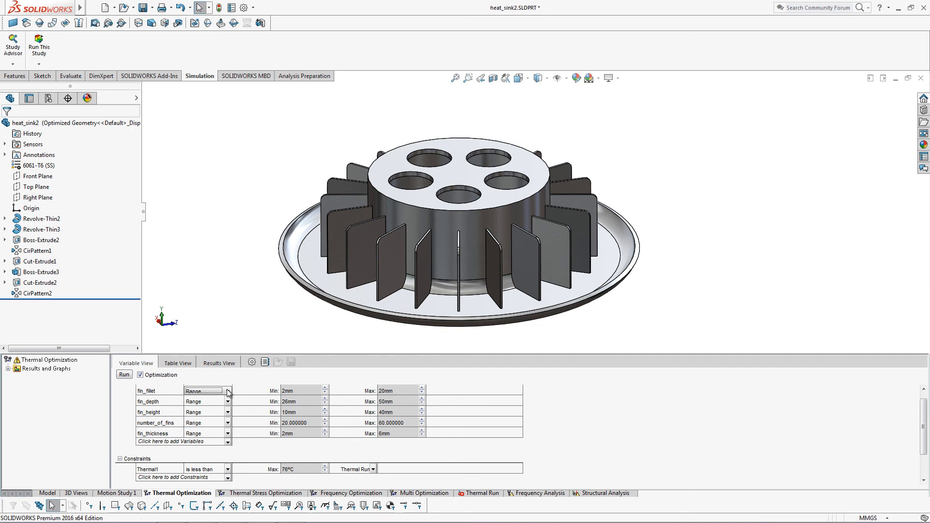
pyautogui.click(221, 399)
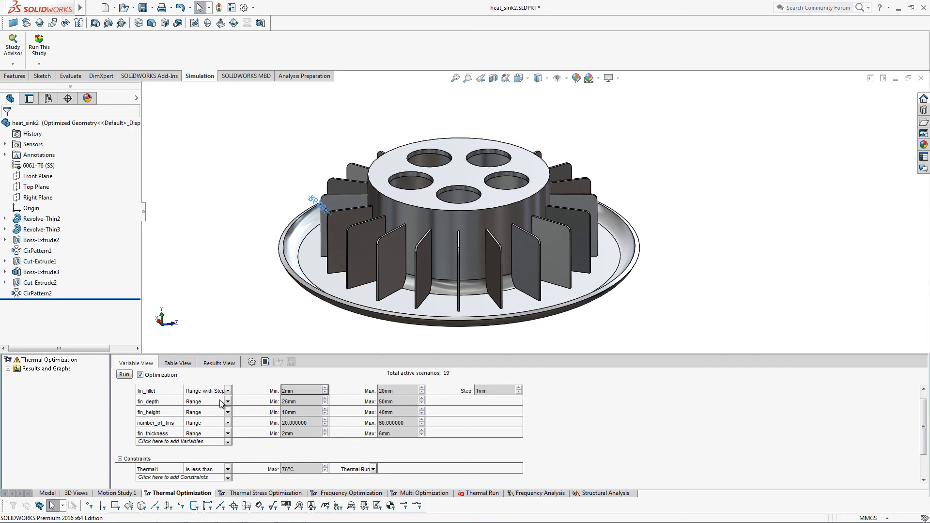
pyautogui.click(228, 391)
pyautogui.click(210, 408)
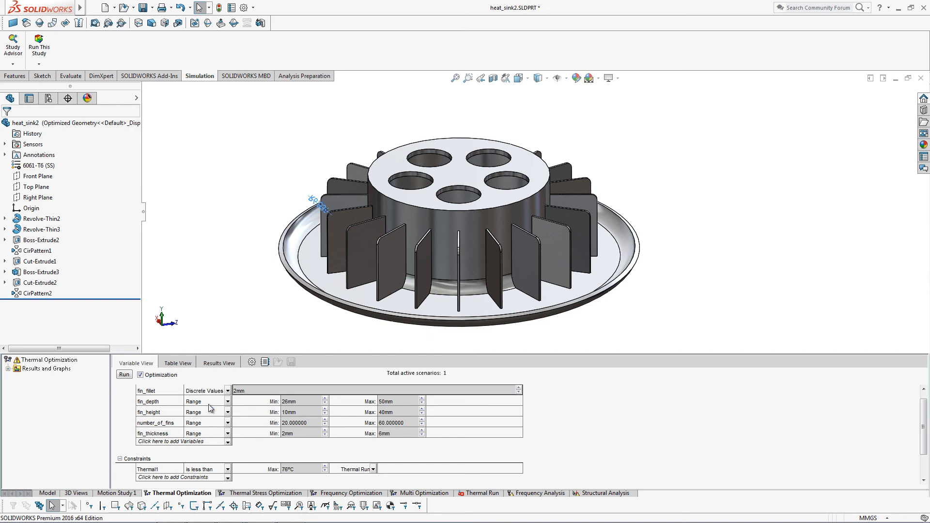
pyautogui.click(228, 390)
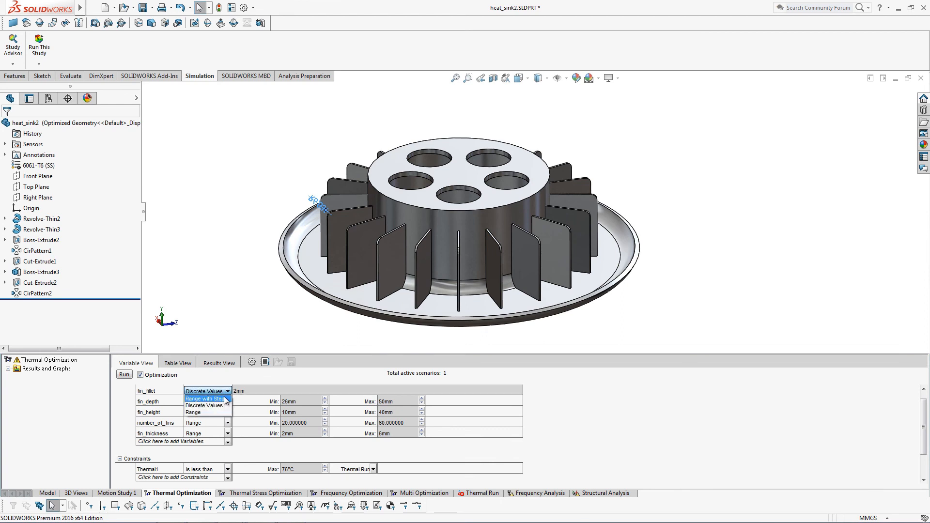
pyautogui.click(224, 399)
pyautogui.click(228, 391)
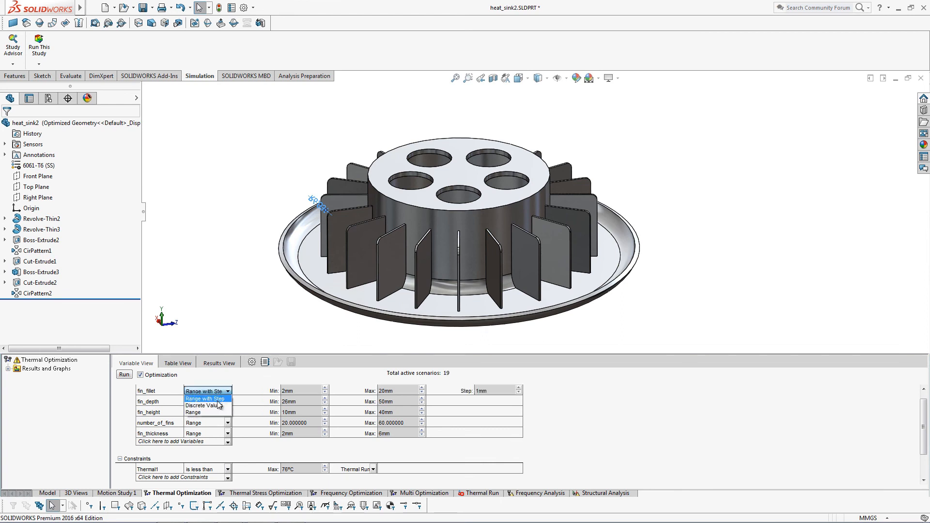
pyautogui.click(216, 411)
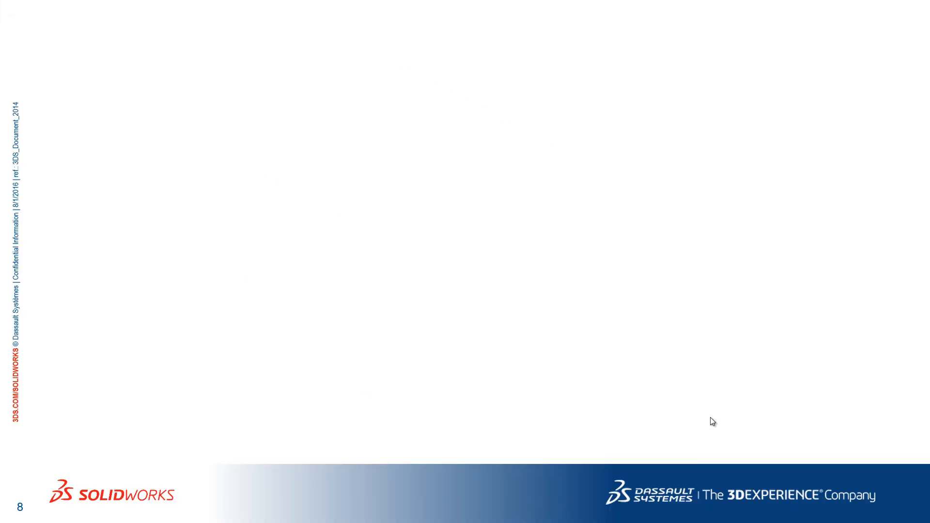
pyautogui.press('Right')
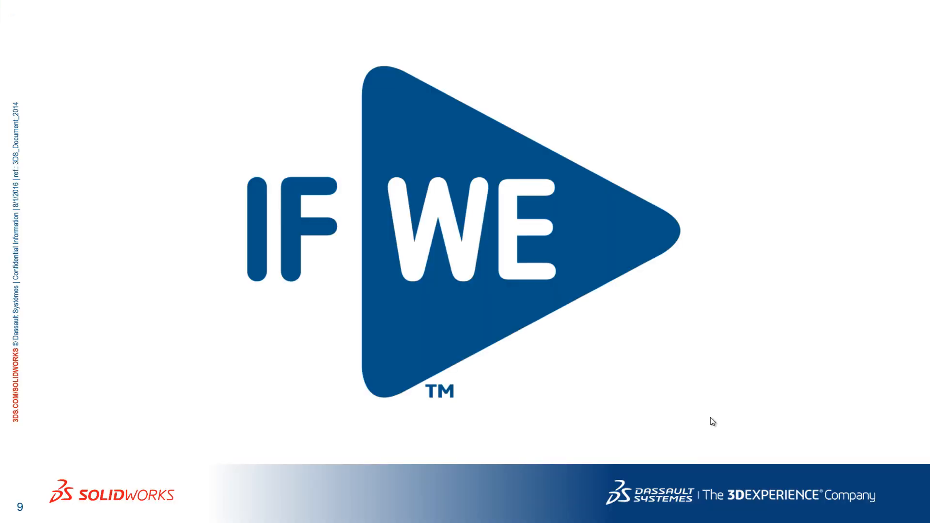